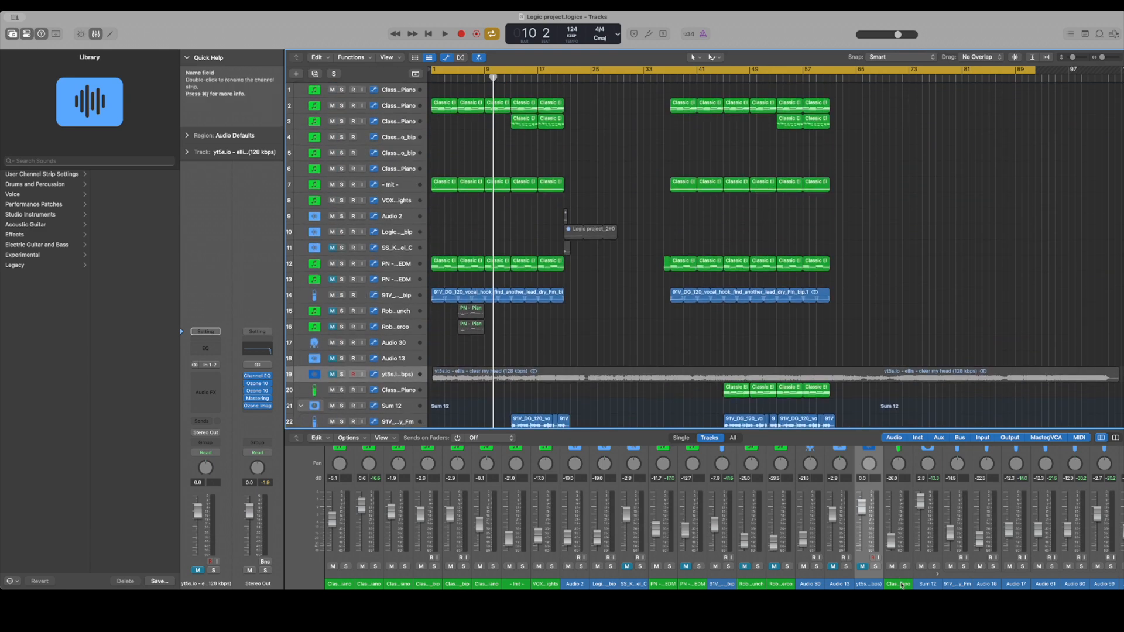
click(915, 623)
click(954, 603)
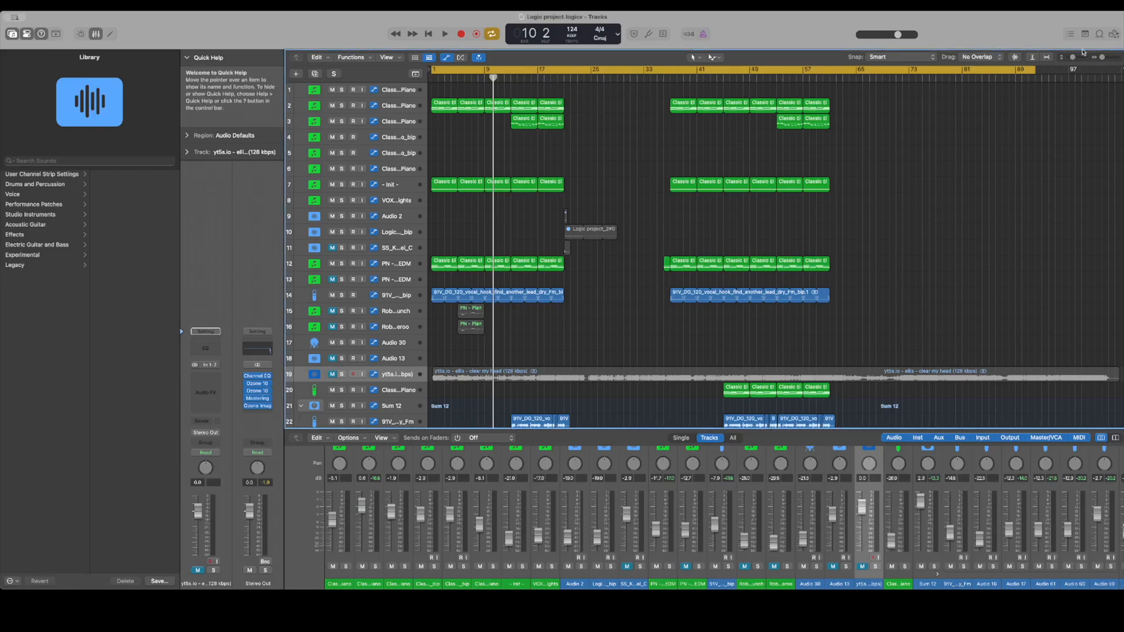
Solo the PN - Piano EDM track on track 12 and set the cycle area from bar 1 to bar 5
drag(1101, 57, 1075, 58)
scroll(803, 190, left, 6)
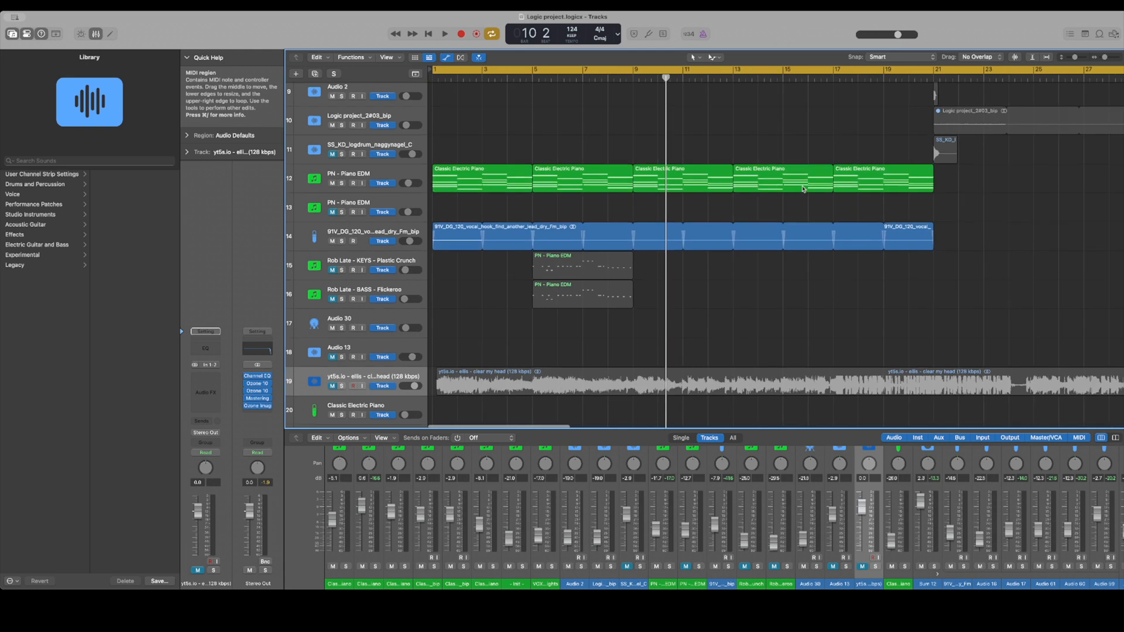
scroll(803, 188, up, 3)
click(341, 259)
click(495, 71)
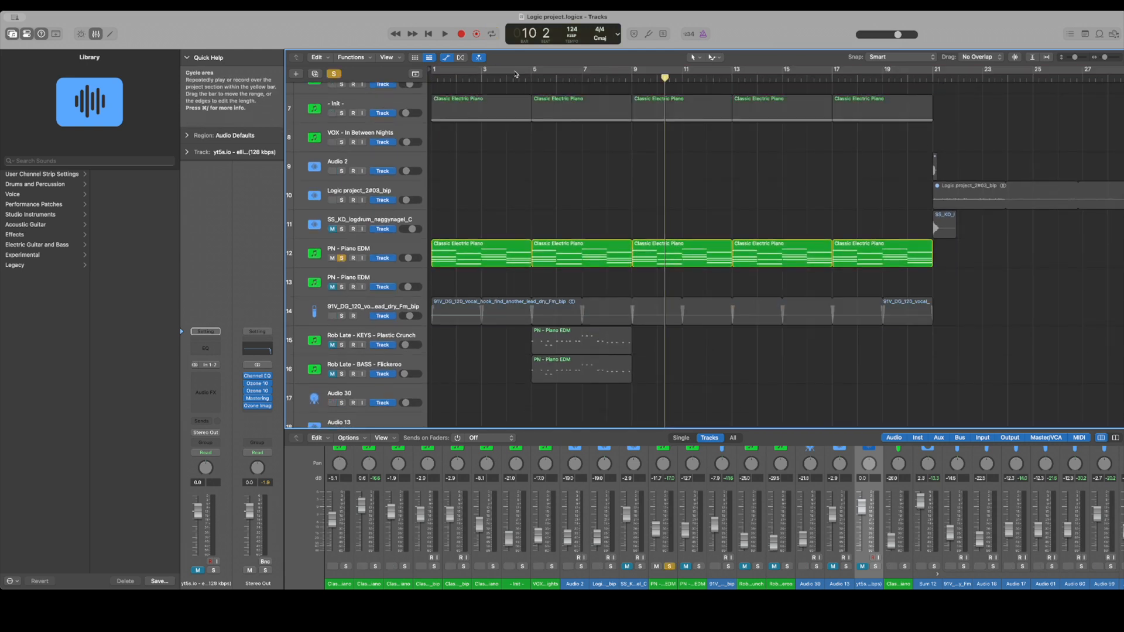
drag(530, 71, 432, 72)
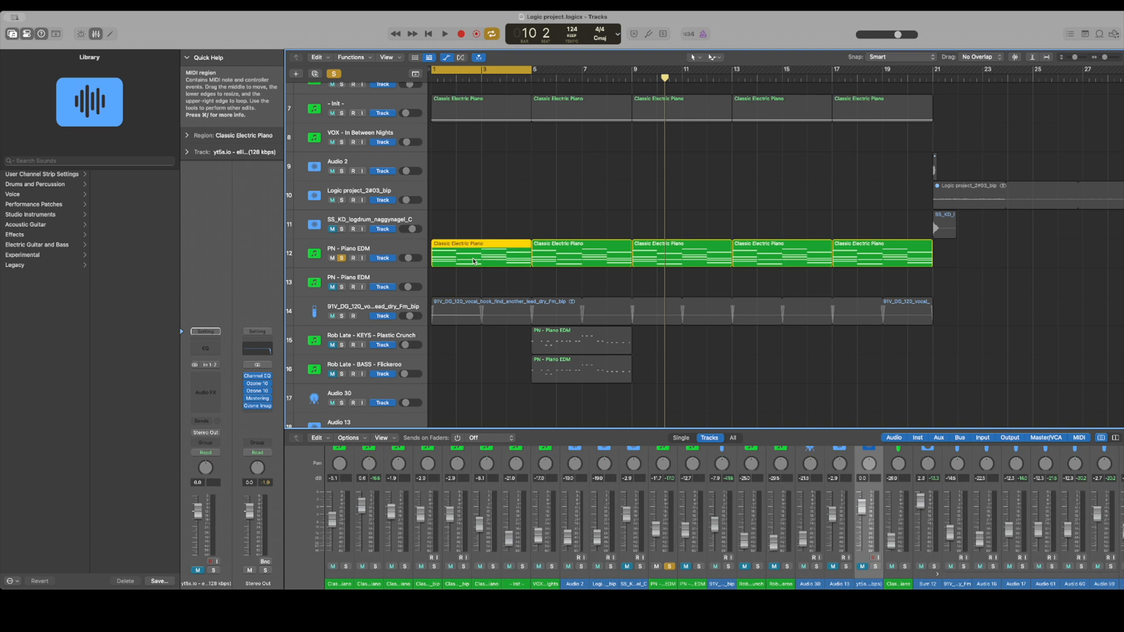
Select track 12, play its loop, and open its Kontakt 7 instrument clear of the track headers
click(355, 249)
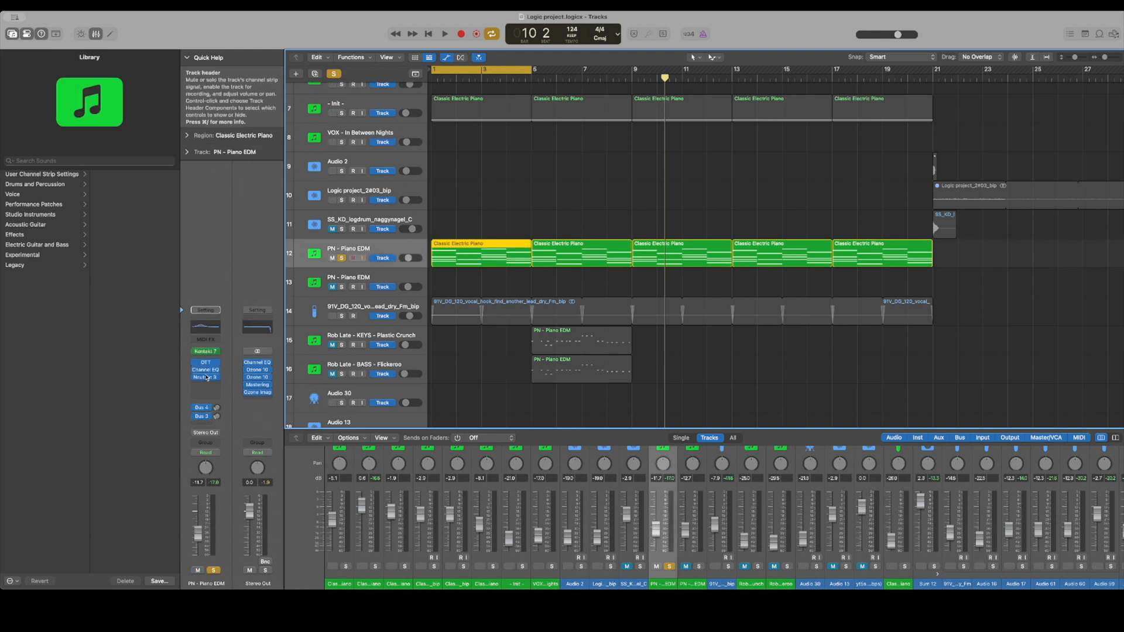
key(space)
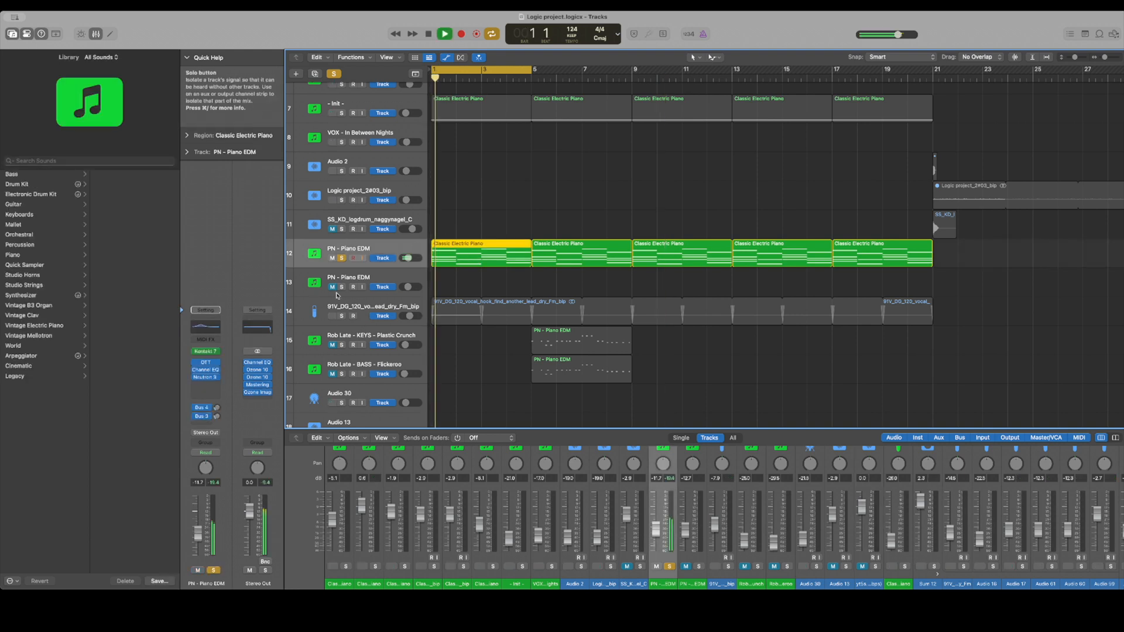
click(207, 353)
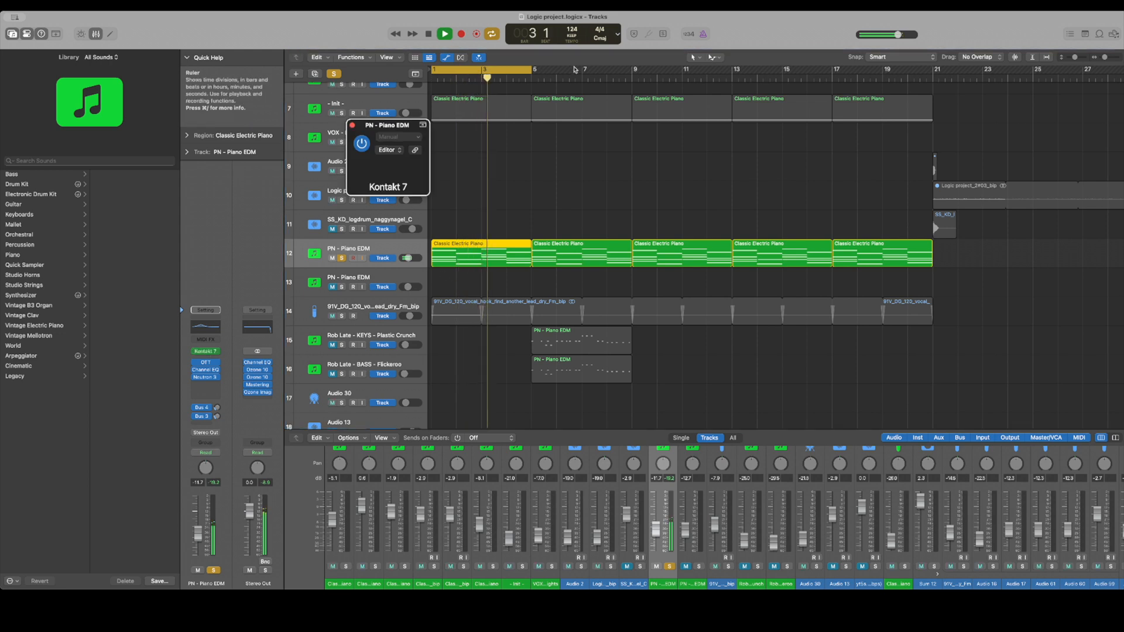
drag(511, 83, 815, 87)
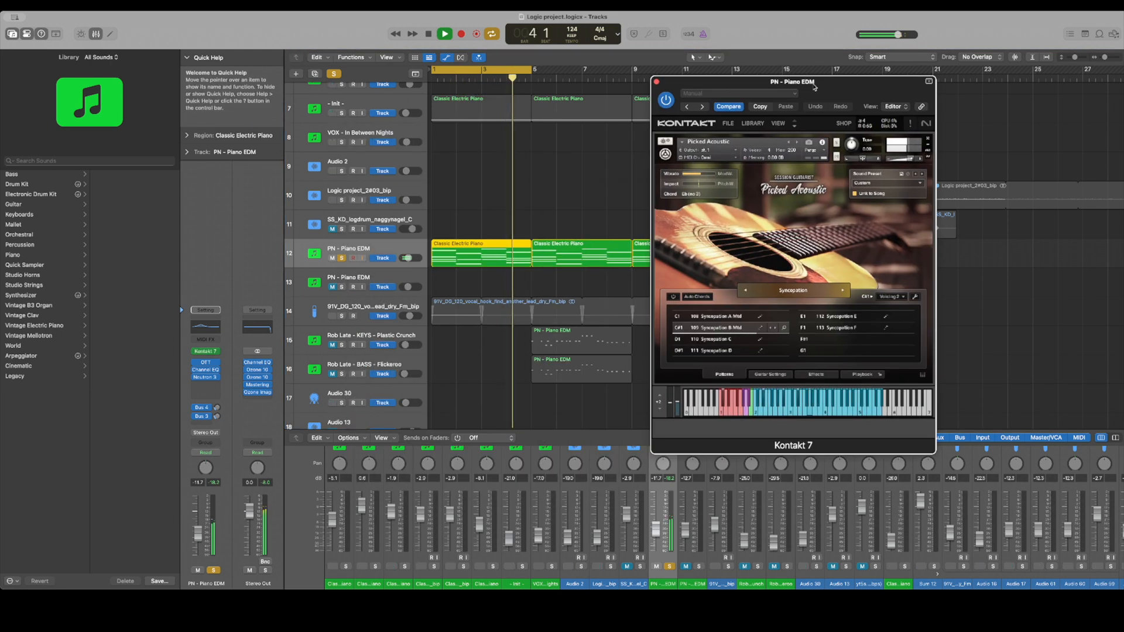
key(space)
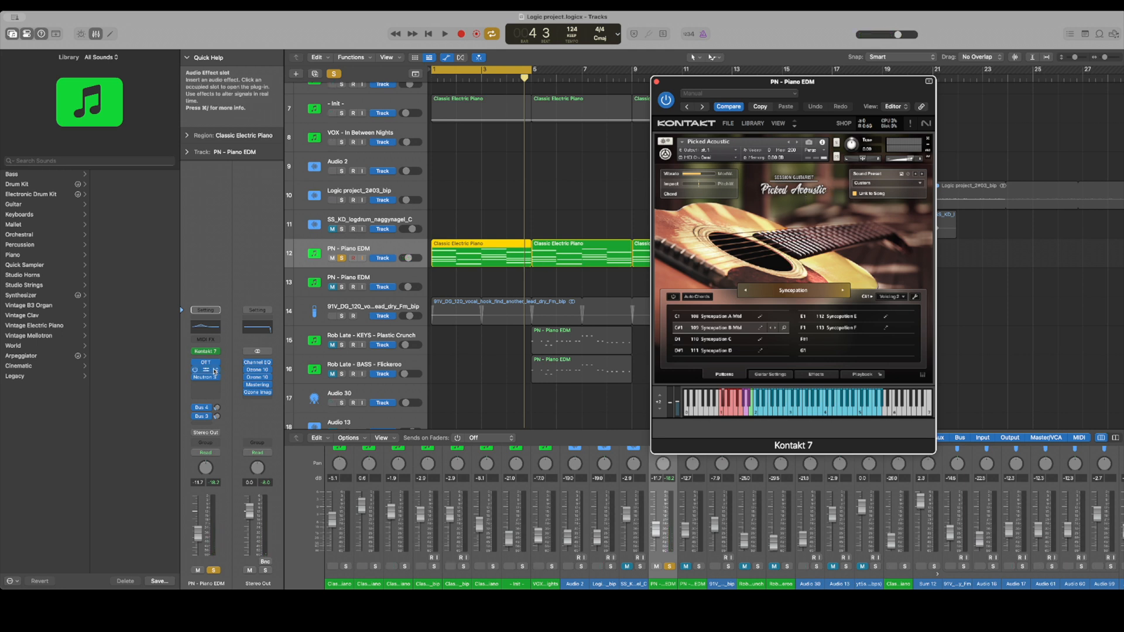
Open the track's OTT, Channel EQ and Neutron 3 Compressor effects to examine their settings
click(206, 364)
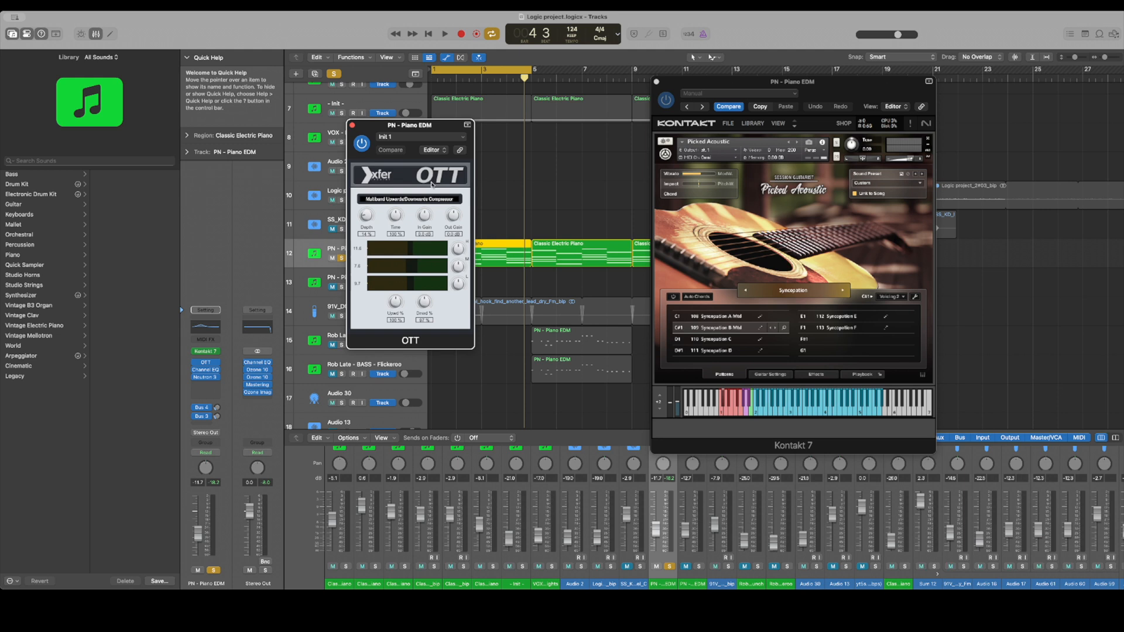
drag(414, 130, 722, 109)
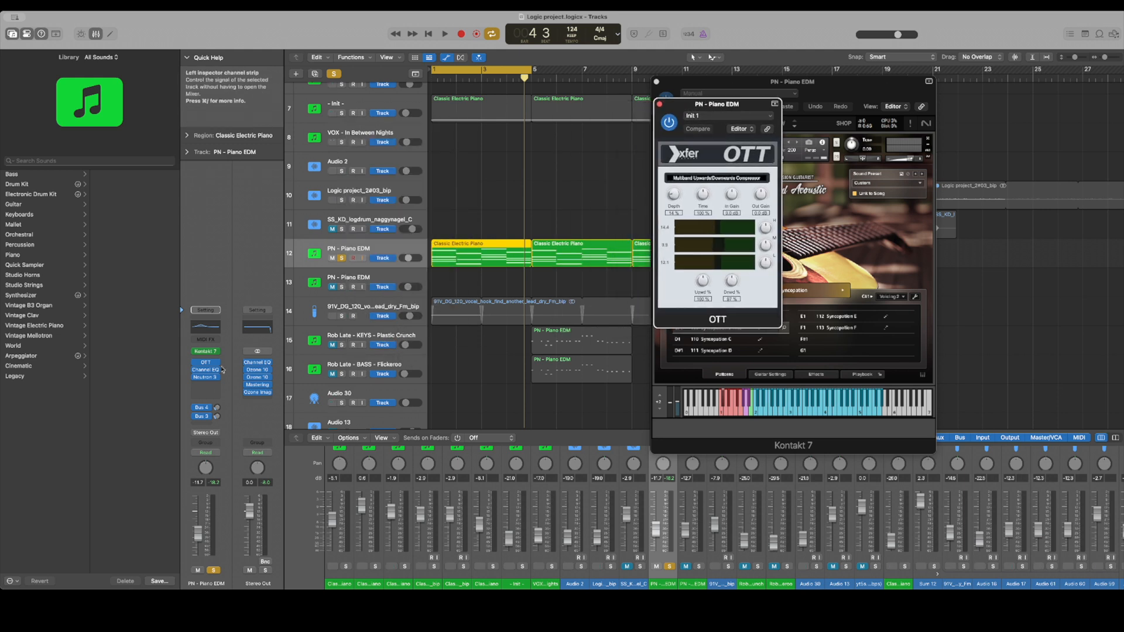
click(206, 370)
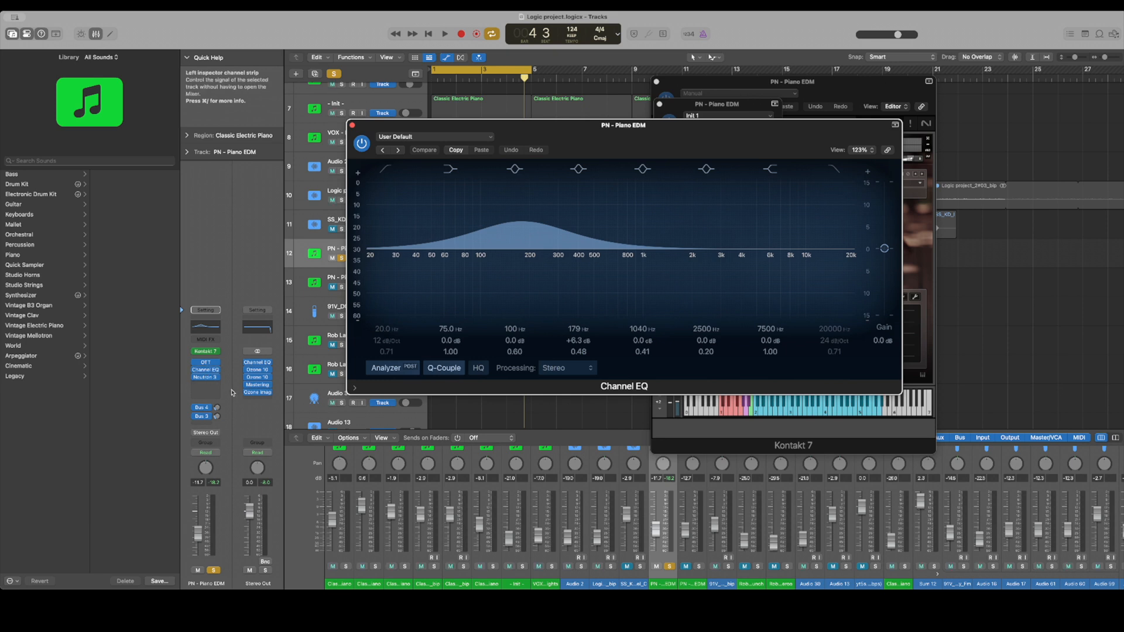
click(207, 377)
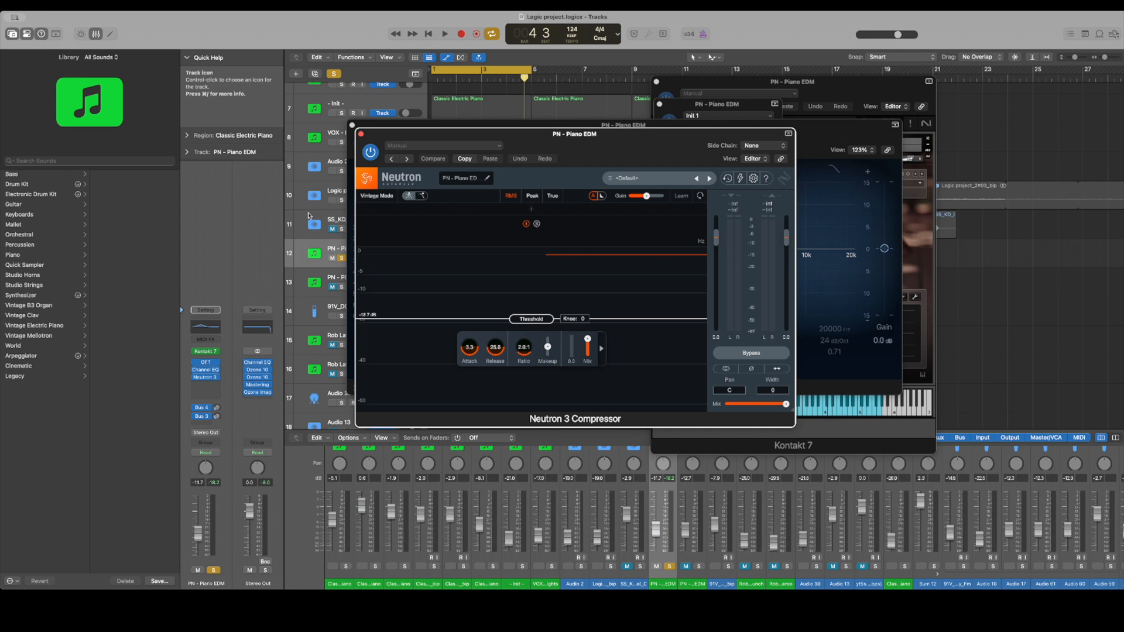
Play the loop through the Neutron 3 Compressor and compare its settings with the Kontakt 7 Picked Acoustic instrument
key(space)
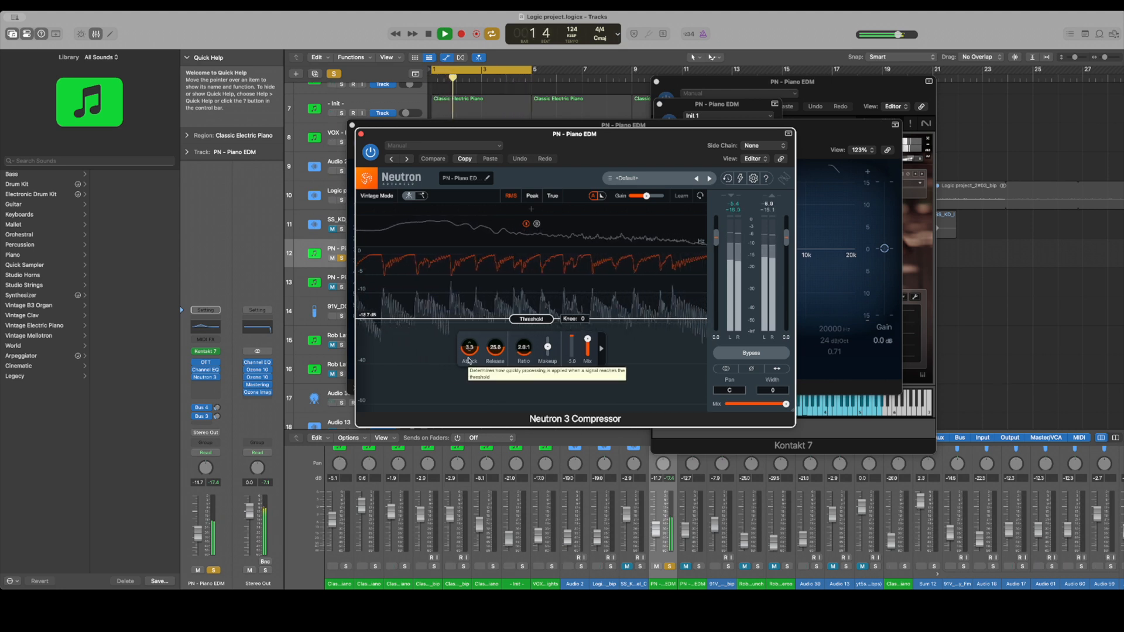
key(space)
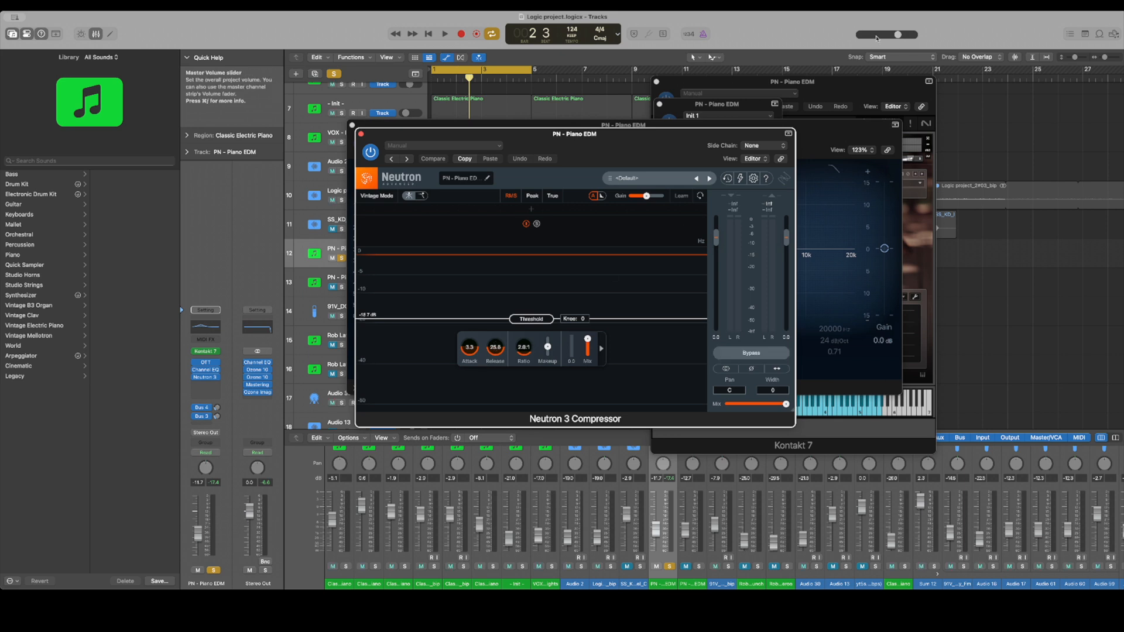
click(849, 94)
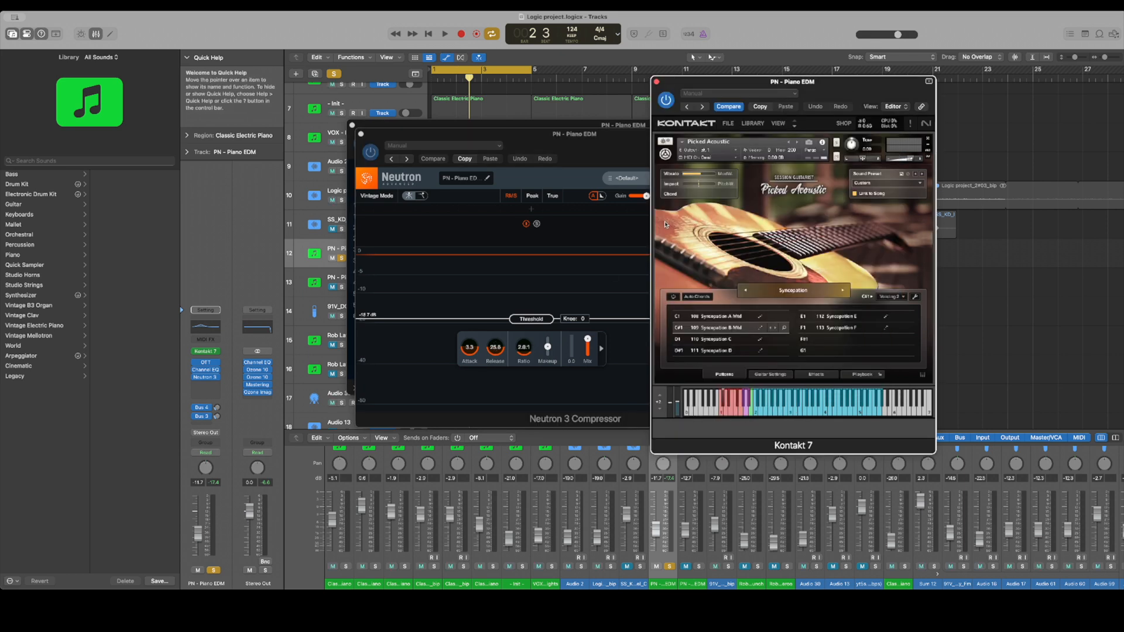
click(592, 145)
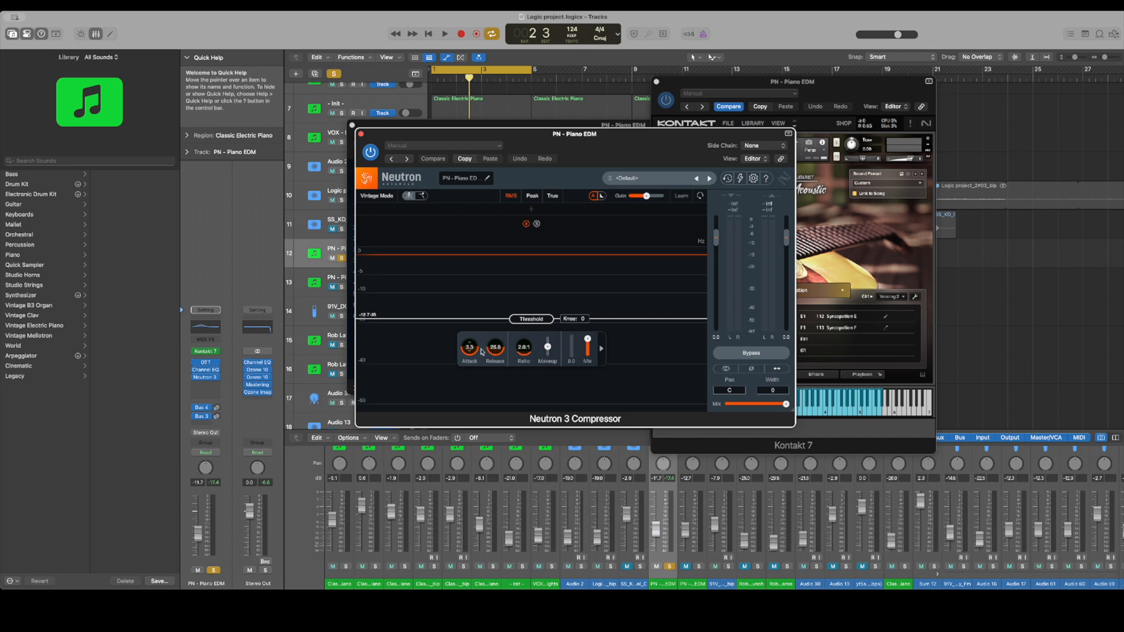
click(816, 92)
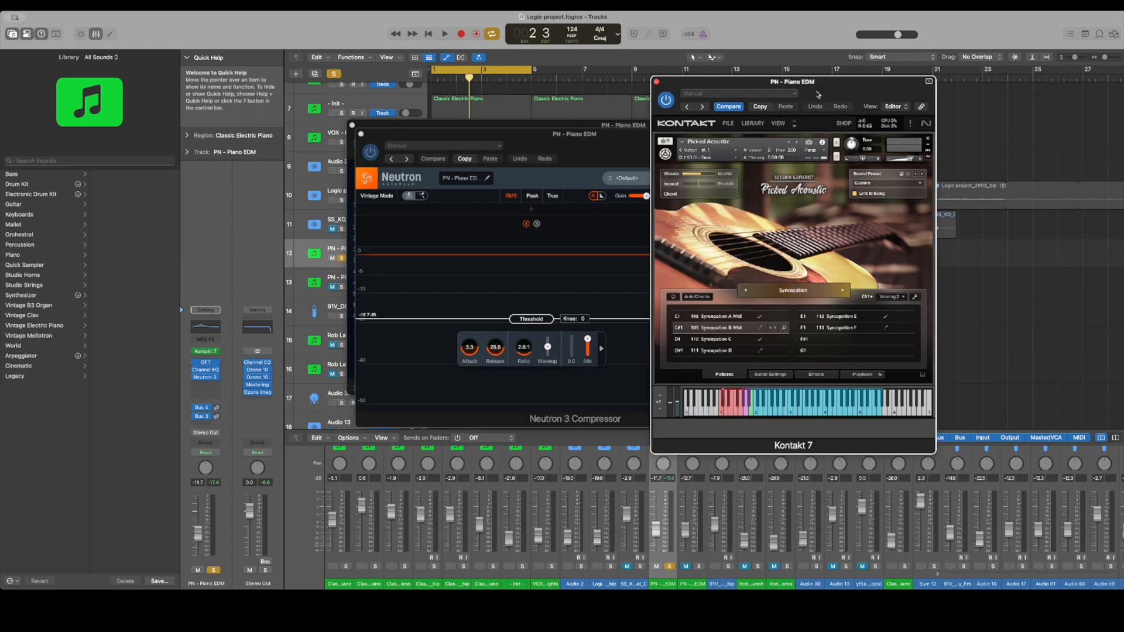
Adjust the ratio of the Neutron 3 Compressor while the soloed loop plays
click(575, 273)
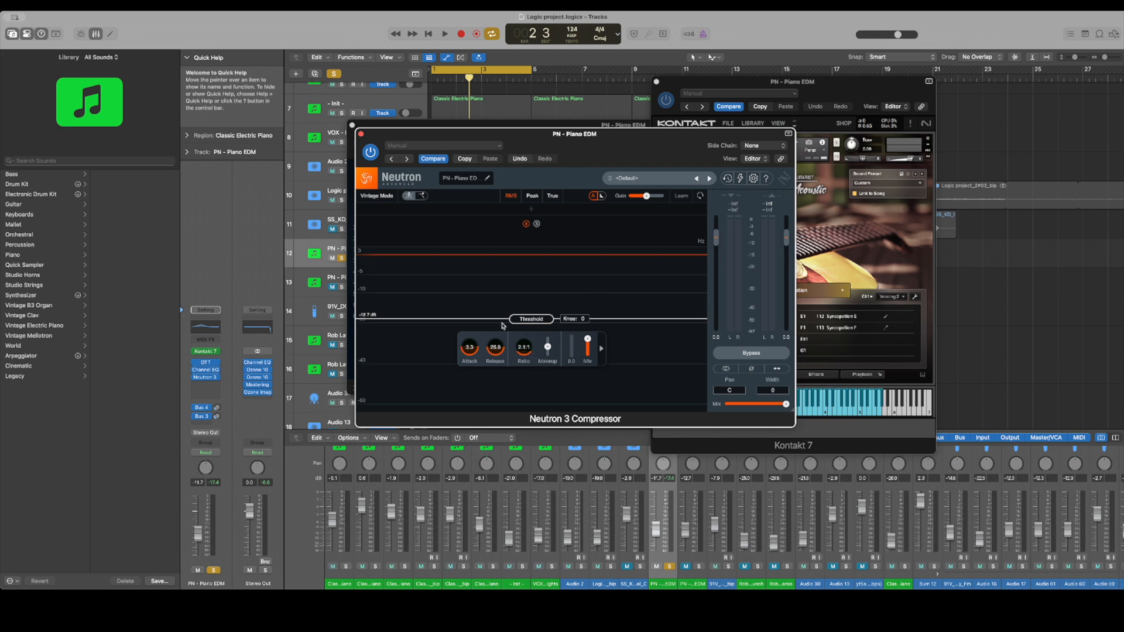
key(space)
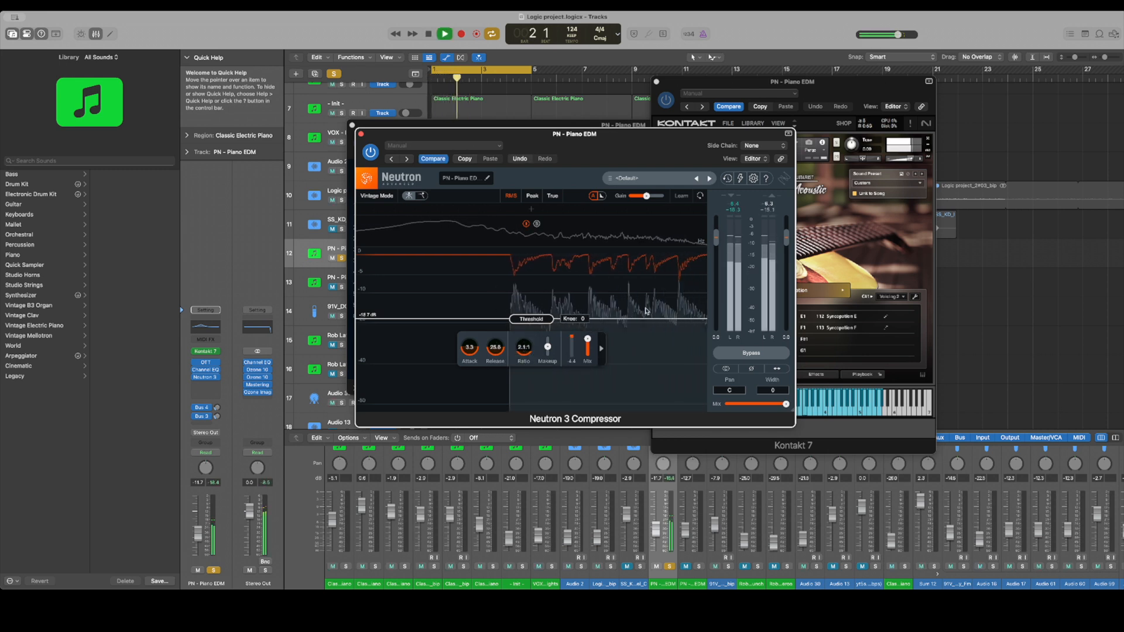
drag(521, 358, 524, 313)
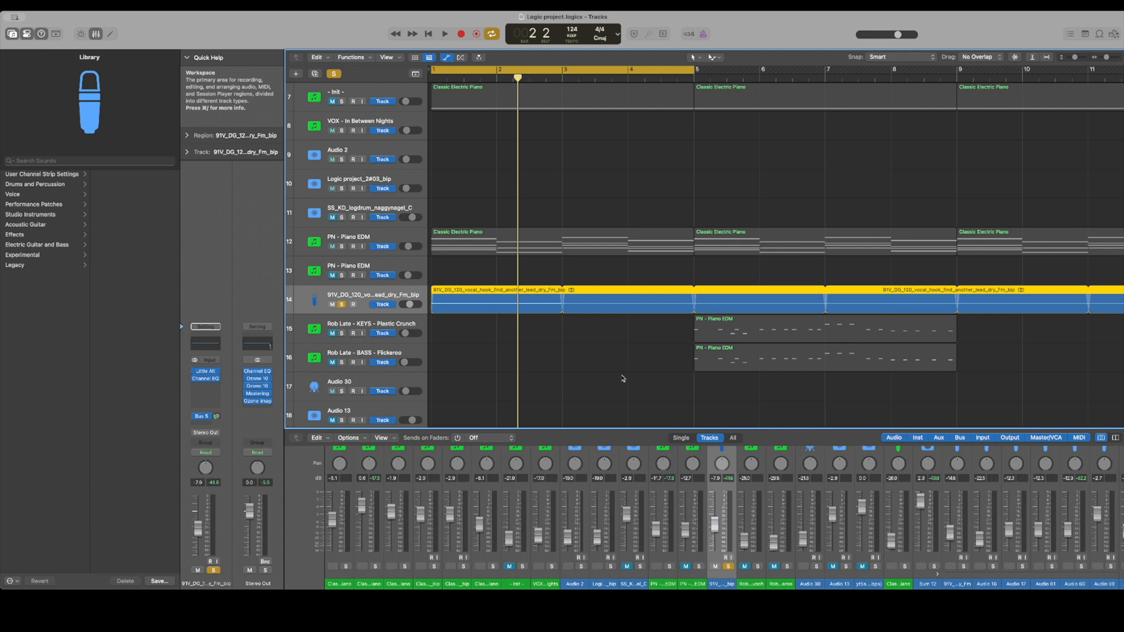
Locate and select the Audio 35 vocal track, inspect its Raum reverb, and close the effect window
scroll(626, 376, down, 5)
scroll(626, 375, right, 10)
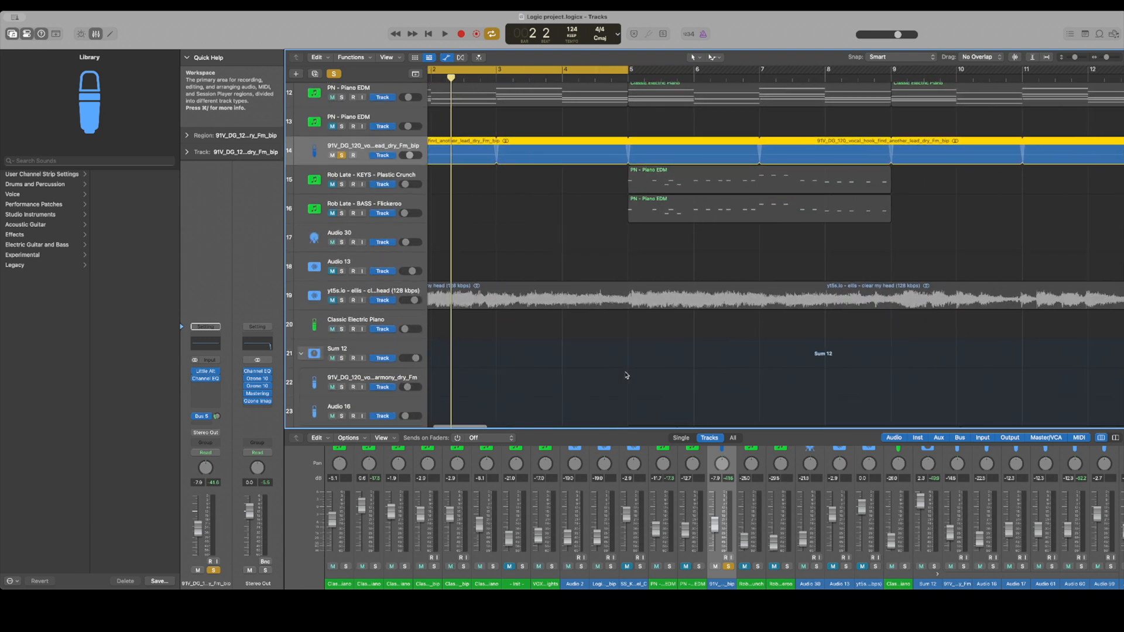
scroll(627, 376, down, 1)
scroll(627, 375, right, 3)
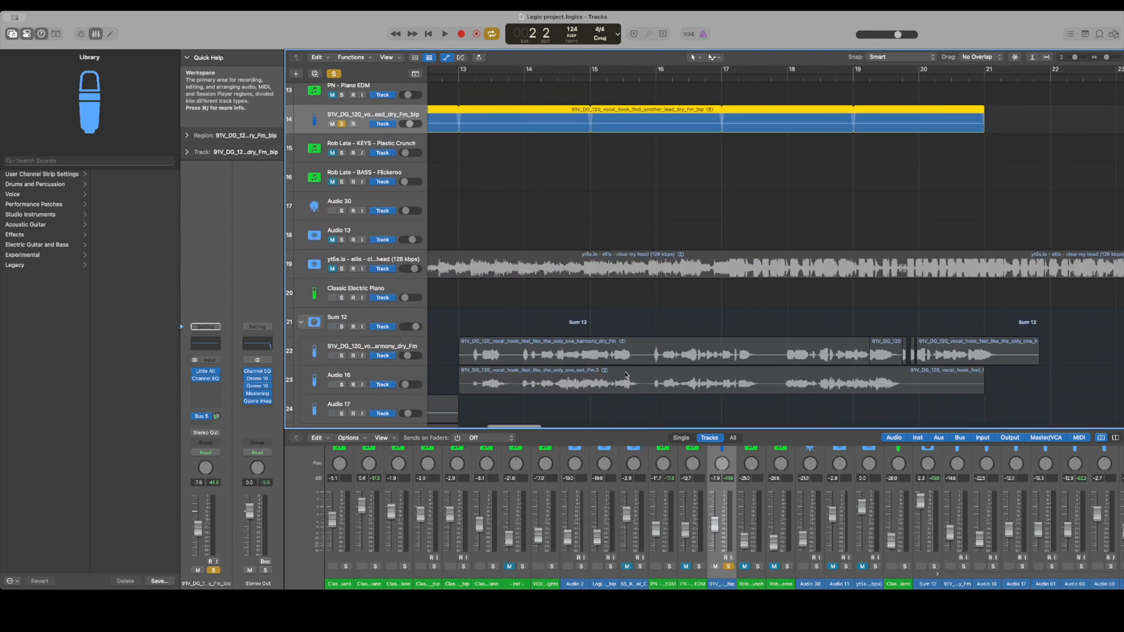
click(899, 330)
scroll(897, 345, down, 10)
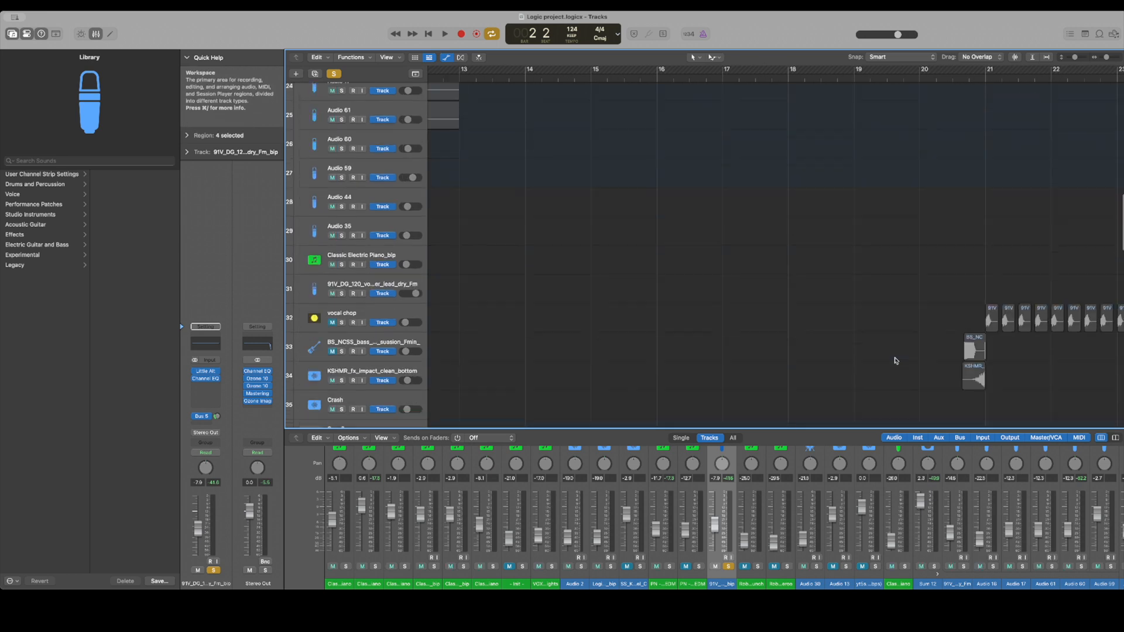
scroll(896, 352, left, 12)
scroll(734, 284, right, 2)
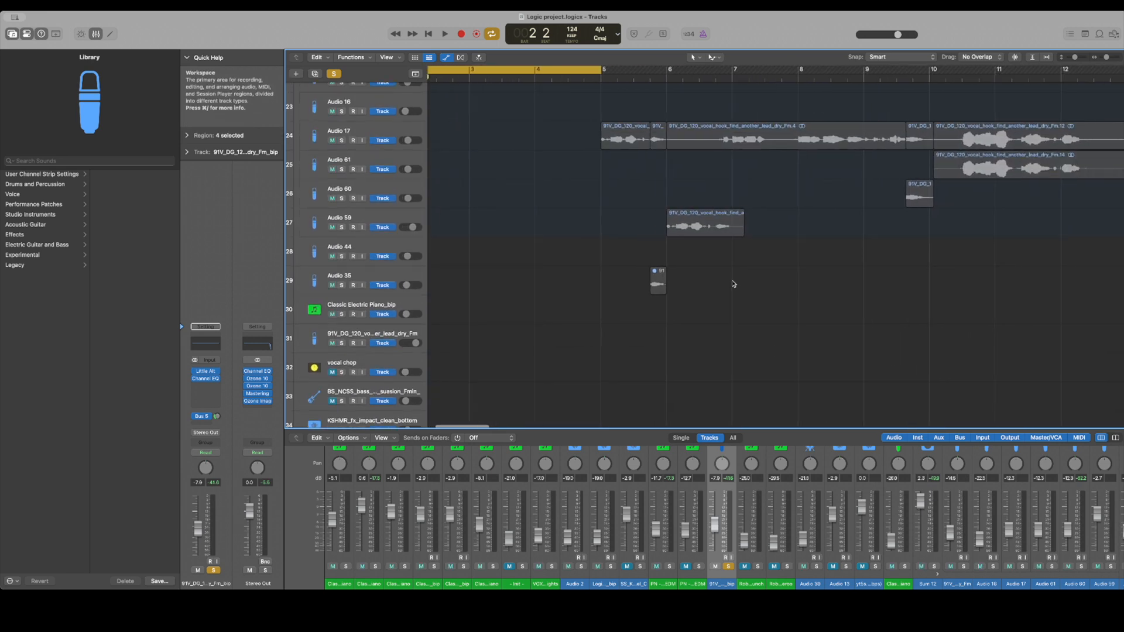
click(408, 277)
scroll(410, 292, up, 2)
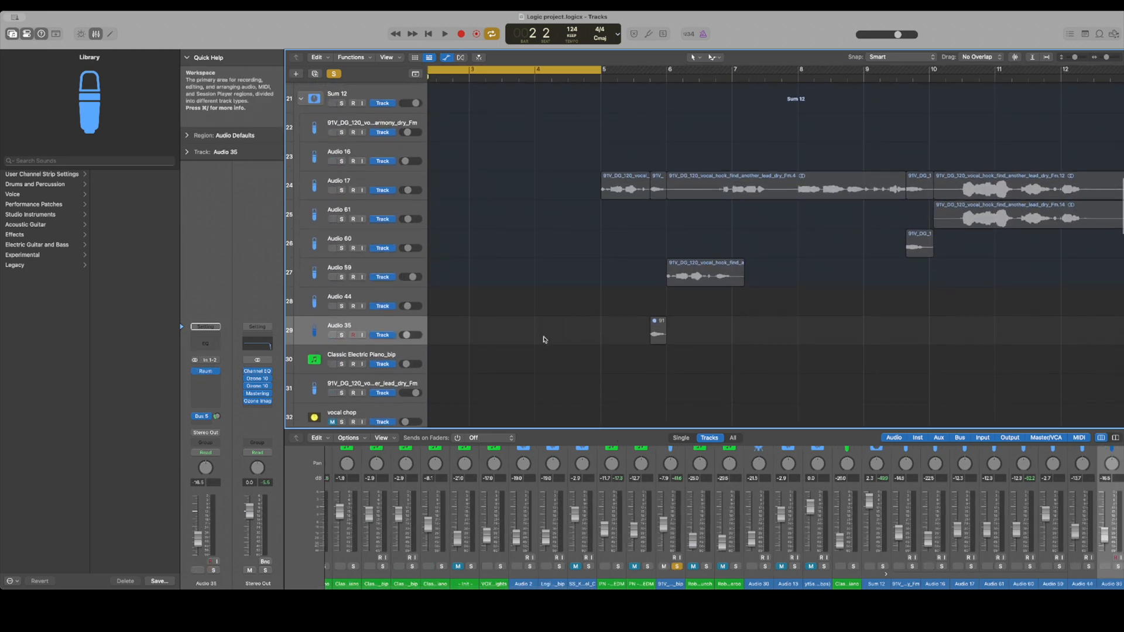
click(205, 372)
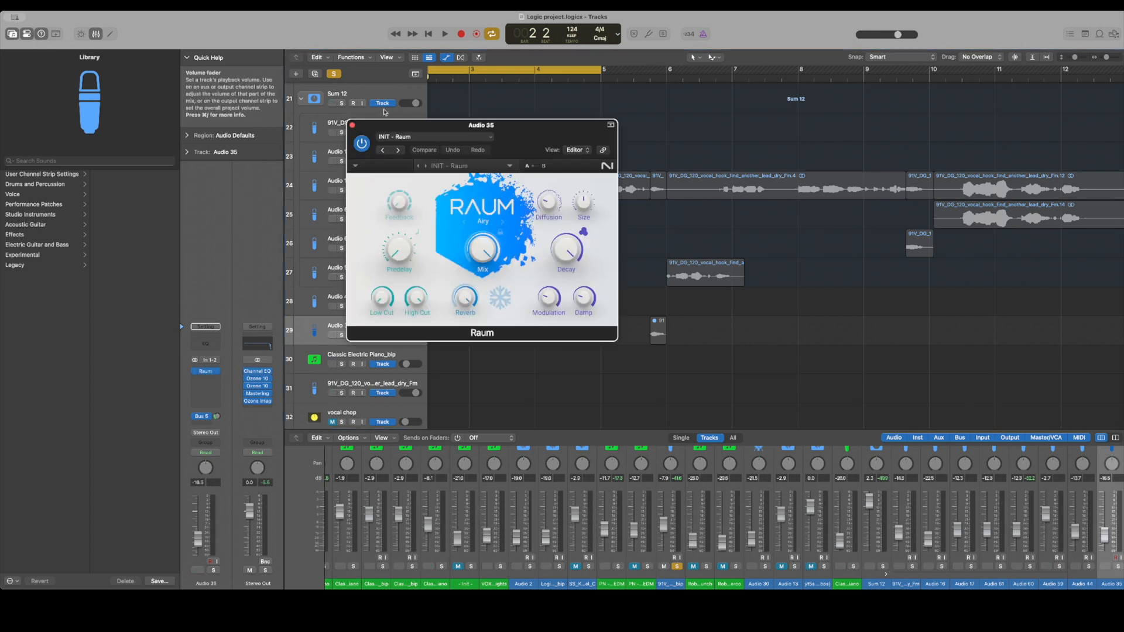
click(353, 125)
Listen to the soloed lead vocal on track 14 within the cycle while reviewing the upper tracks
scroll(383, 178, up, 3)
scroll(383, 178, up, 10)
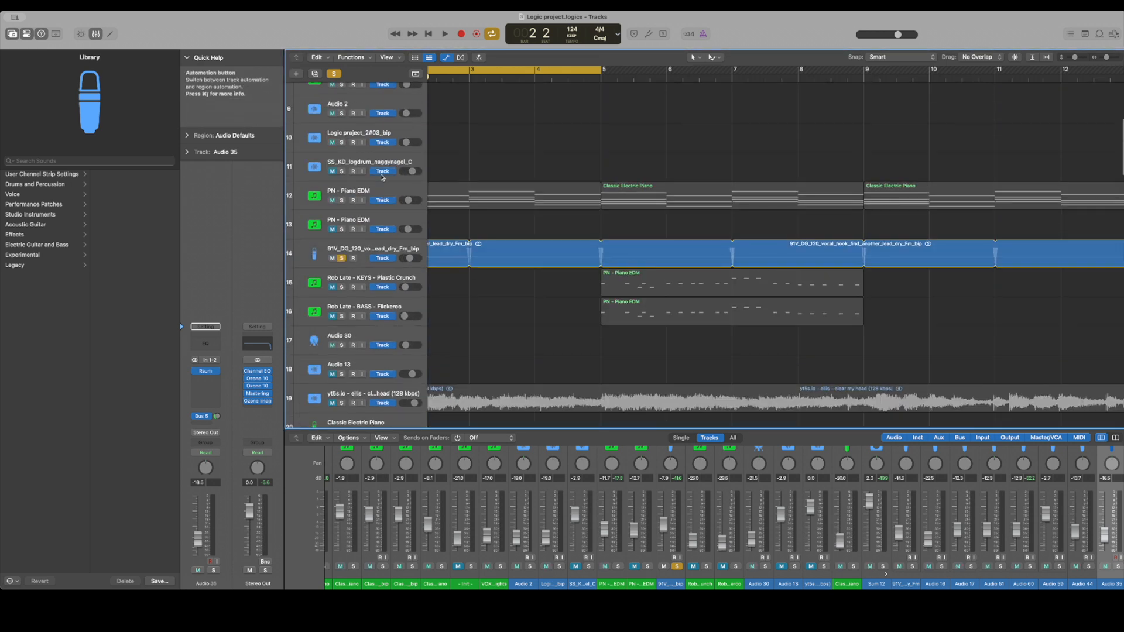
scroll(386, 177, left, 3)
key(space)
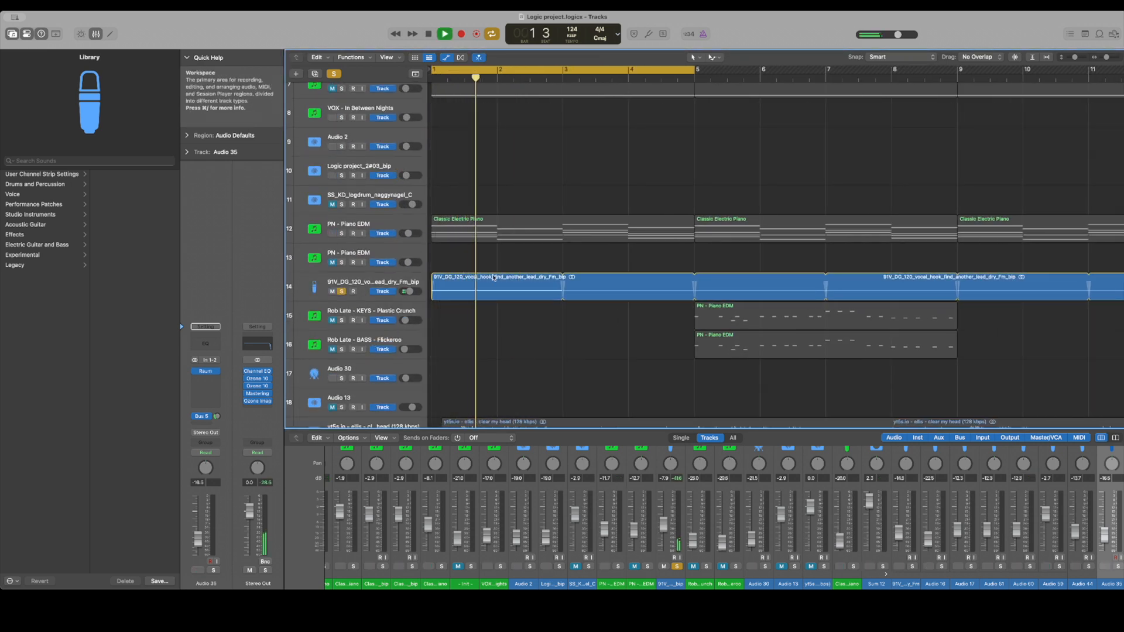
scroll(547, 330, down, 5)
scroll(547, 330, up, 12)
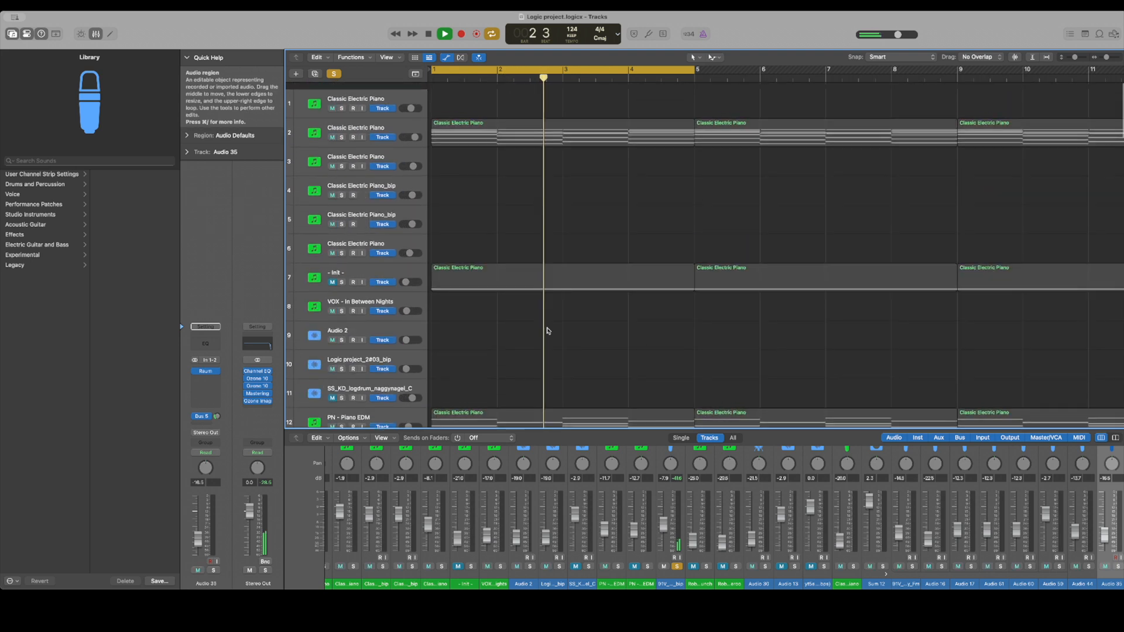
scroll(547, 331, down, 5)
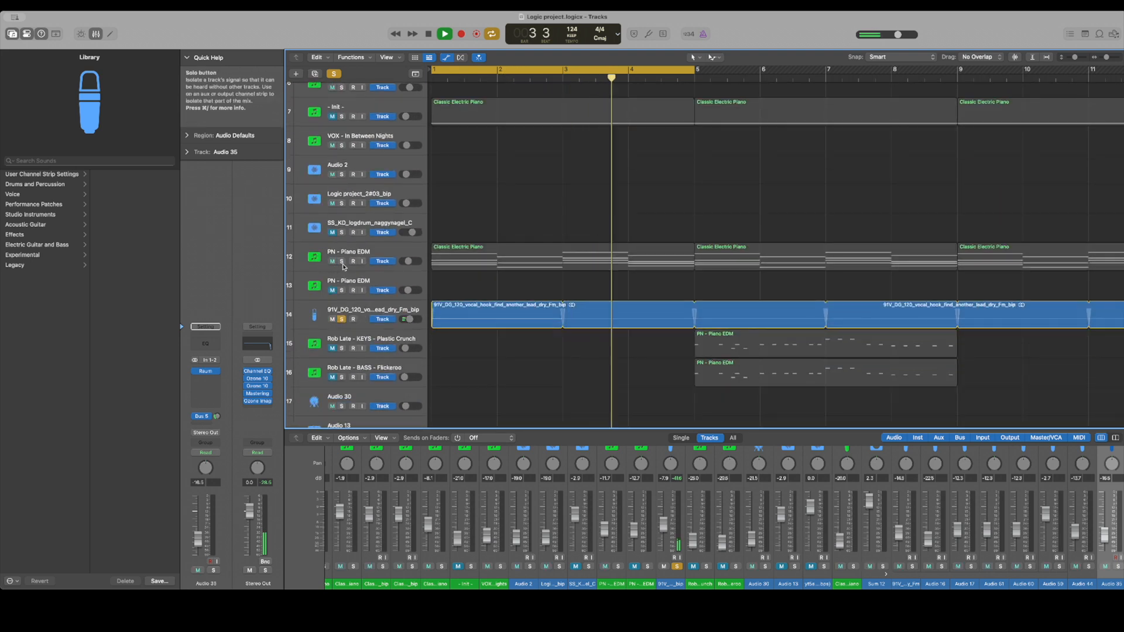
scroll(343, 246, up, 5)
key(space)
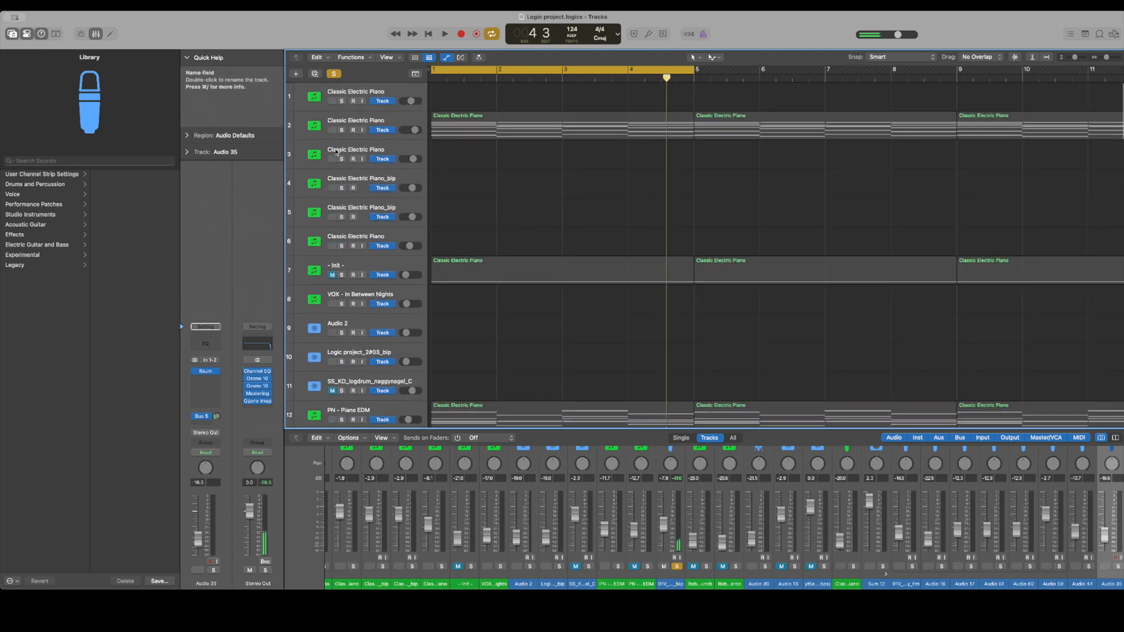
Solo the PN - Piano EDM track on track 12 together with the lead vocal and play both from the start
scroll(348, 351, down, 3)
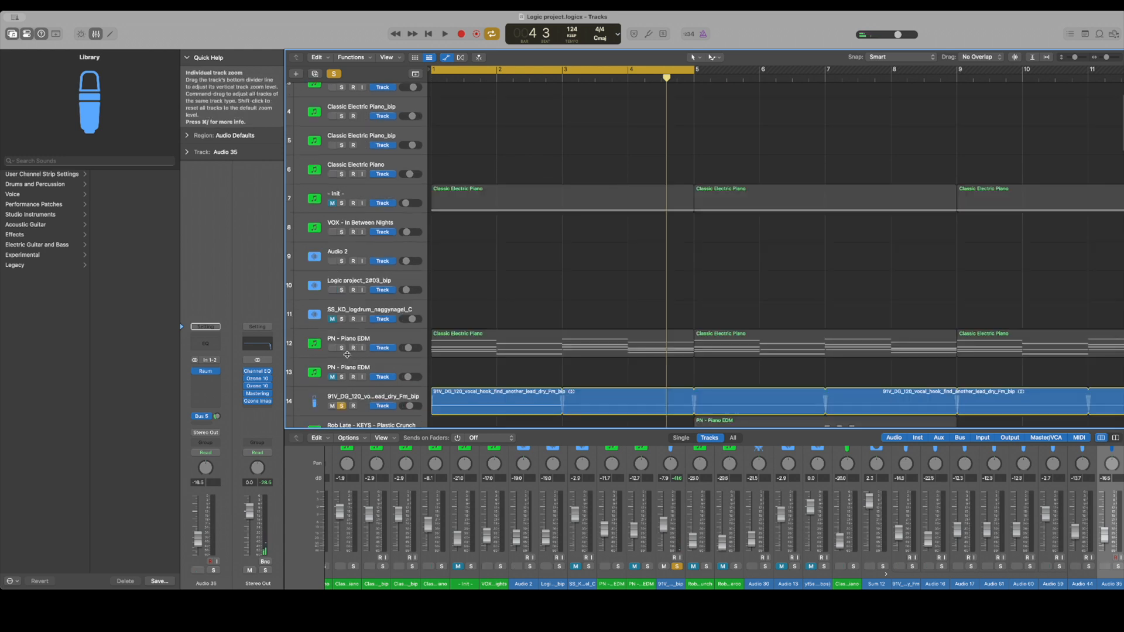
click(342, 348)
key(Return)
key(space)
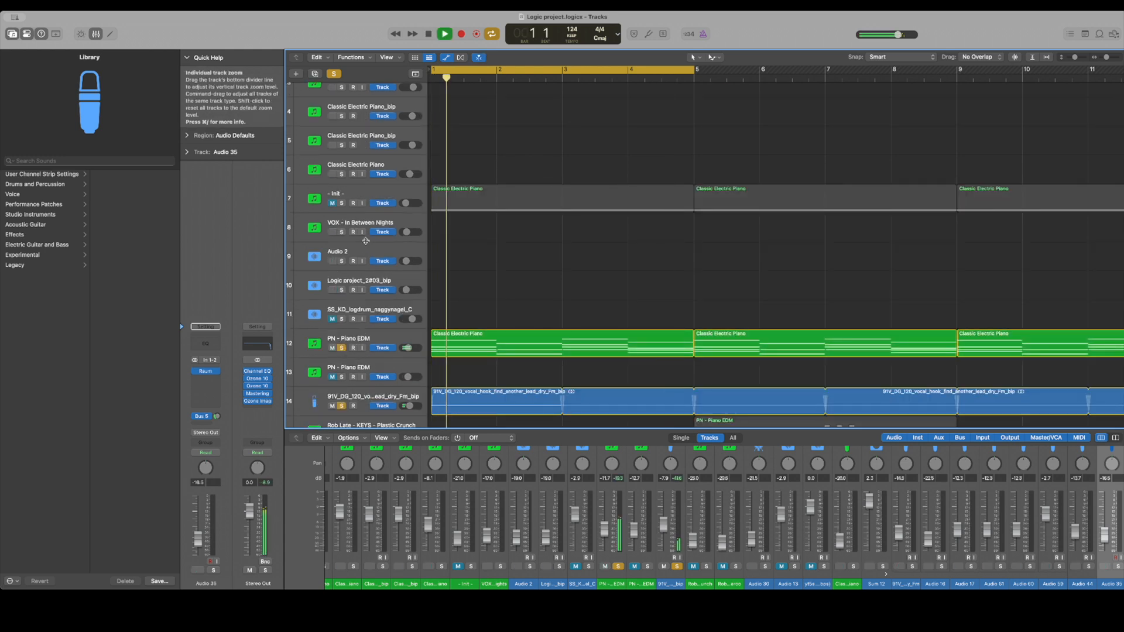
scroll(366, 241, down, 6)
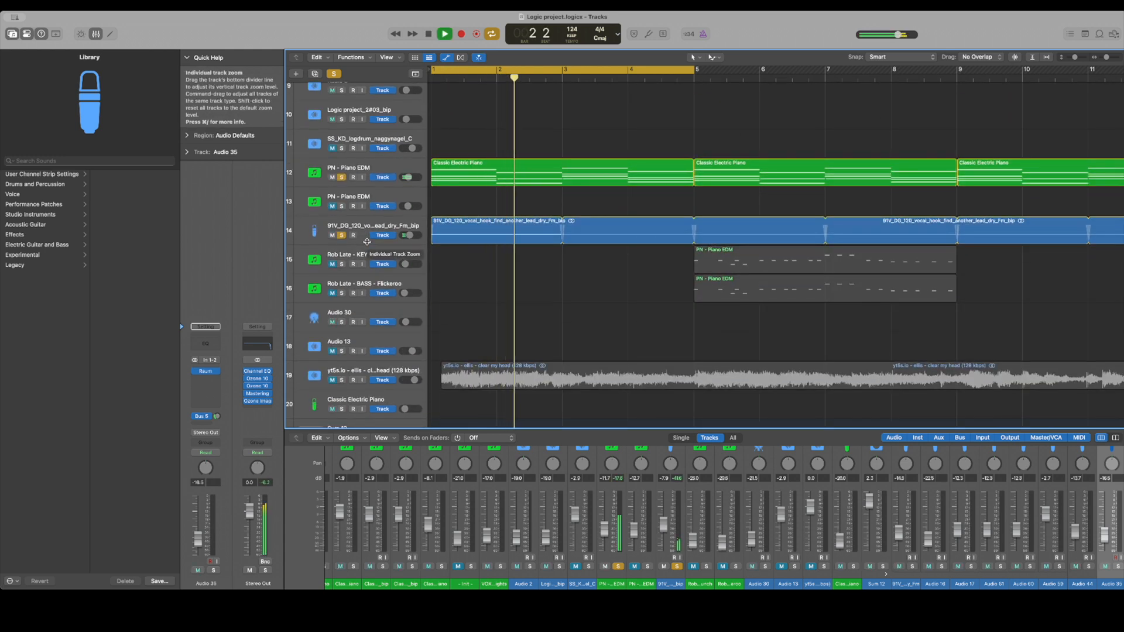
Stop playback and solo the Classic Electric Piano on track 2
scroll(368, 241, up, 2)
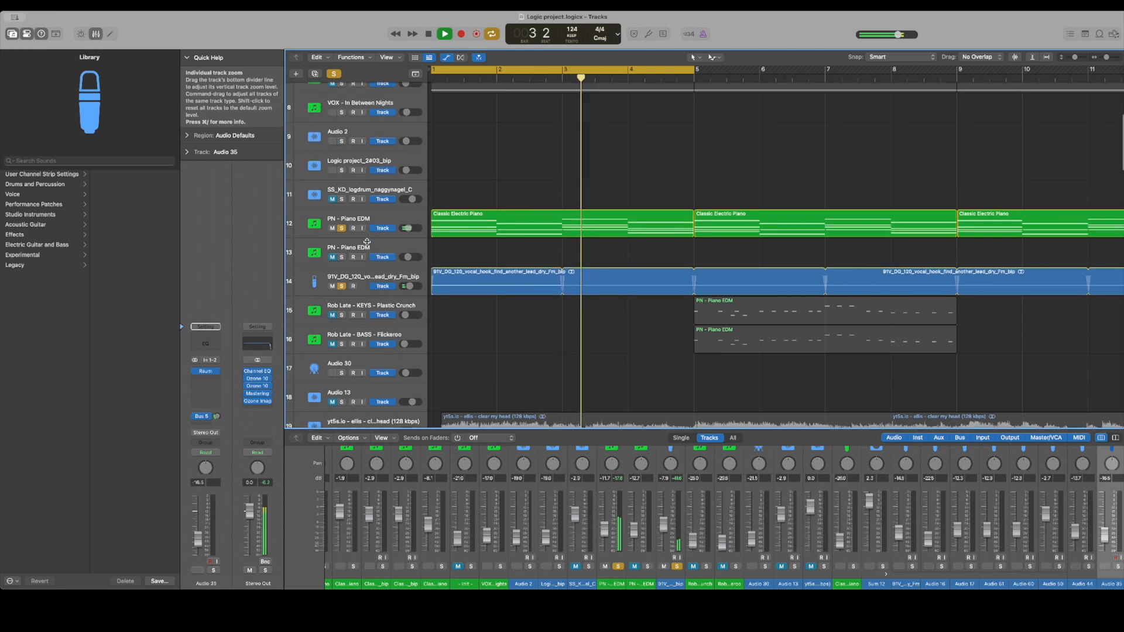
scroll(367, 241, up, 2)
key(space)
scroll(352, 141, up, 4)
alt+click(342, 130)
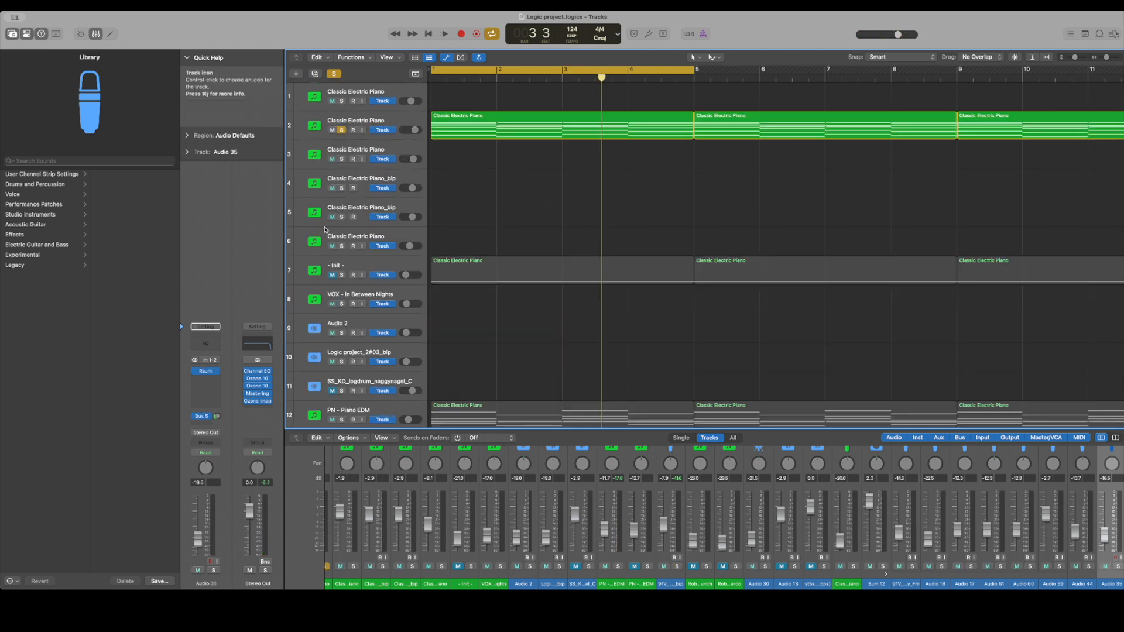
Open the Kontakt 7 instrument of the track 2 Classic Electric Piano and play the soloed part with its window moved aside
click(369, 122)
click(206, 351)
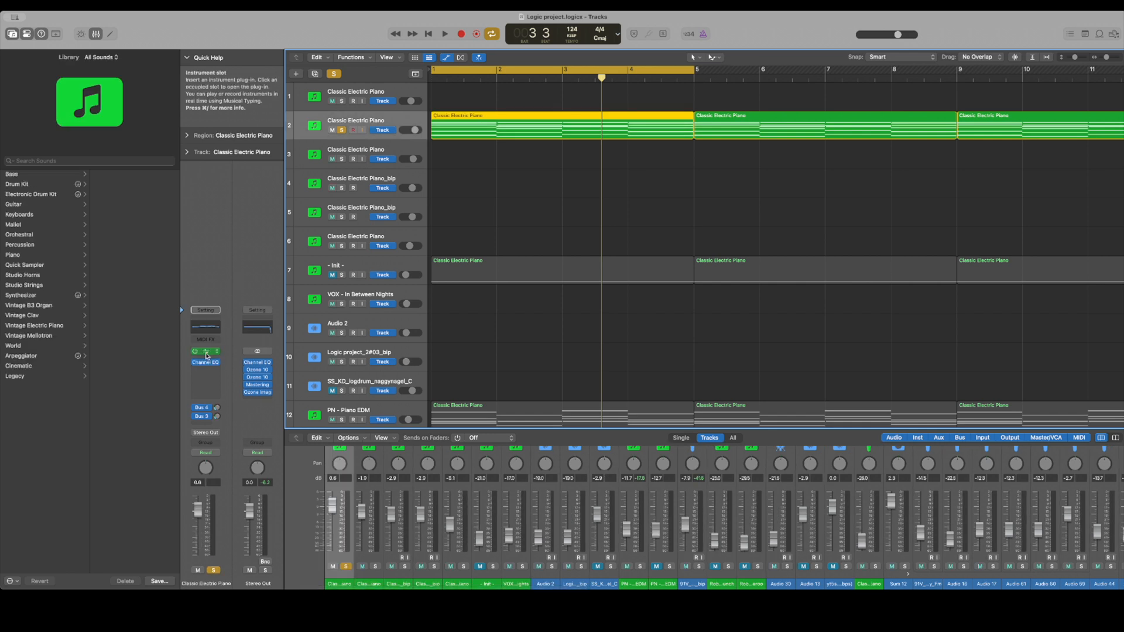
drag(509, 133, 250, 84)
key(space)
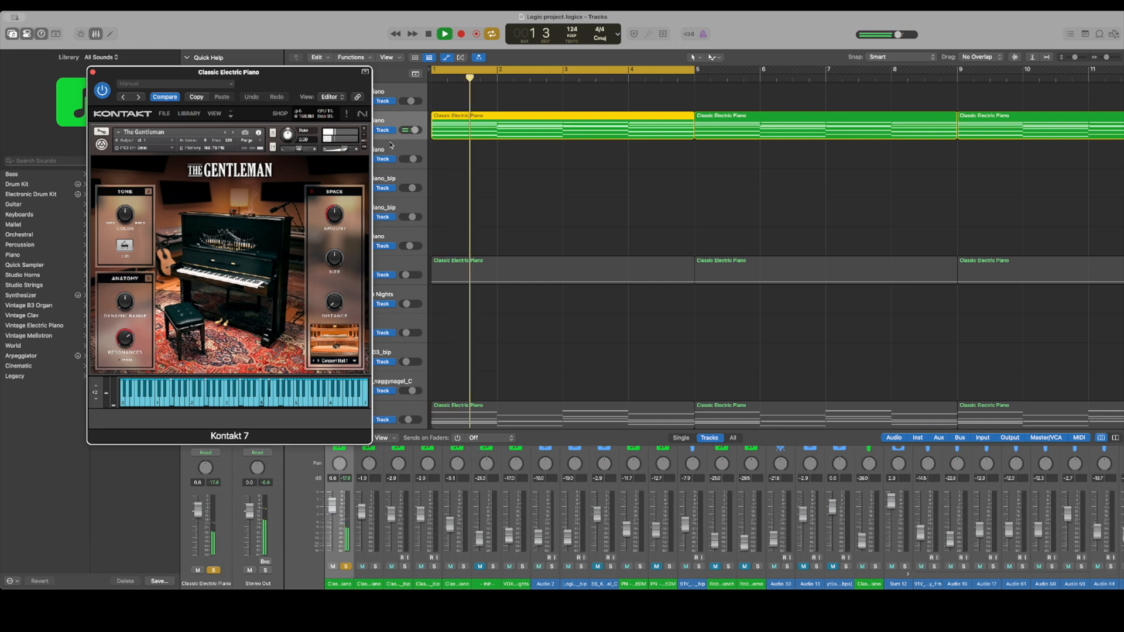
drag(313, 83, 511, 46)
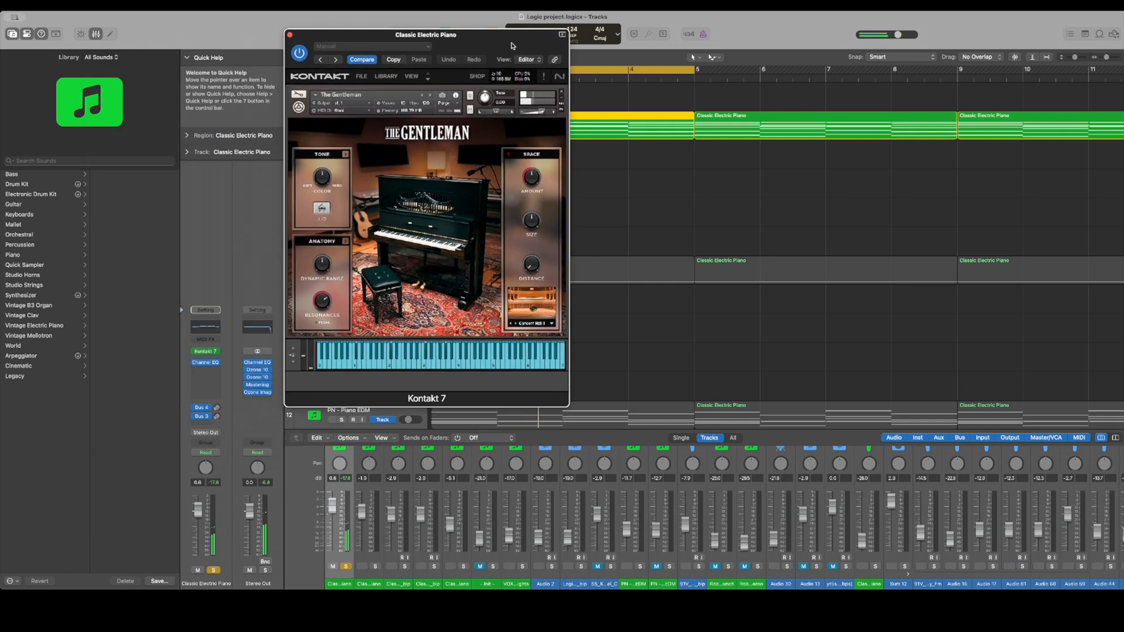
Inspect the piano track's Channel EQ and close both plug-in windows
click(206, 363)
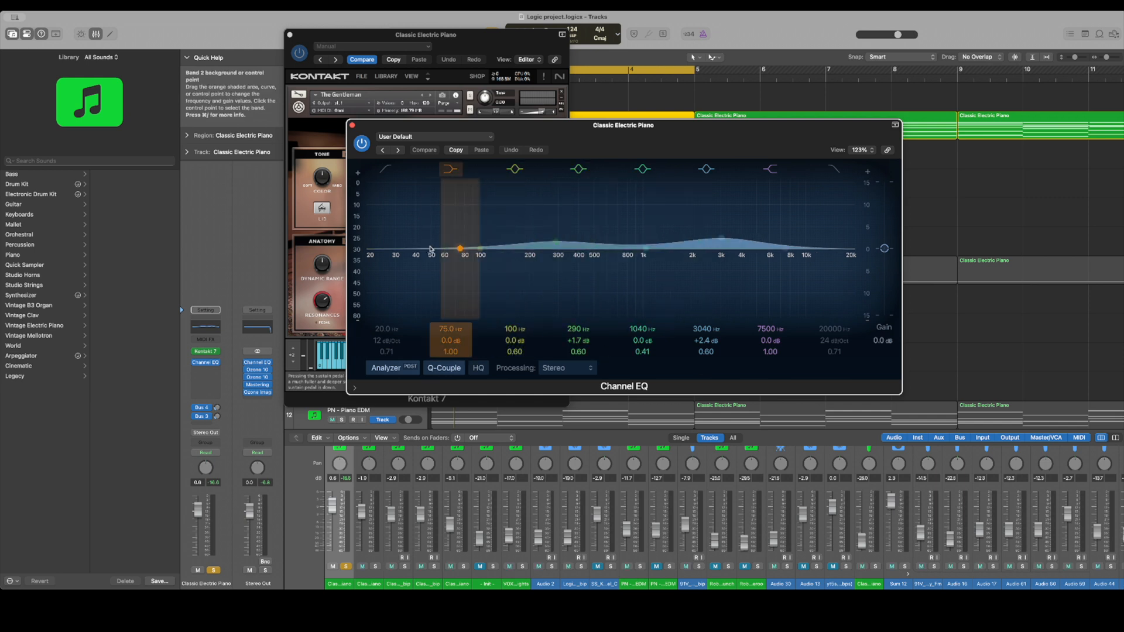
click(293, 38)
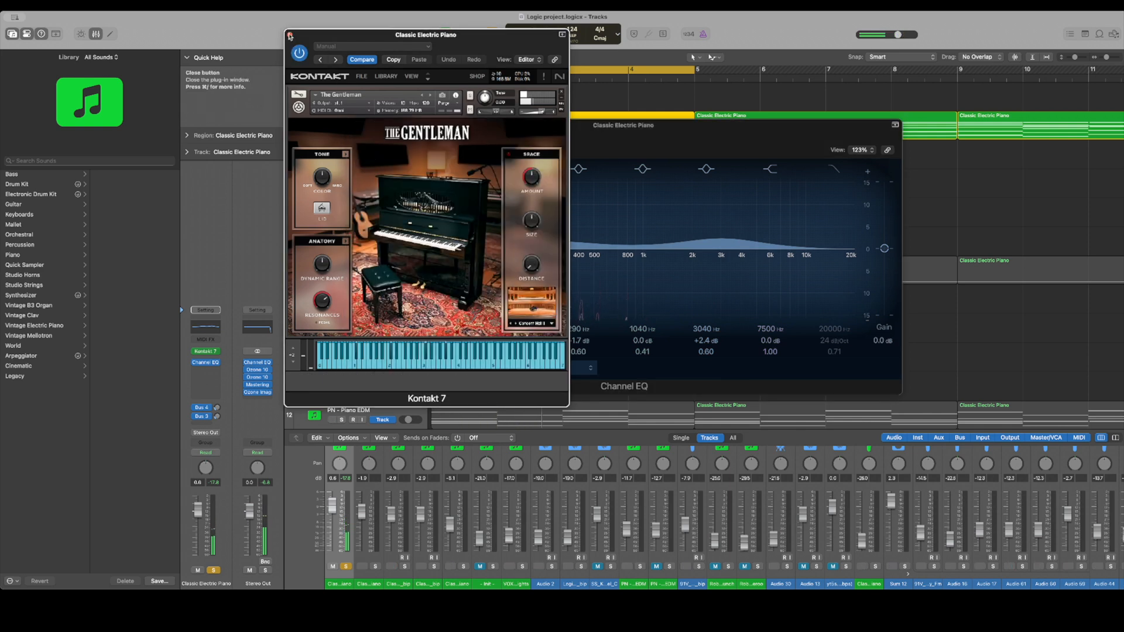
click(290, 36)
key(super+w)
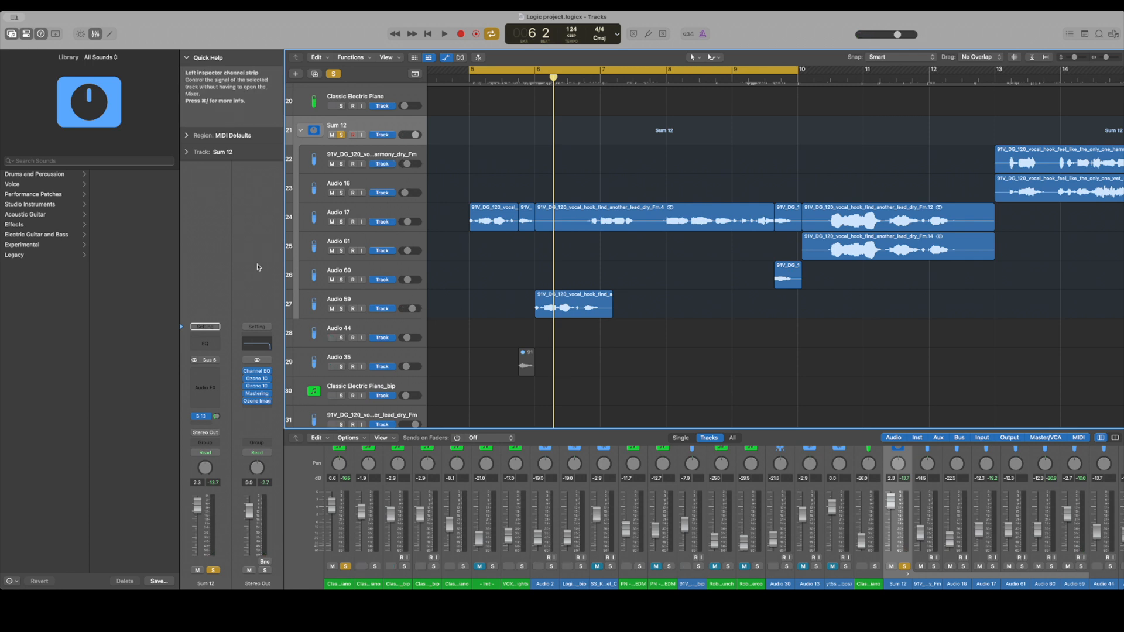
Show the Bus 13 send channel of Sum 12 and inspect its Raum, Serum 2 FX and Supercharger GT effects
click(216, 417)
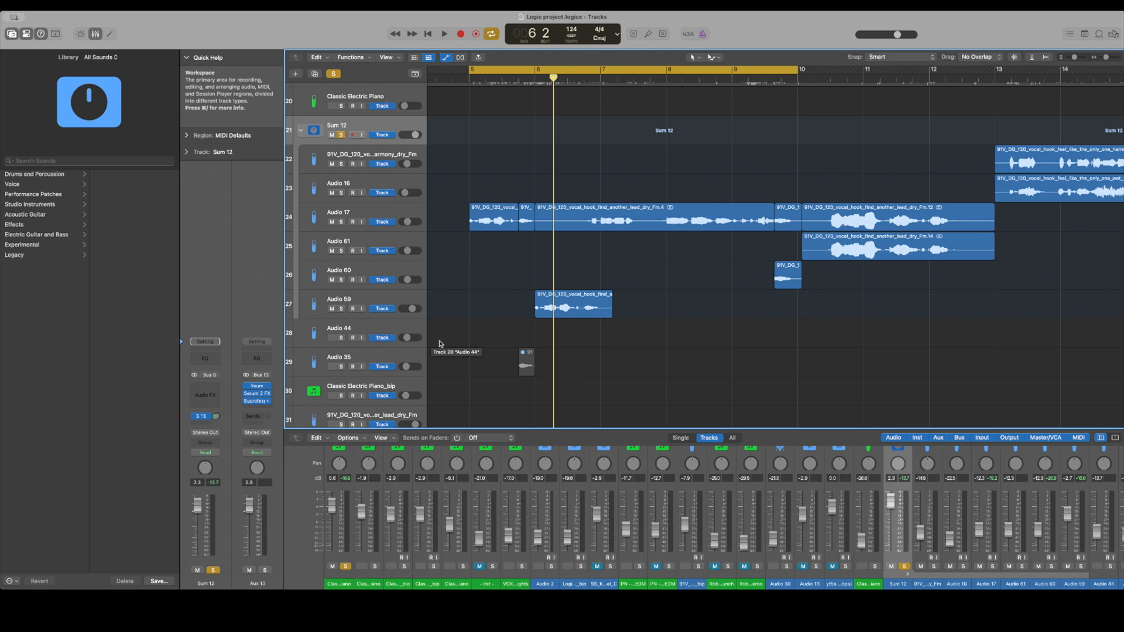
key(space)
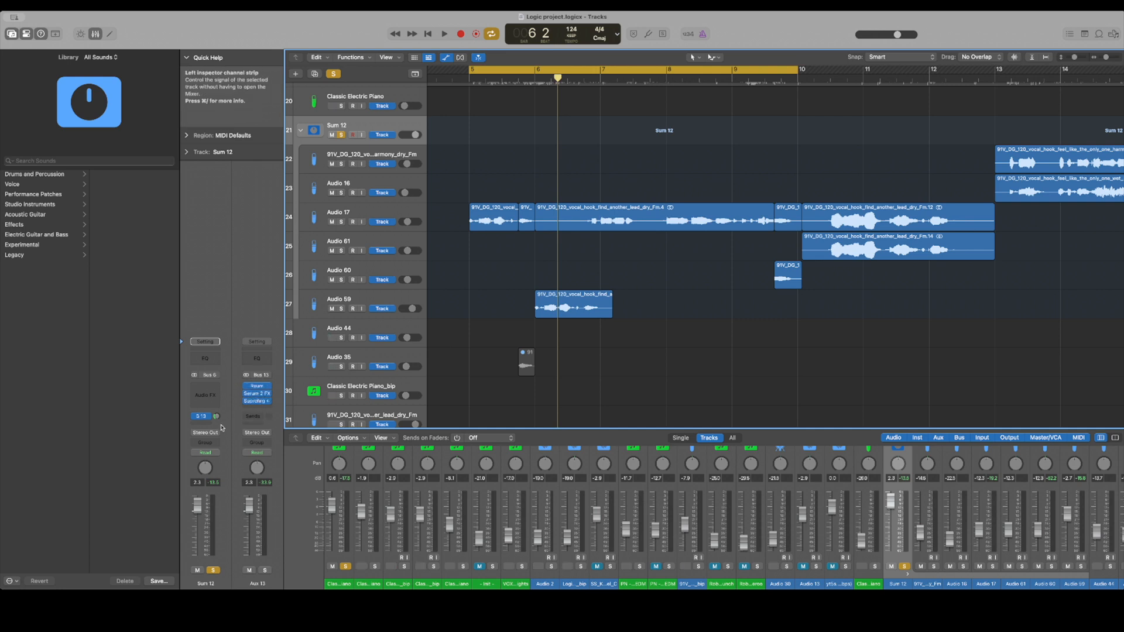
click(258, 388)
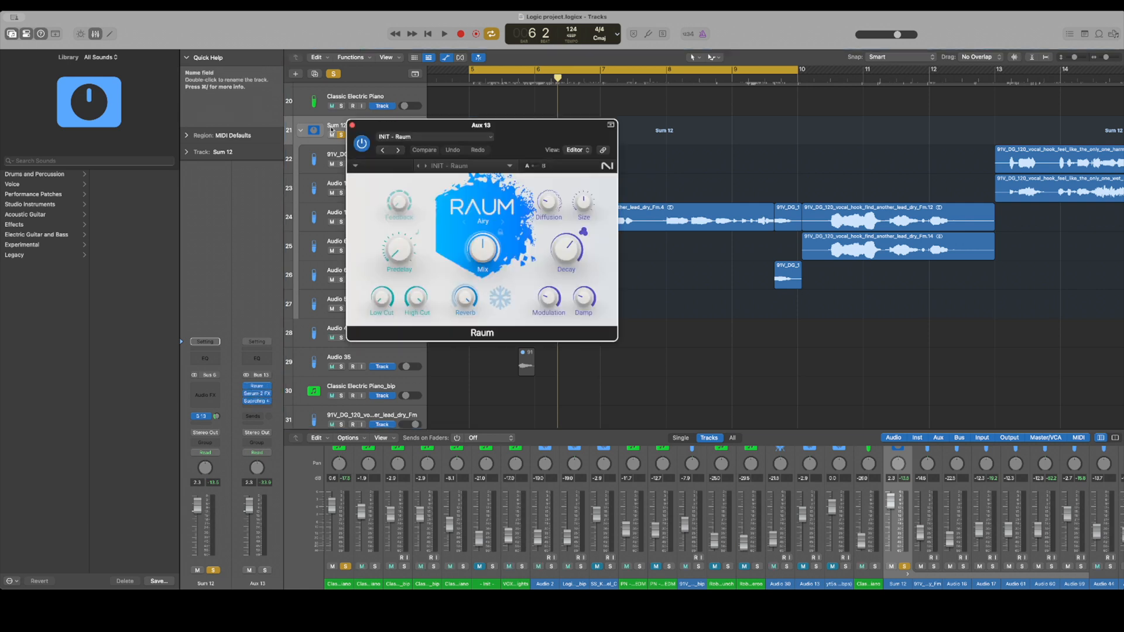
click(352, 125)
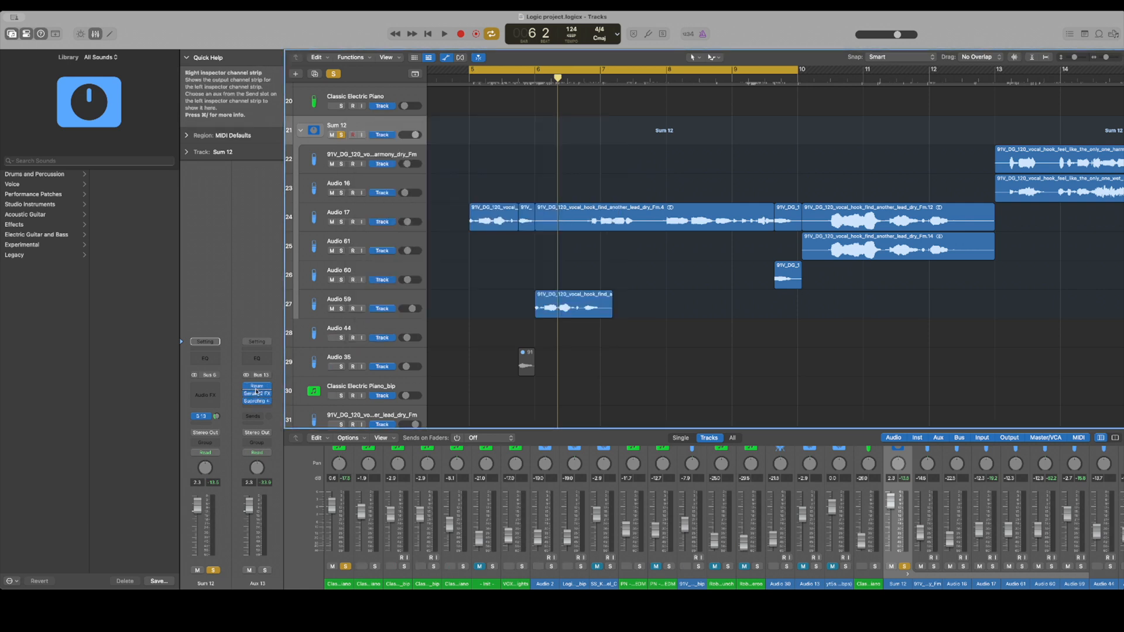
click(257, 397)
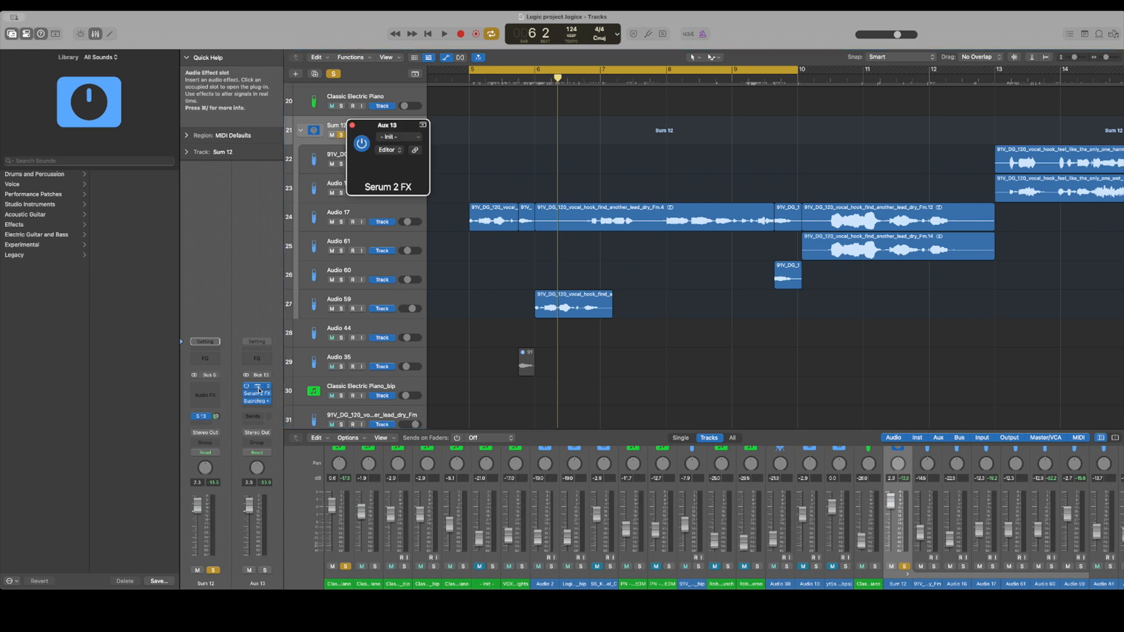
click(352, 127)
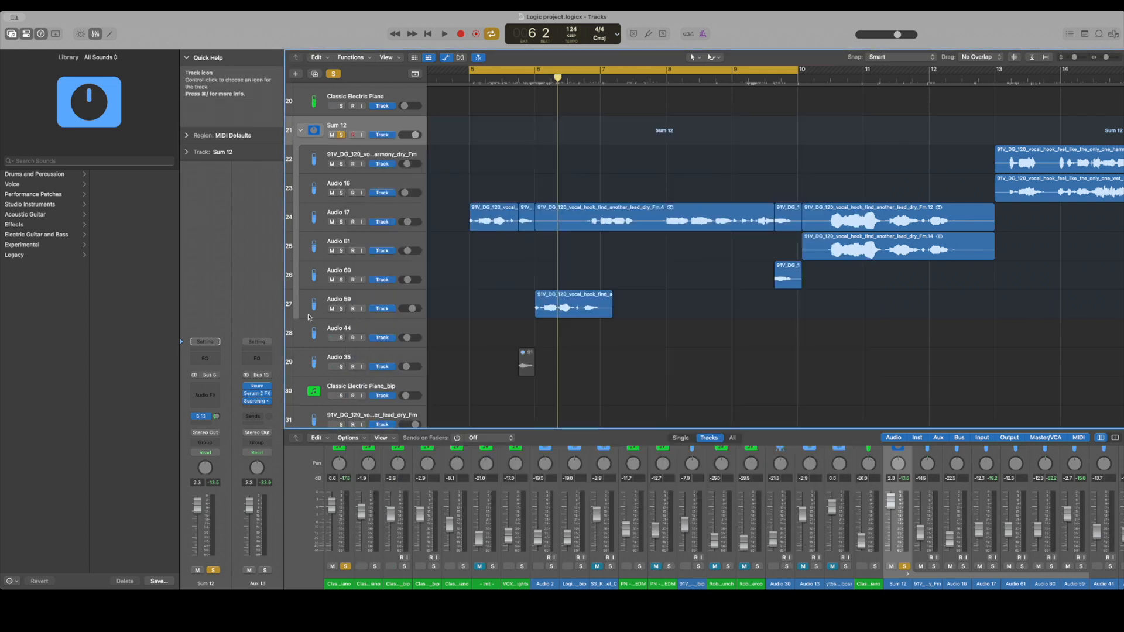
click(258, 402)
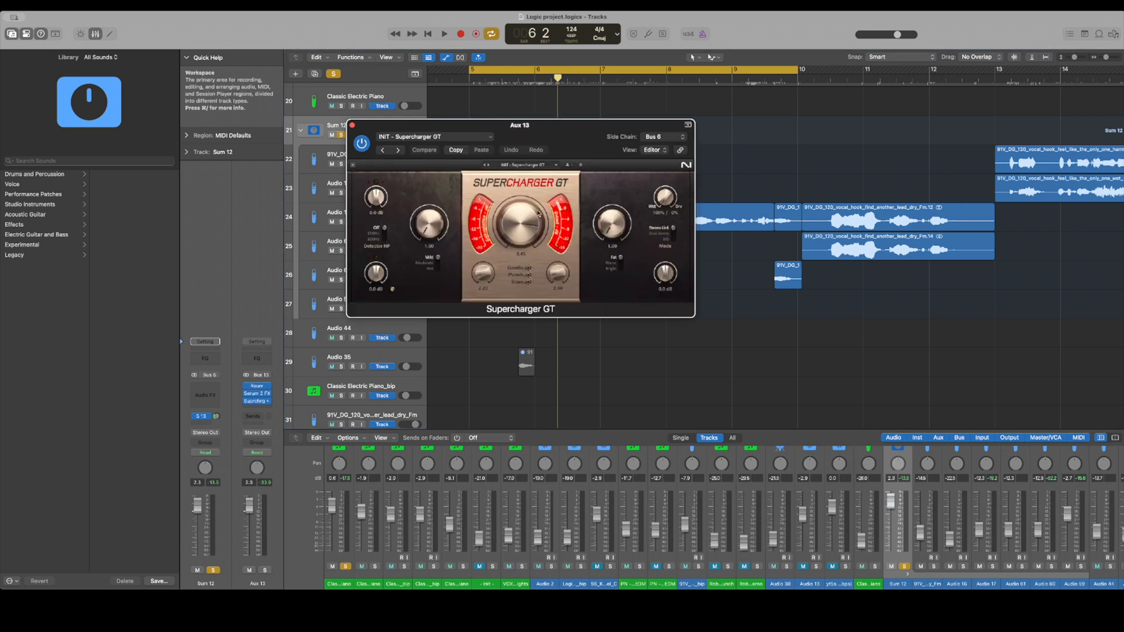
drag(420, 126, 649, 108)
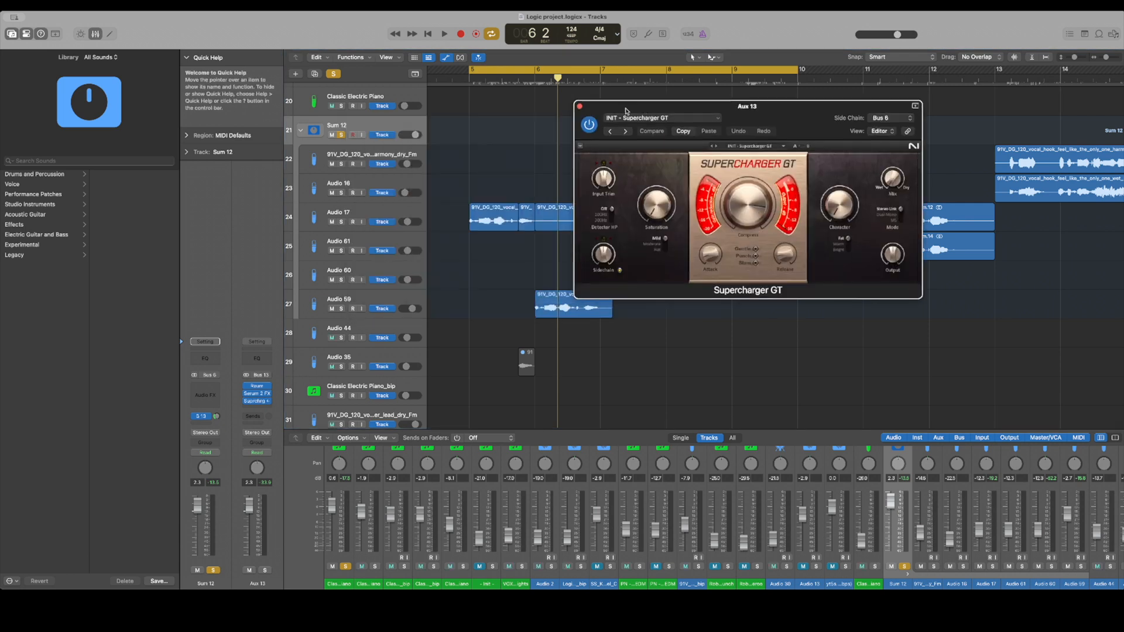
Select the long vocal region on Audio 17, listen to it with Supercharger GT open, and close the plug-in window
click(401, 217)
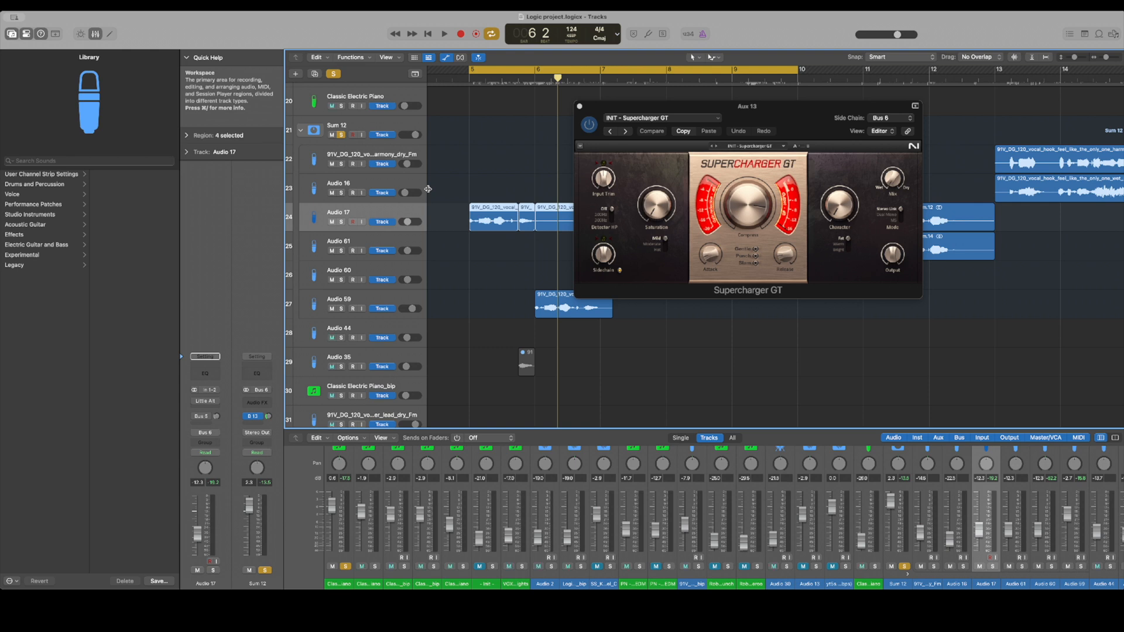
drag(471, 185, 519, 258)
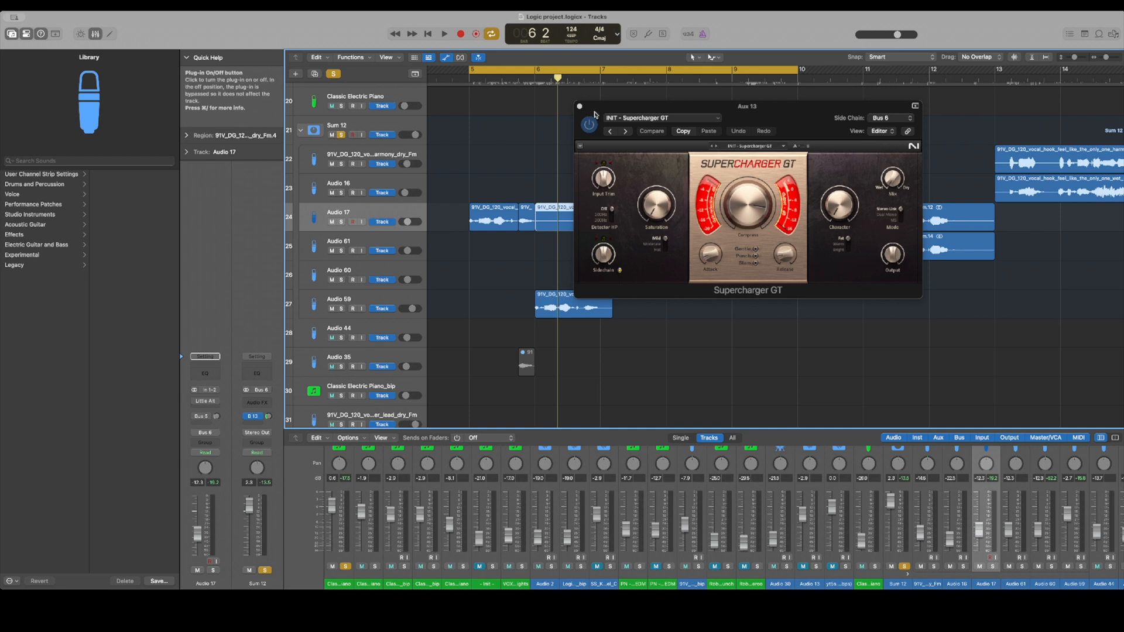
drag(596, 115, 719, 111)
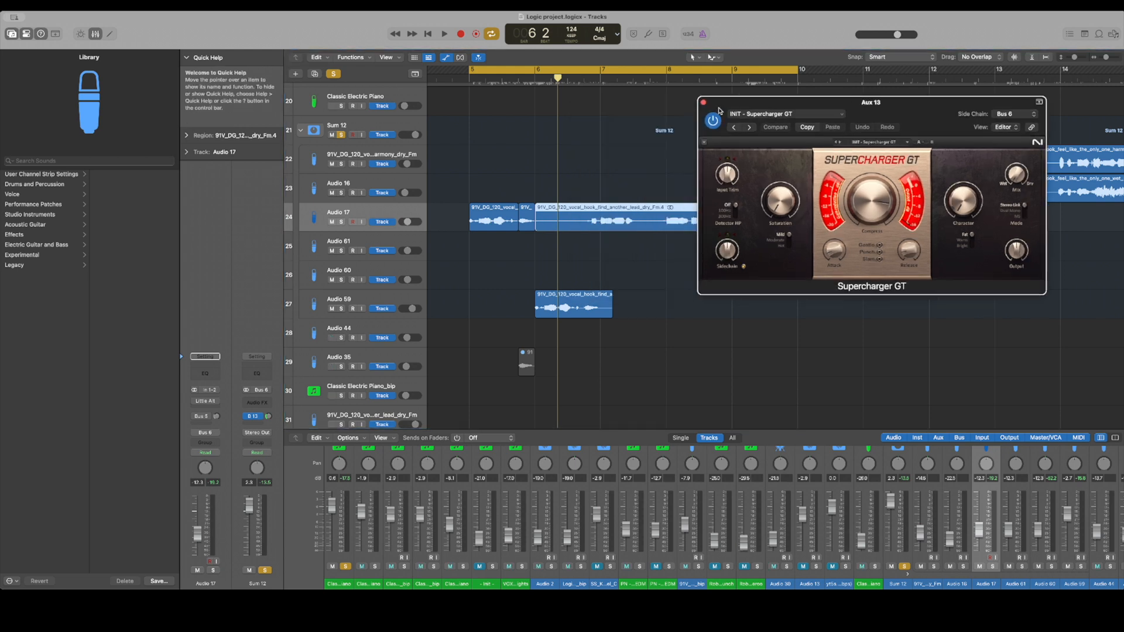
click(653, 231)
key(space)
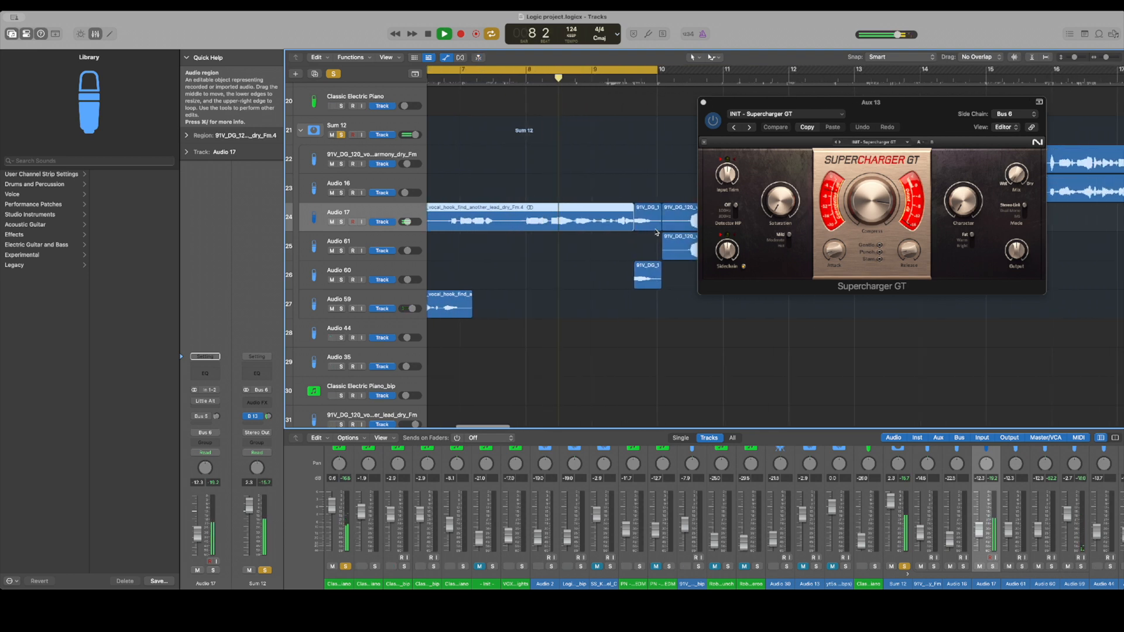
click(704, 103)
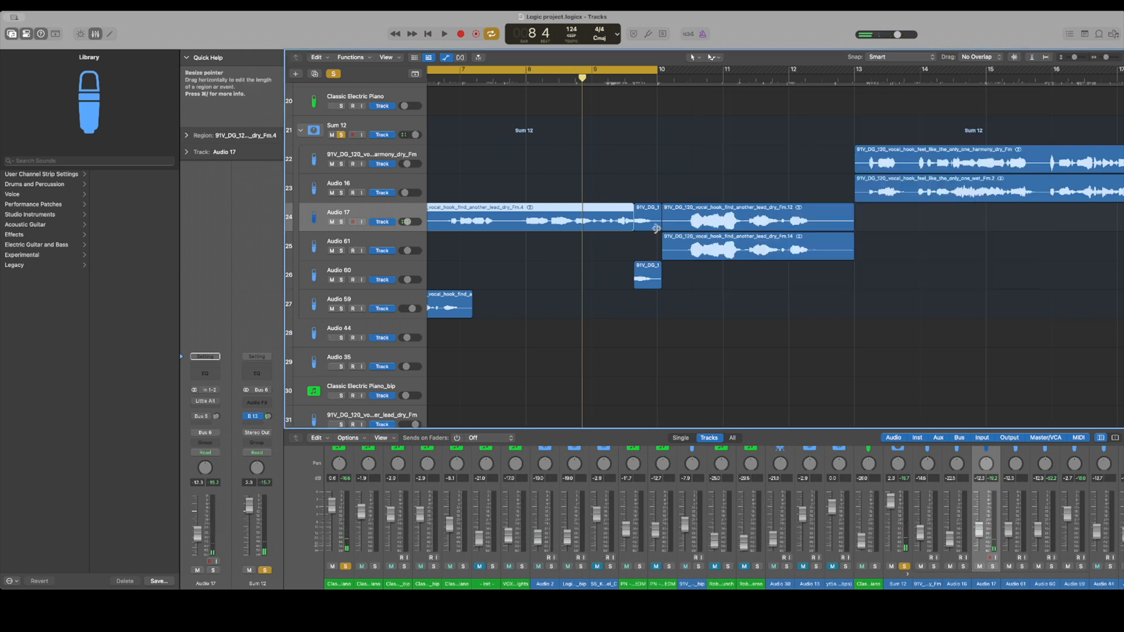
Select the Audio 59 track, inspect its Little AlterBoy, Channel EQ and Raum effects, and close their windows
click(372, 297)
scroll(509, 294, left, 5)
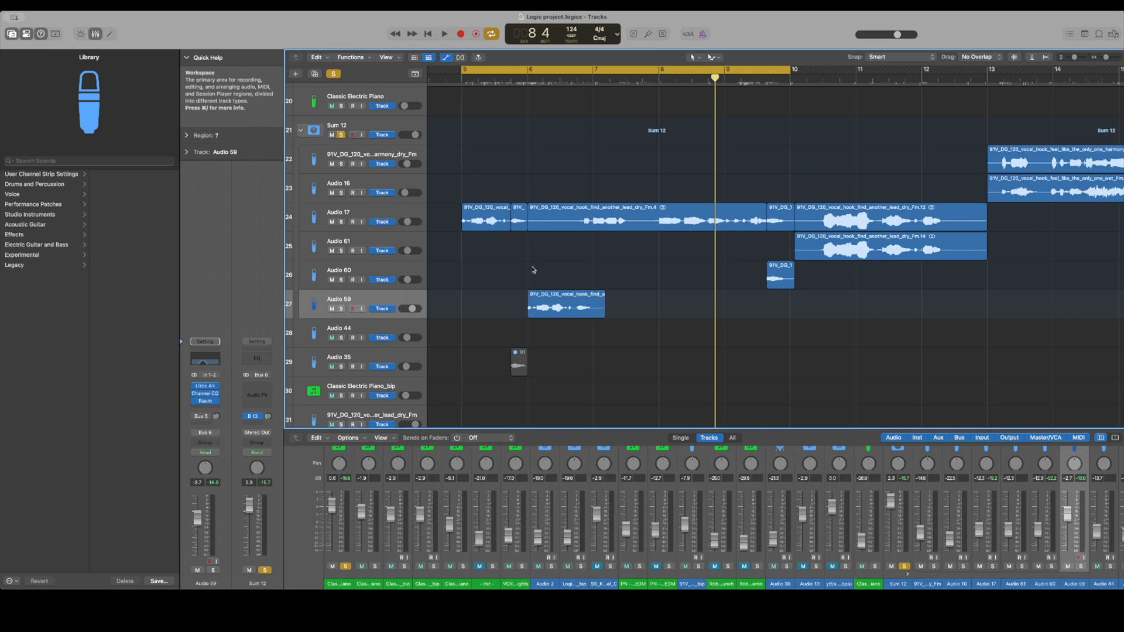
click(209, 387)
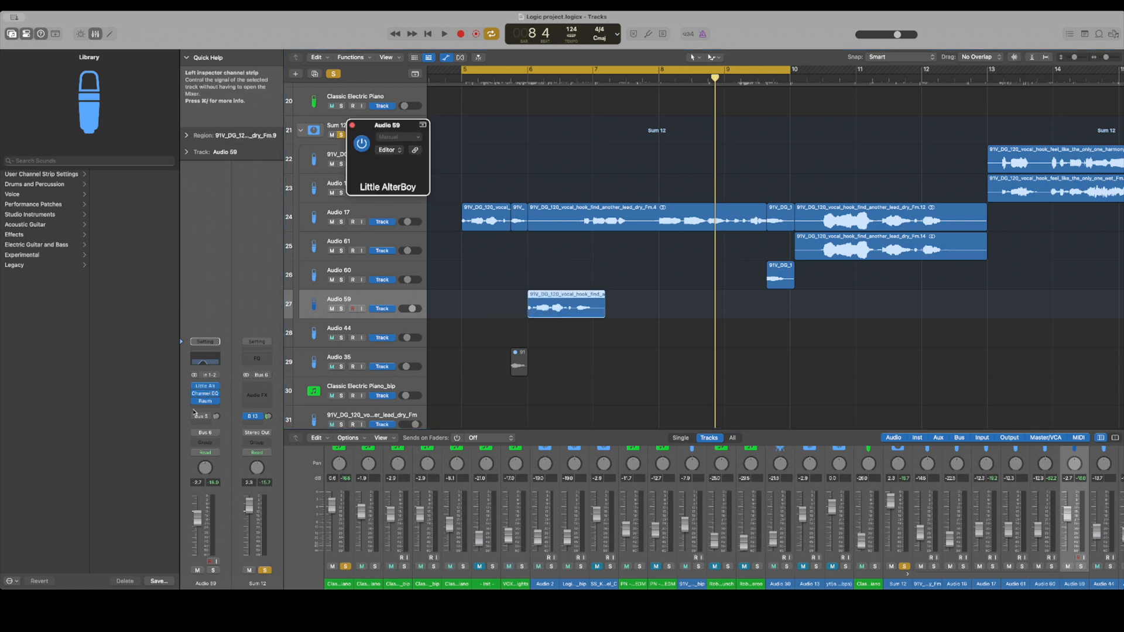
click(206, 394)
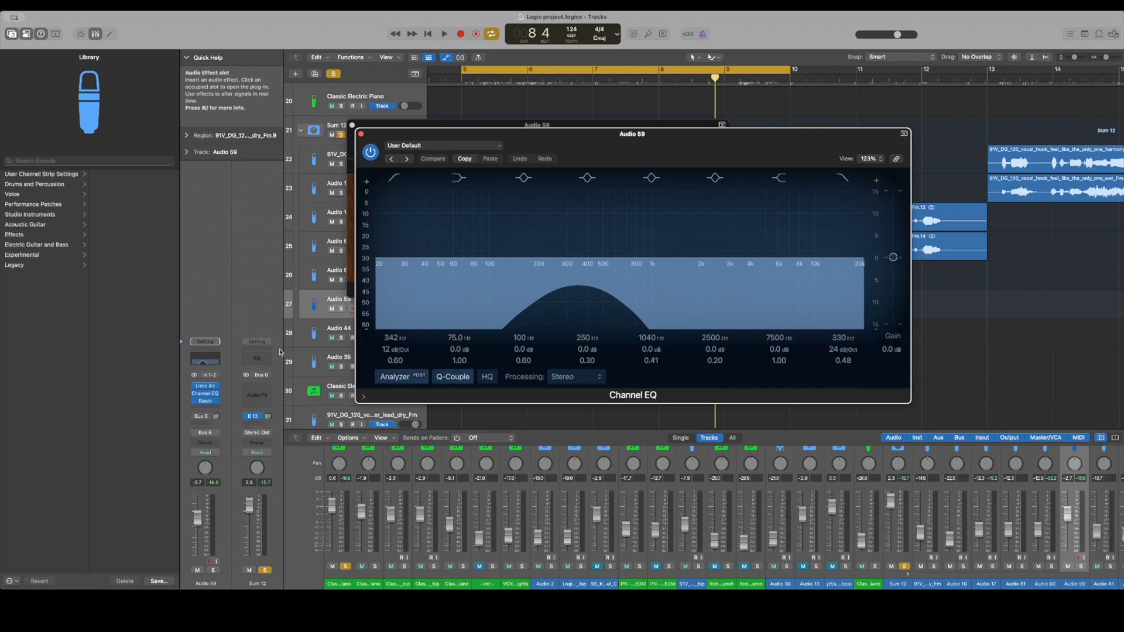
click(208, 402)
click(365, 137)
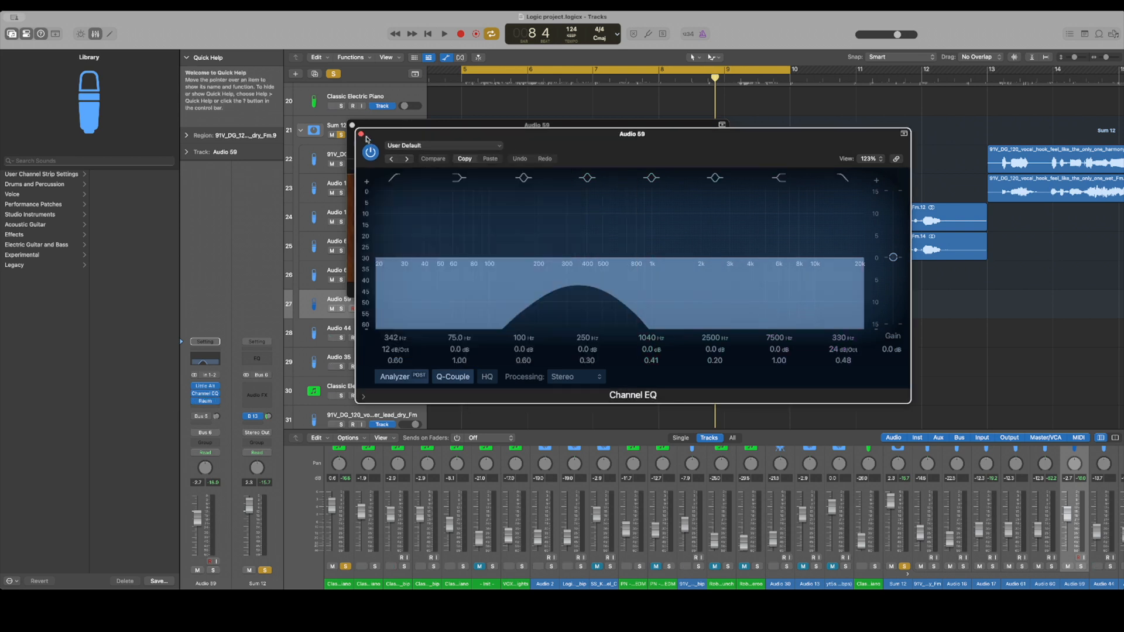
click(360, 133)
click(352, 125)
Unsolo the Sum 12 stack, turn off the cycle area, and clear all remaining solos
scroll(473, 231, up, 1)
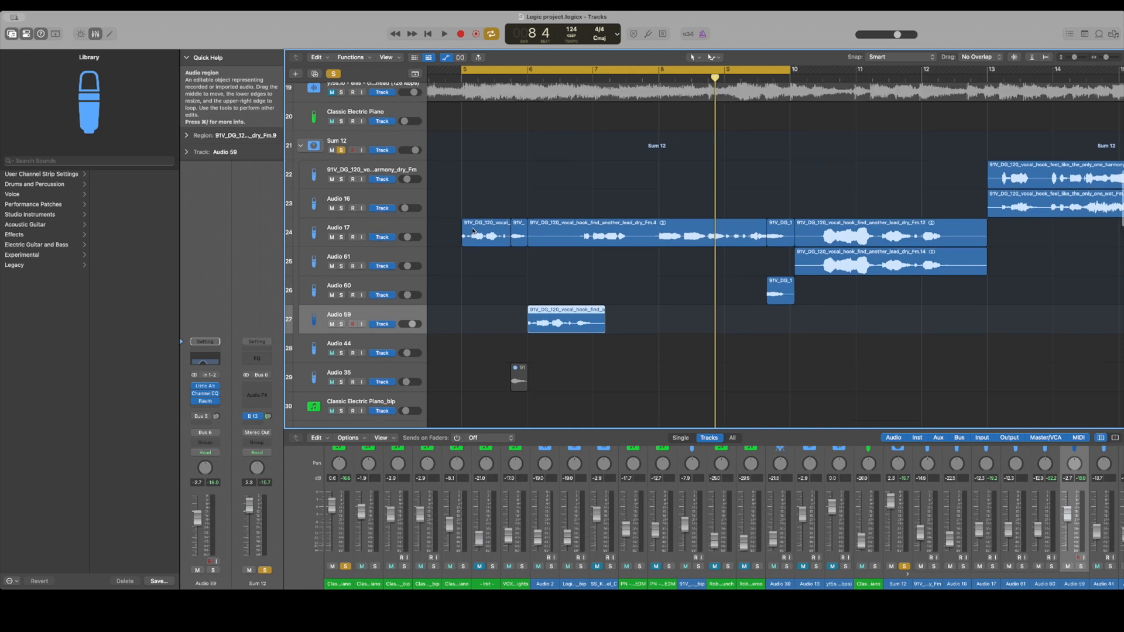
click(342, 155)
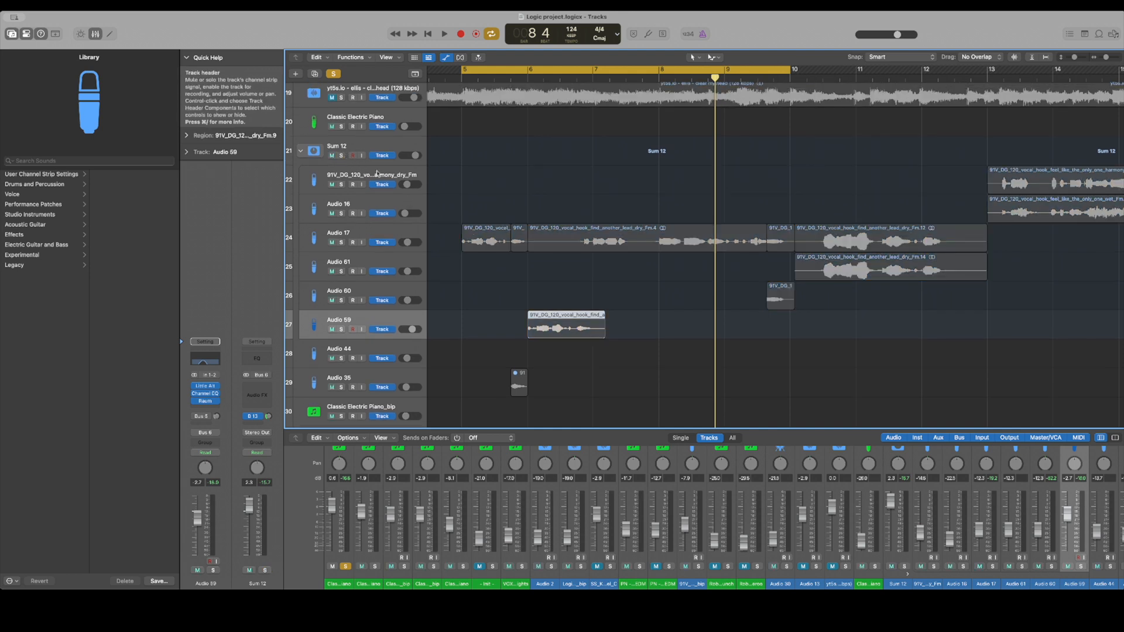
click(583, 69)
click(333, 74)
Locate the Logic project_2#03_bip track in the section from bar 21, solo it, and listen to it within the cycle
scroll(515, 135, right, 2)
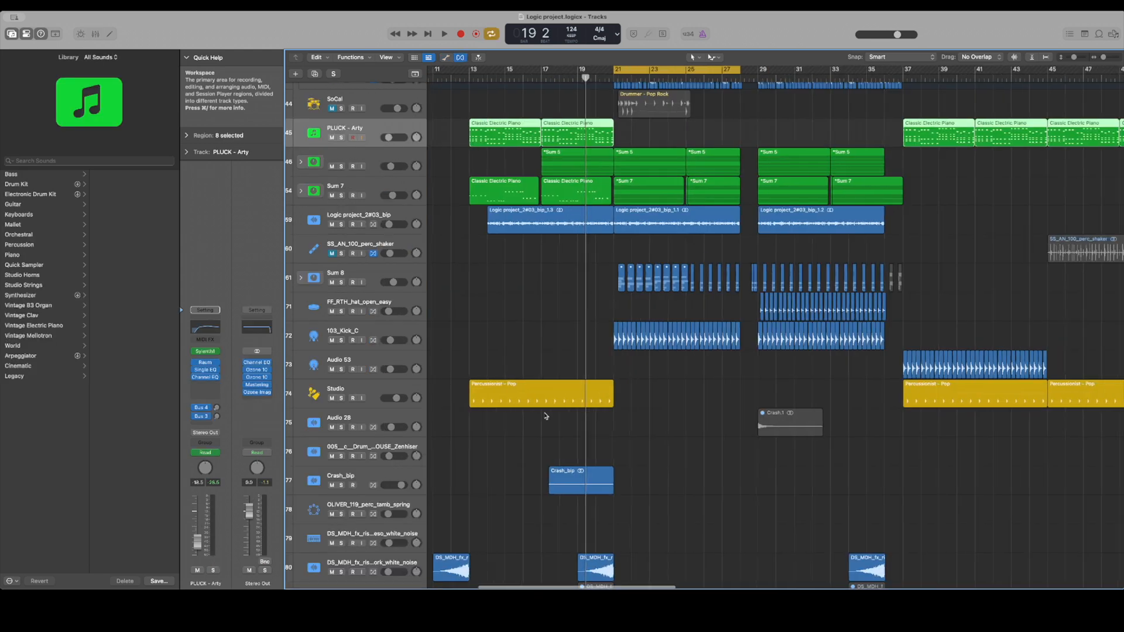
scroll(546, 416, right, 3)
scroll(546, 416, up, 1)
drag(470, 160, 526, 302)
scroll(507, 369, left, 2)
scroll(507, 368, up, 3)
scroll(507, 369, left, 1)
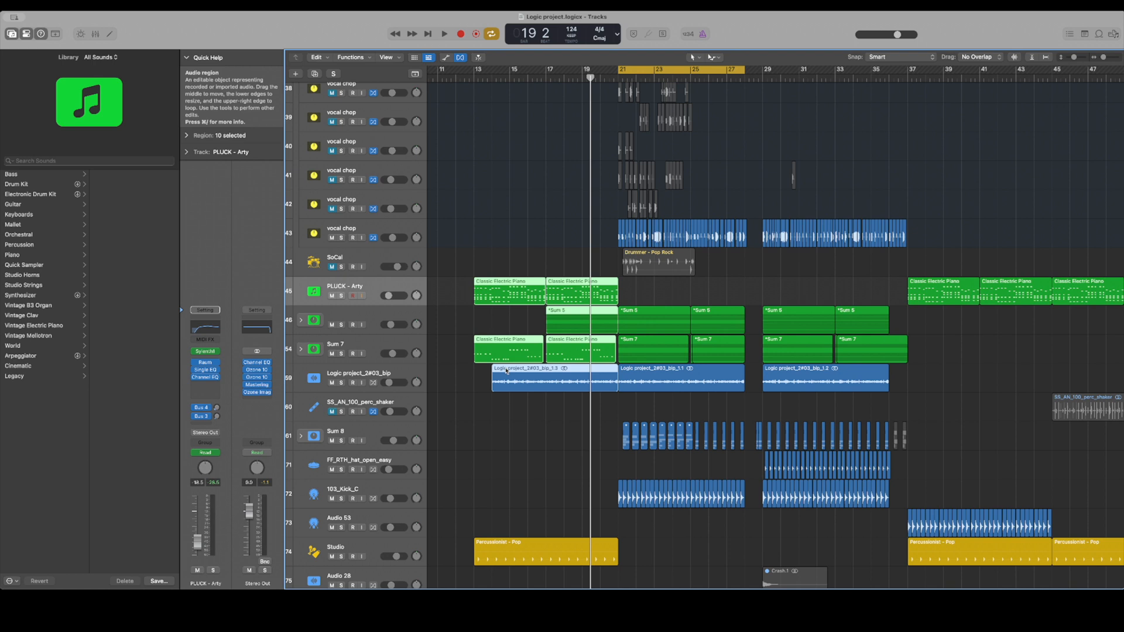
click(341, 383)
key(space)
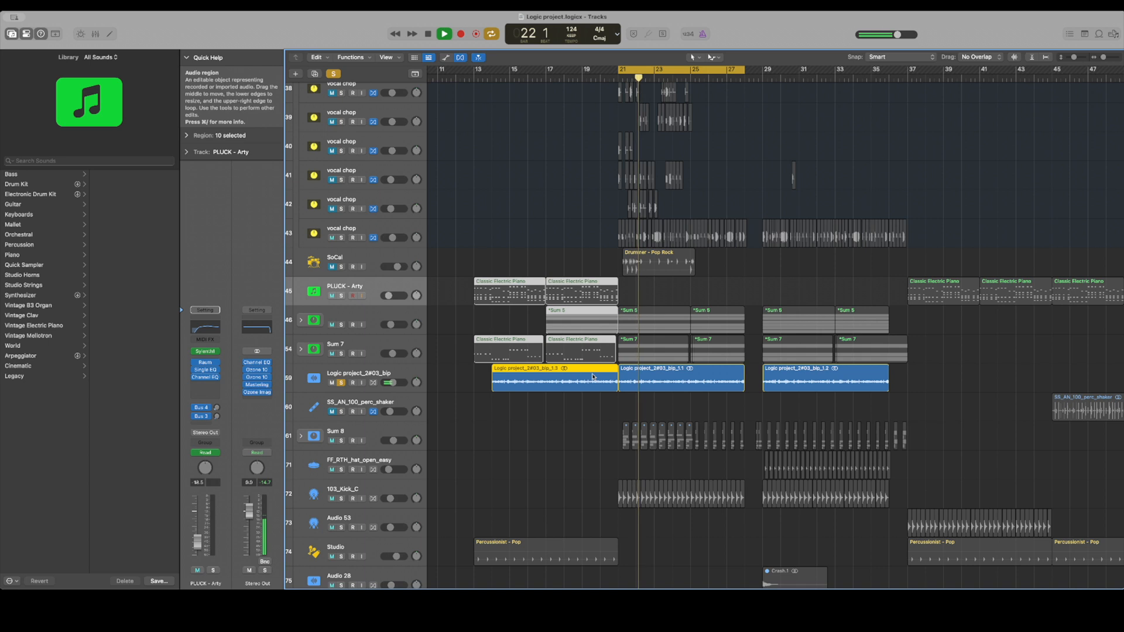
click(514, 231)
drag(514, 231, 571, 346)
key(space)
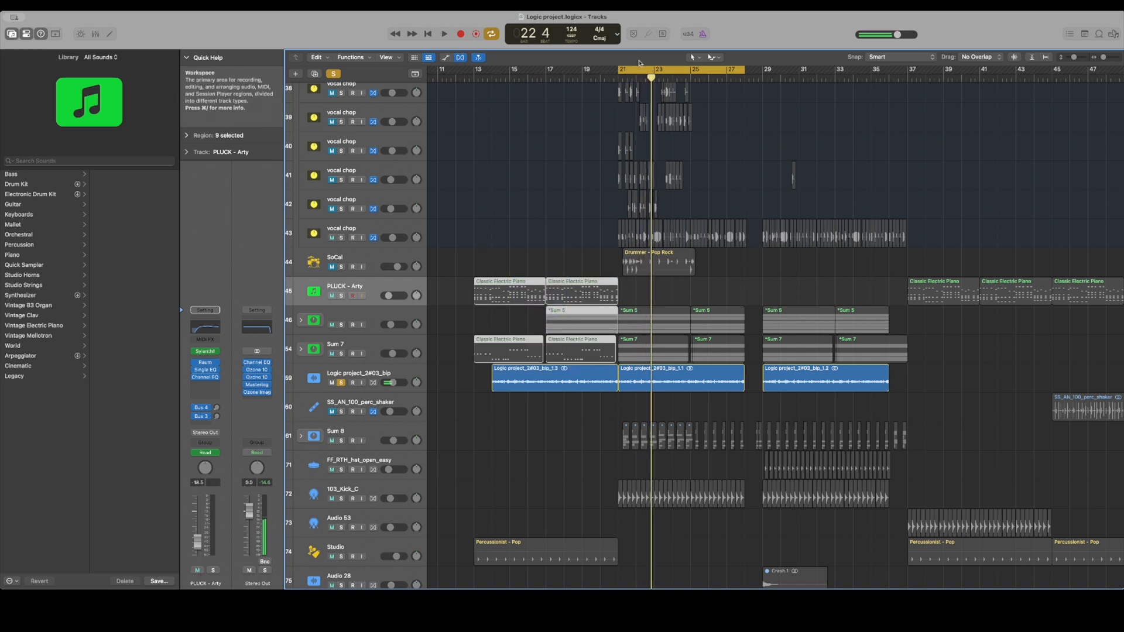
Turn off the cycle area and clear the solo on the Logic project_2#03_bip track
click(636, 69)
scroll(352, 72, up, 1)
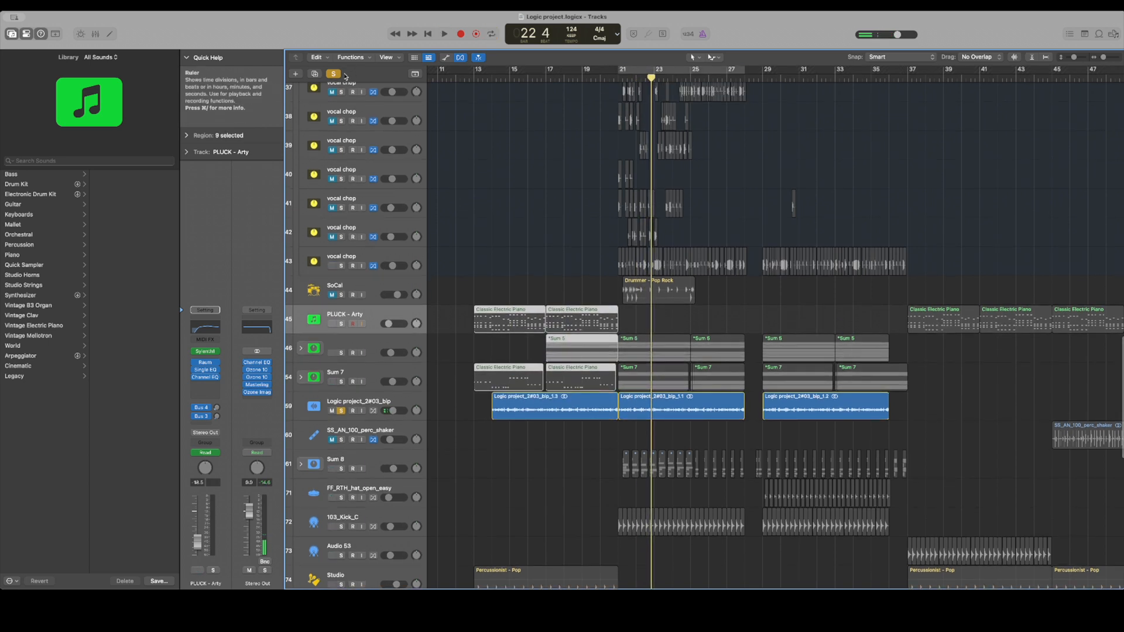
click(340, 75)
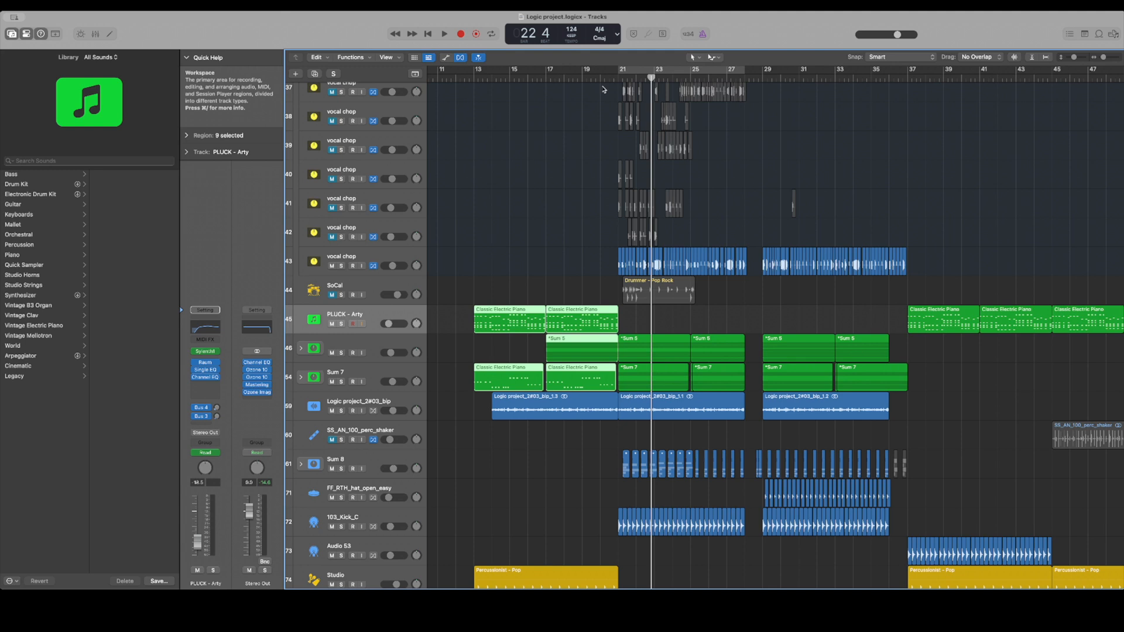
Solo the Sum 5 track stack on track 46, expand it to show its piano layers, and play the cycle
click(341, 353)
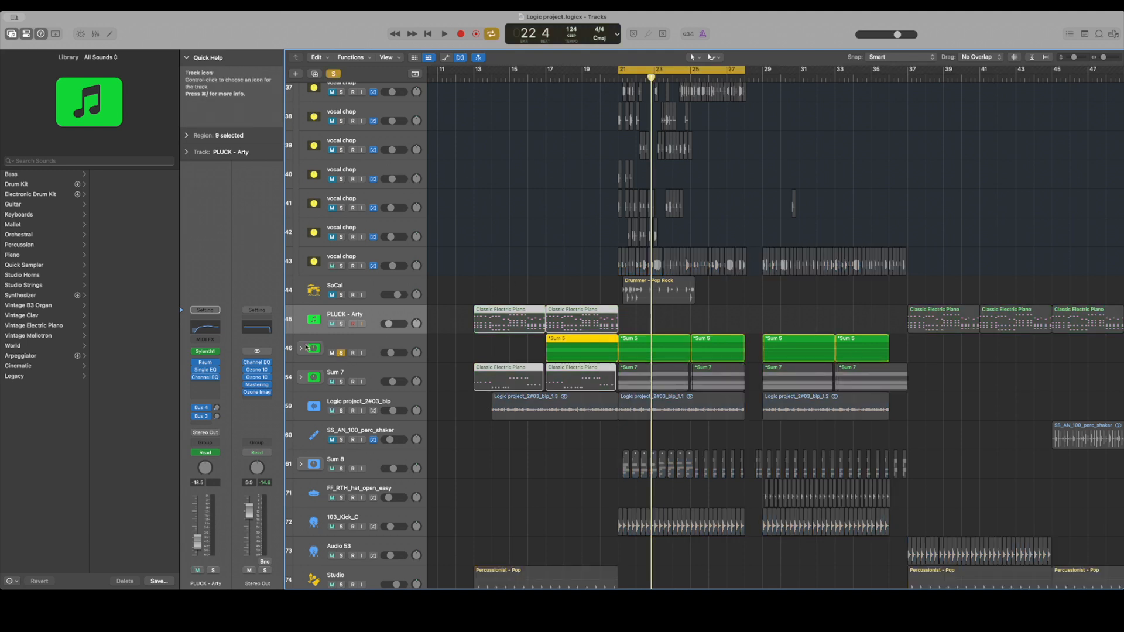
click(301, 348)
key(space)
scroll(560, 281, down, 1)
scroll(560, 281, down, 4)
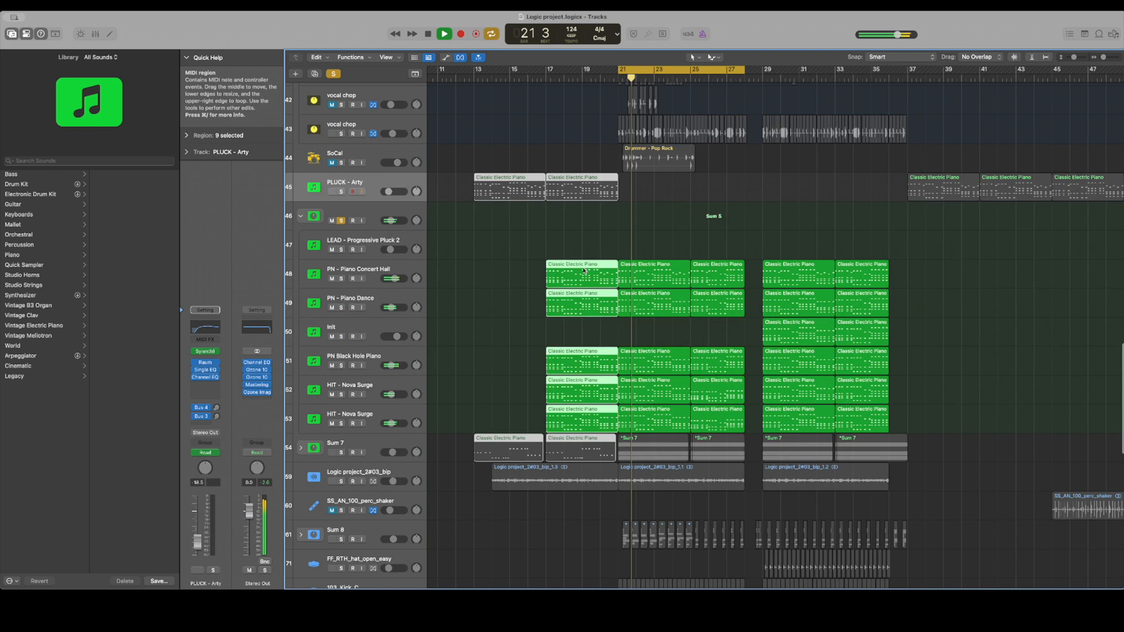
Stop playback and inspect the Serum 2 instrument on the PN - Piano Concert Hall track
click(1105, 57)
drag(1104, 58, 1106, 59)
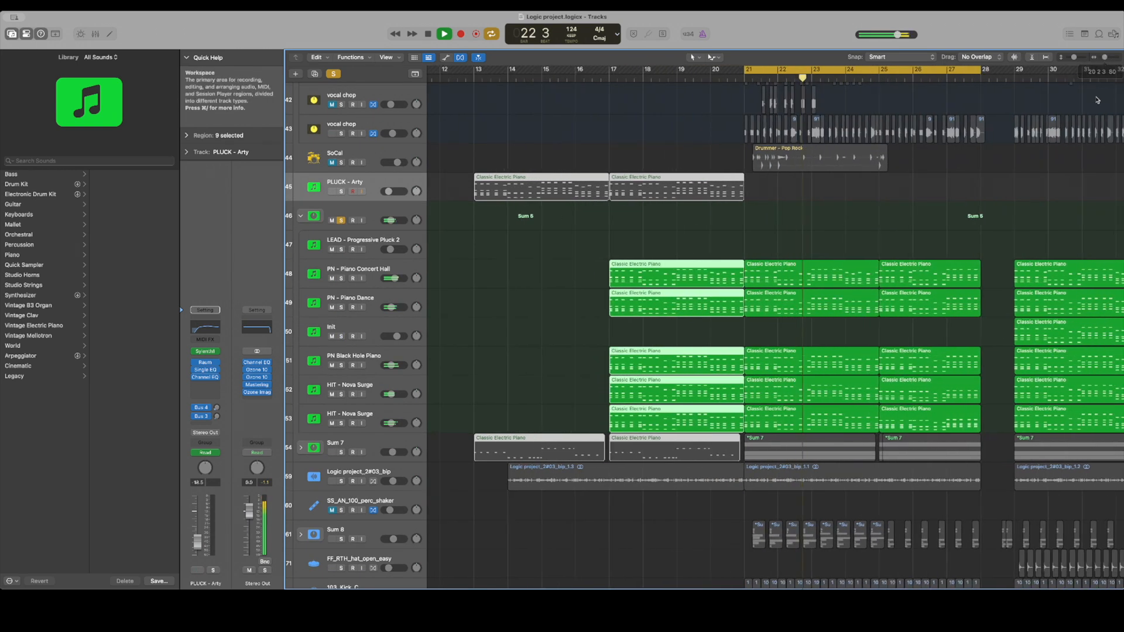
scroll(1095, 100, right, 5)
key(space)
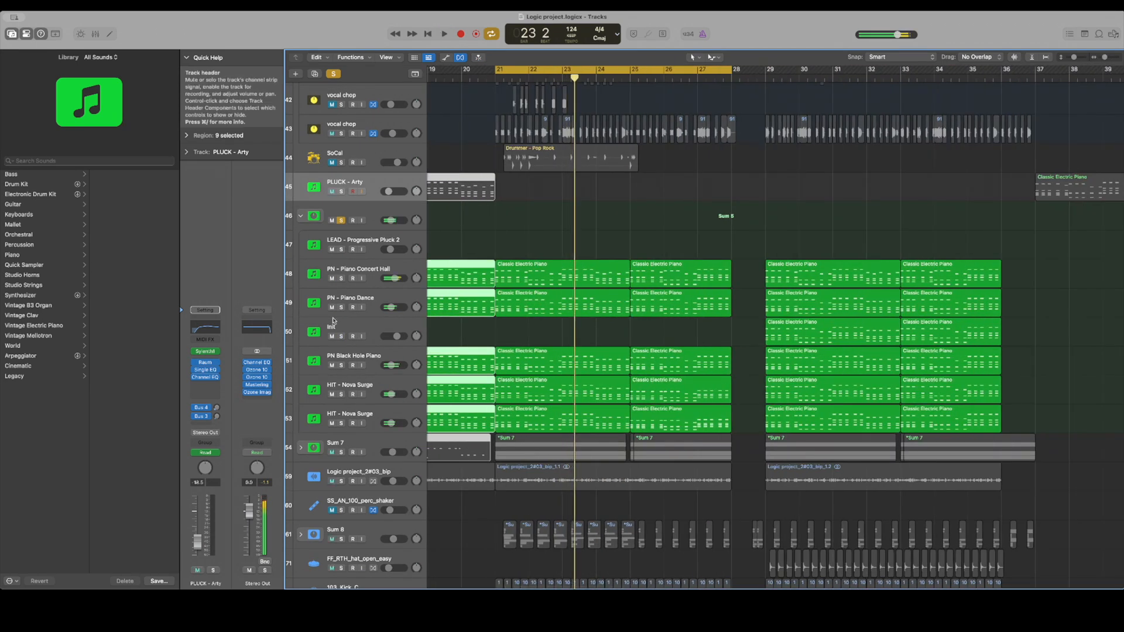
click(378, 270)
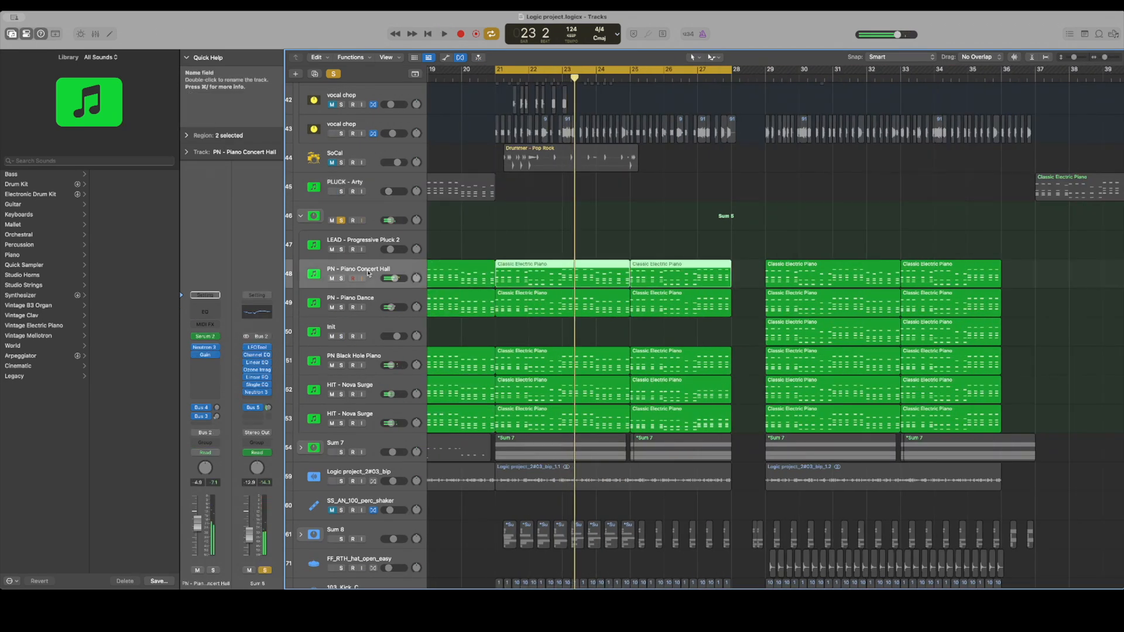
click(211, 339)
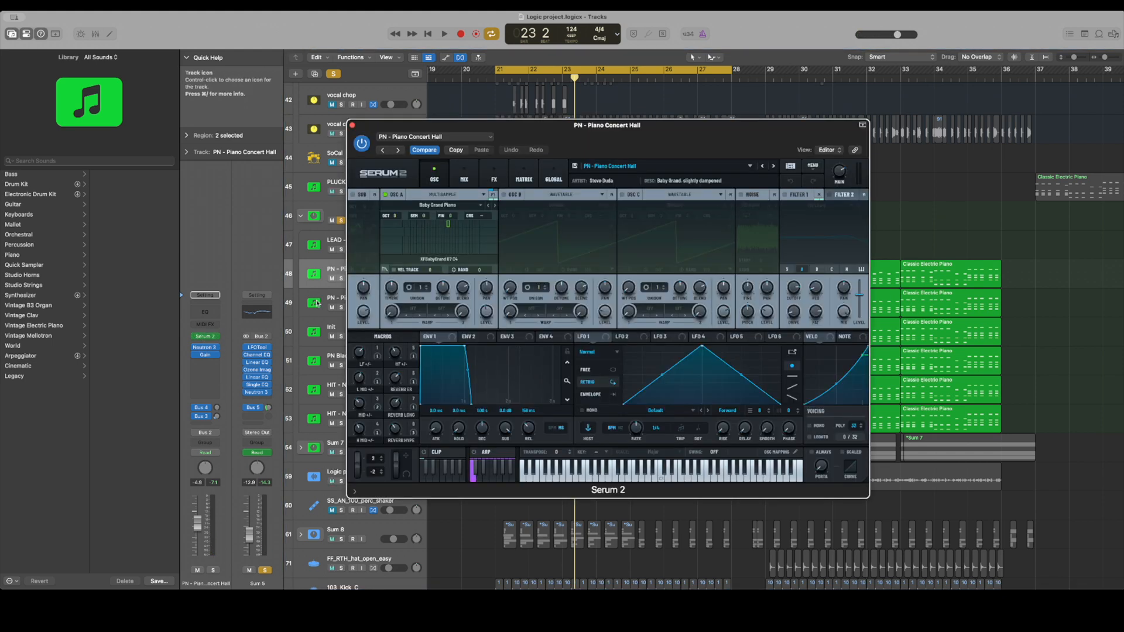
click(353, 125)
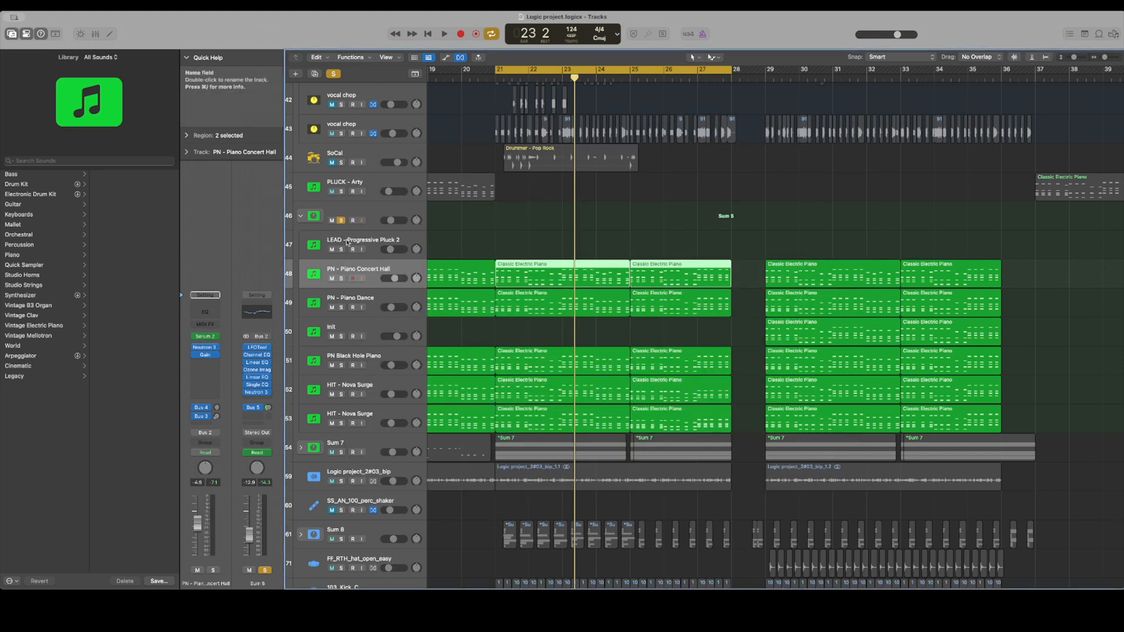
Inspect the Serum 2 instrument and Neutron 3 Equalizer on the PN - Piano Dance track, with the cycle playing for the equalizer
click(357, 309)
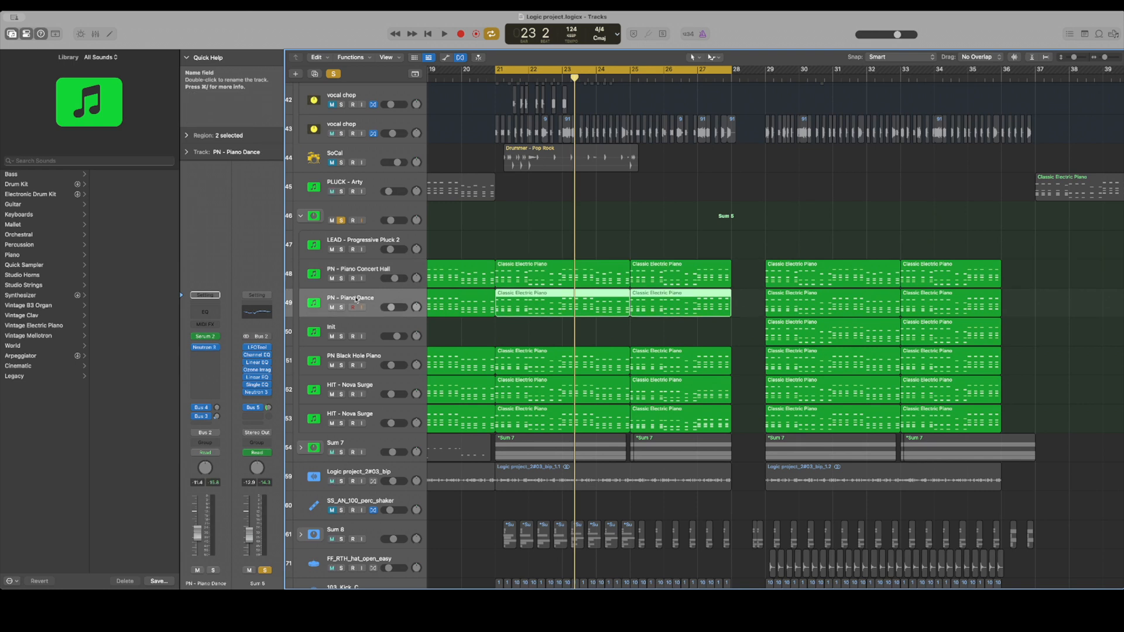
click(206, 336)
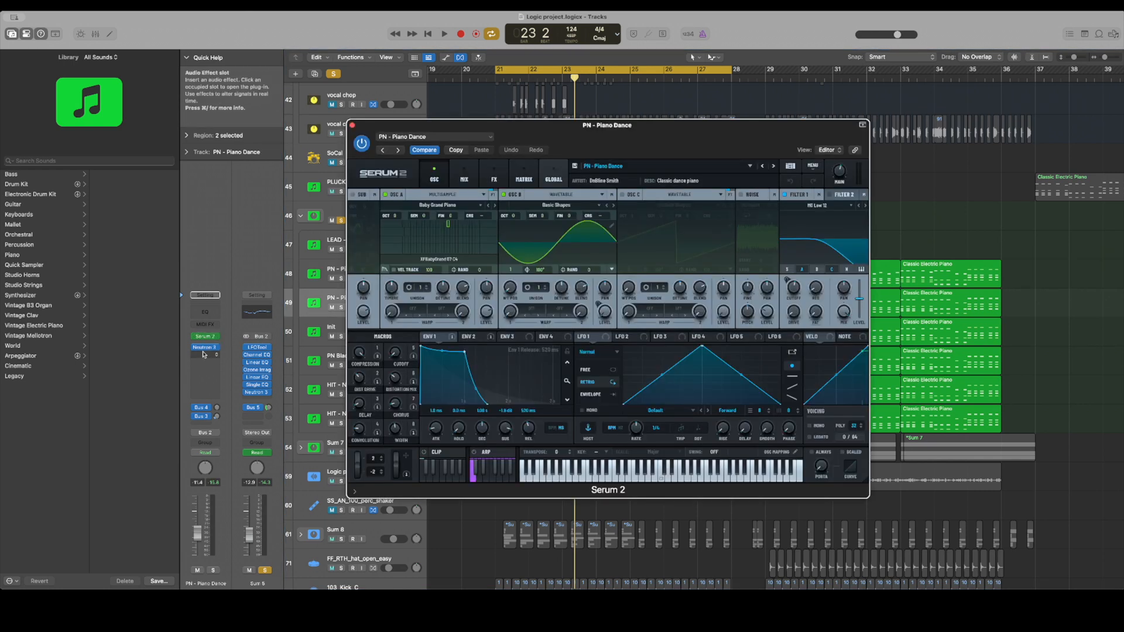
click(203, 349)
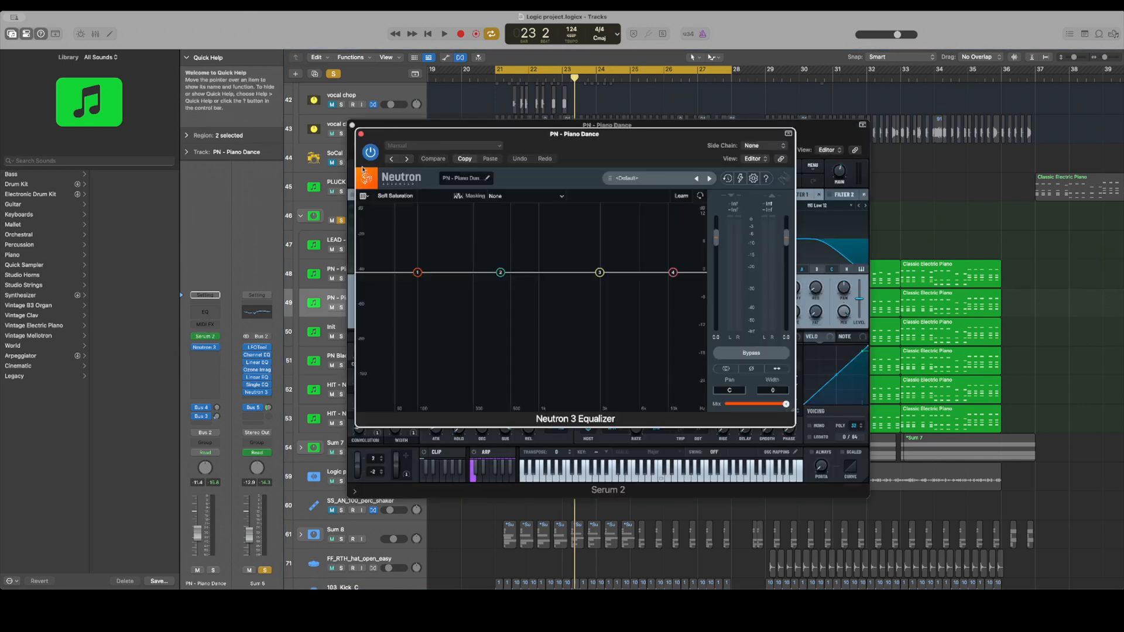
key(space)
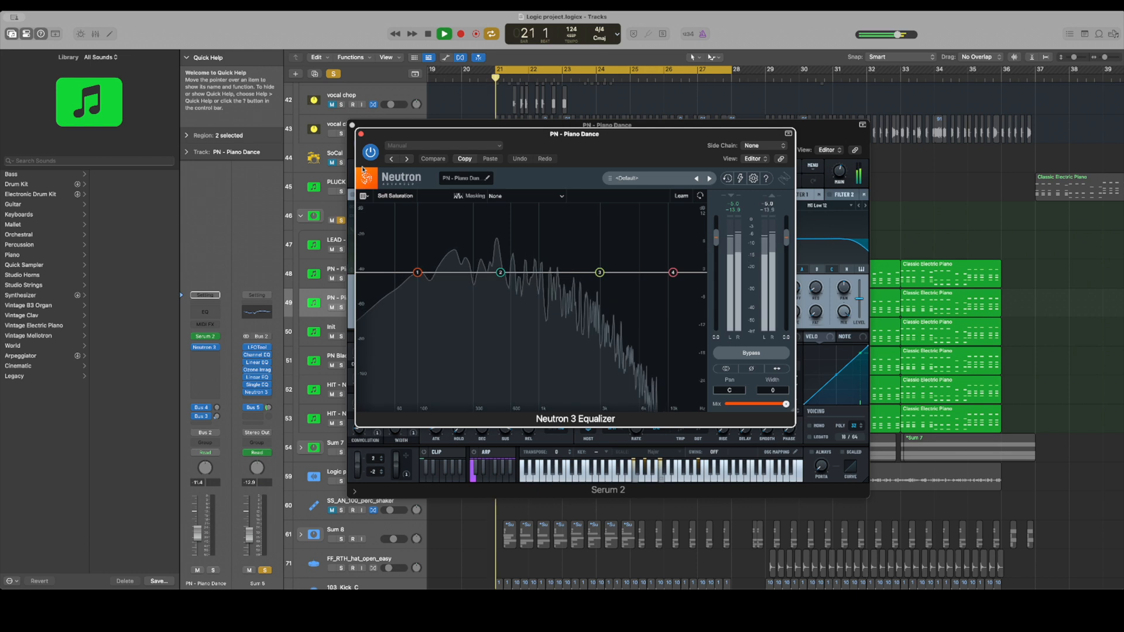
click(360, 134)
click(352, 125)
Inspect the Neutron 3 Equalizer on the PN - Piano Concert Hall track during playback
click(348, 270)
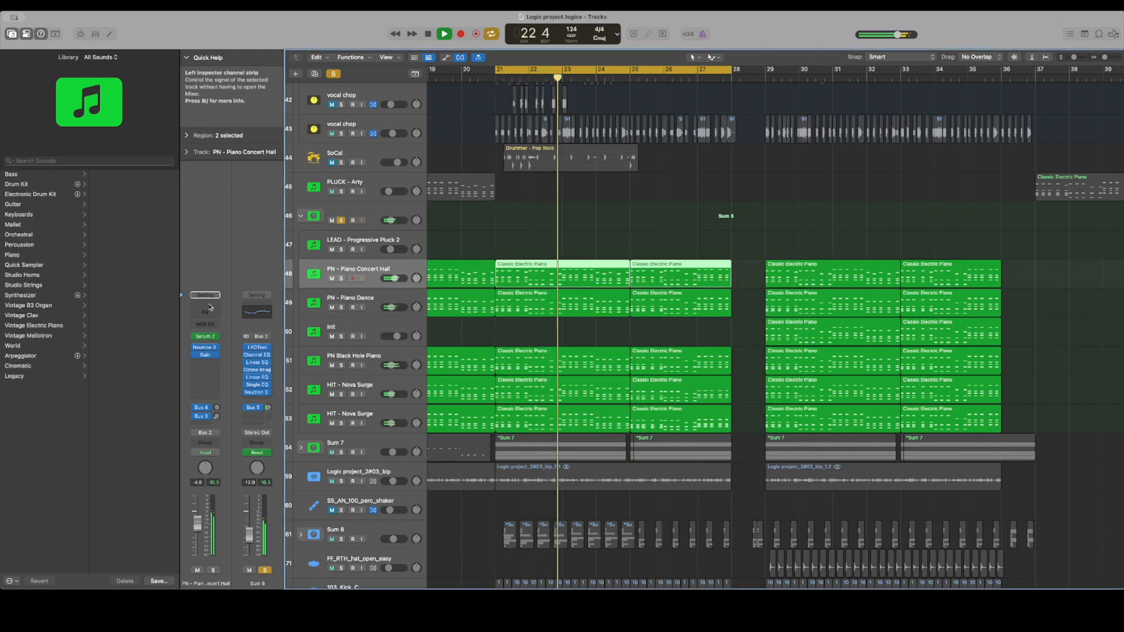
click(204, 349)
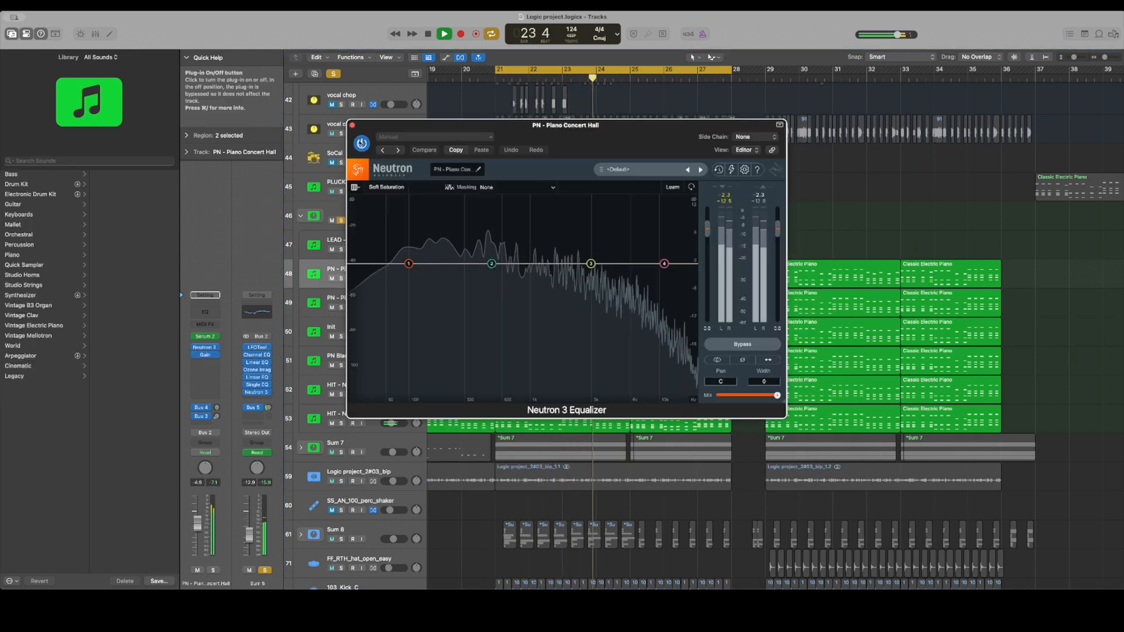
click(352, 125)
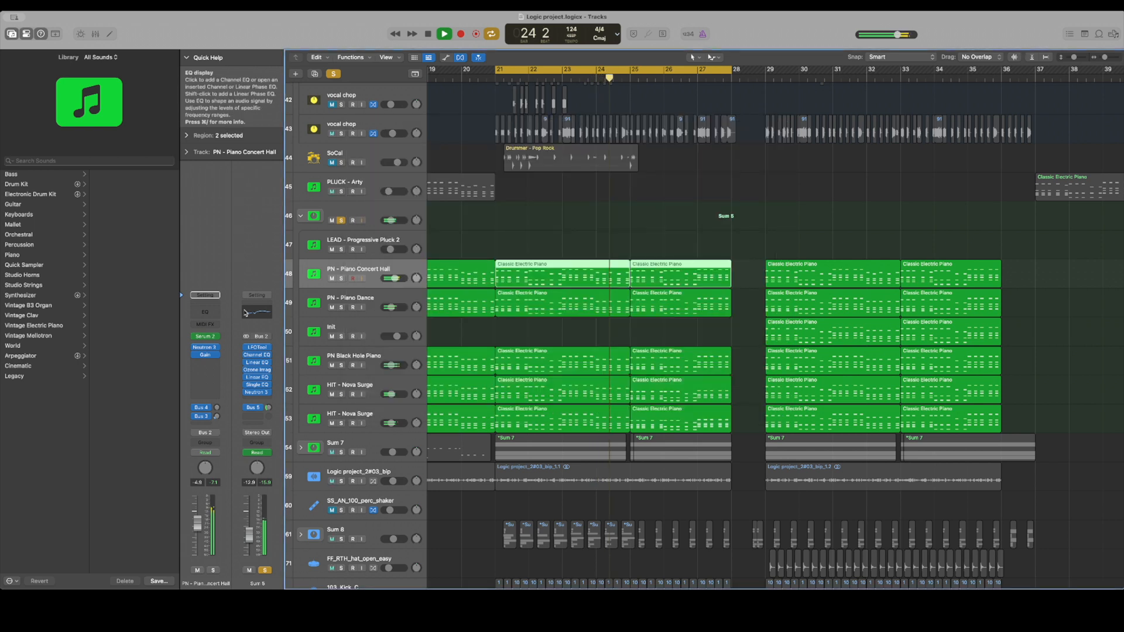
Solo PN - Piano Concert Hall and PN - Piano Dance, and compare them with the Concert Hall Gain effect's phase invert off and on
click(205, 355)
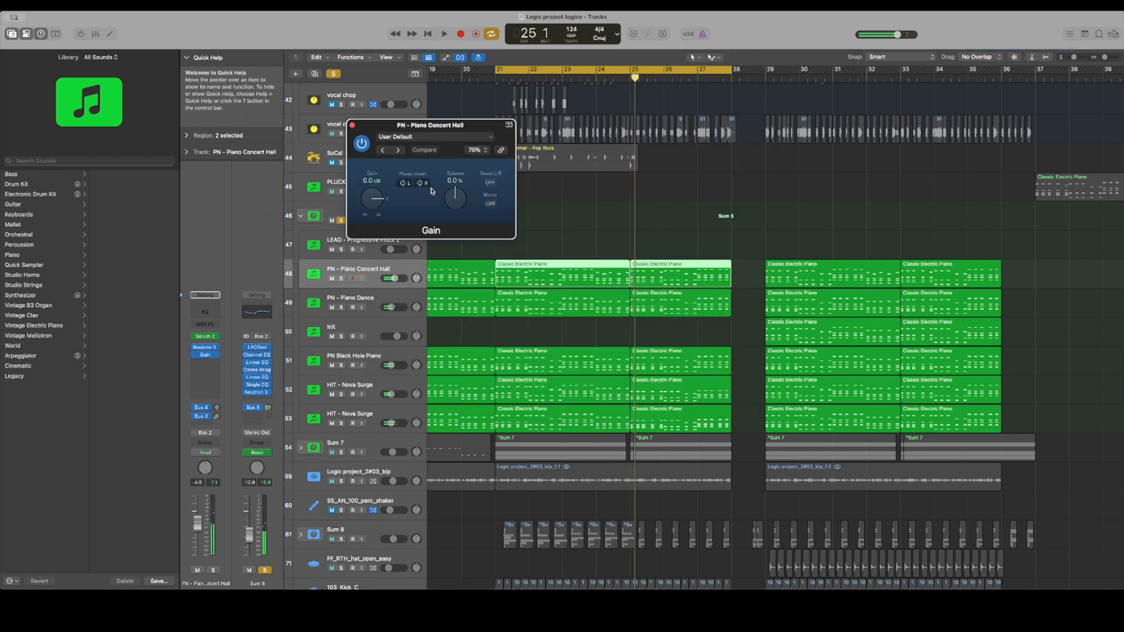
click(341, 279)
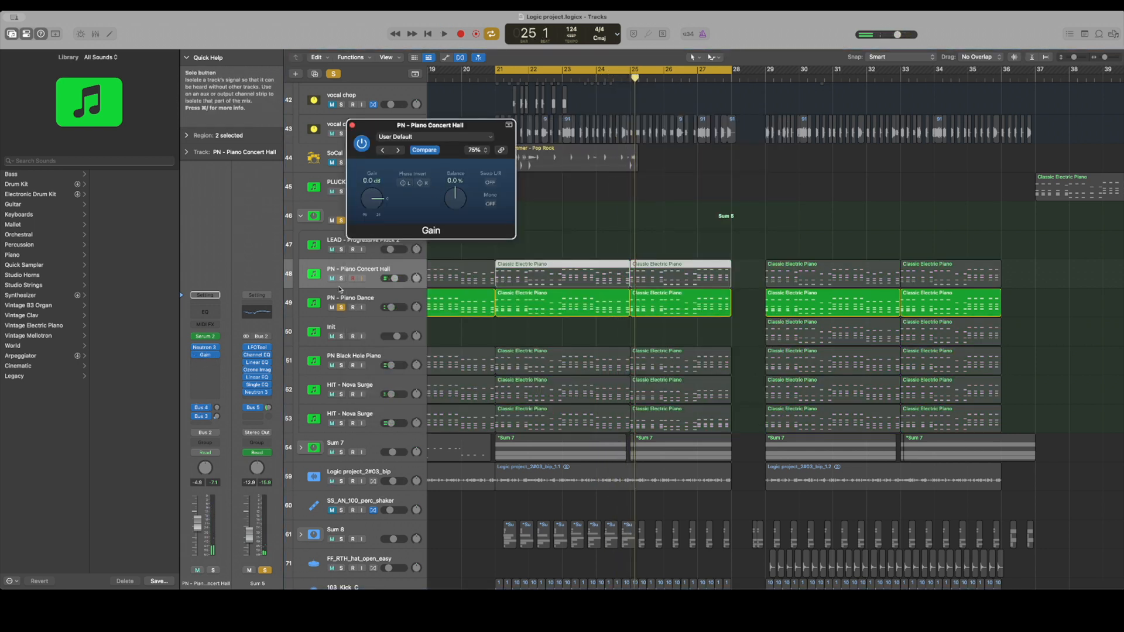
key(space)
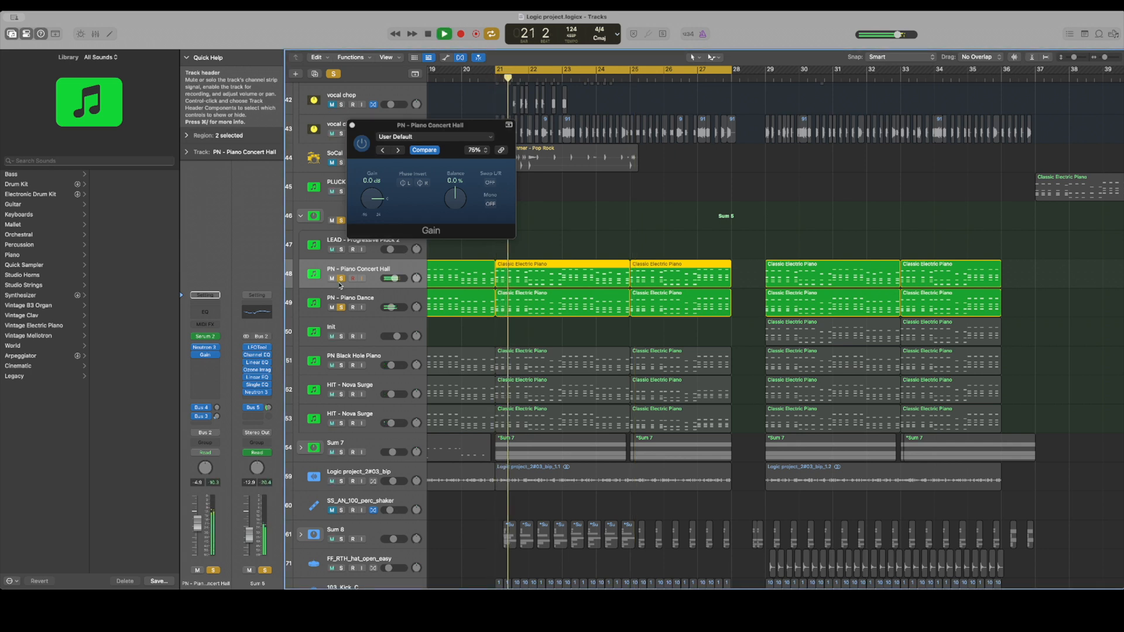
key(space)
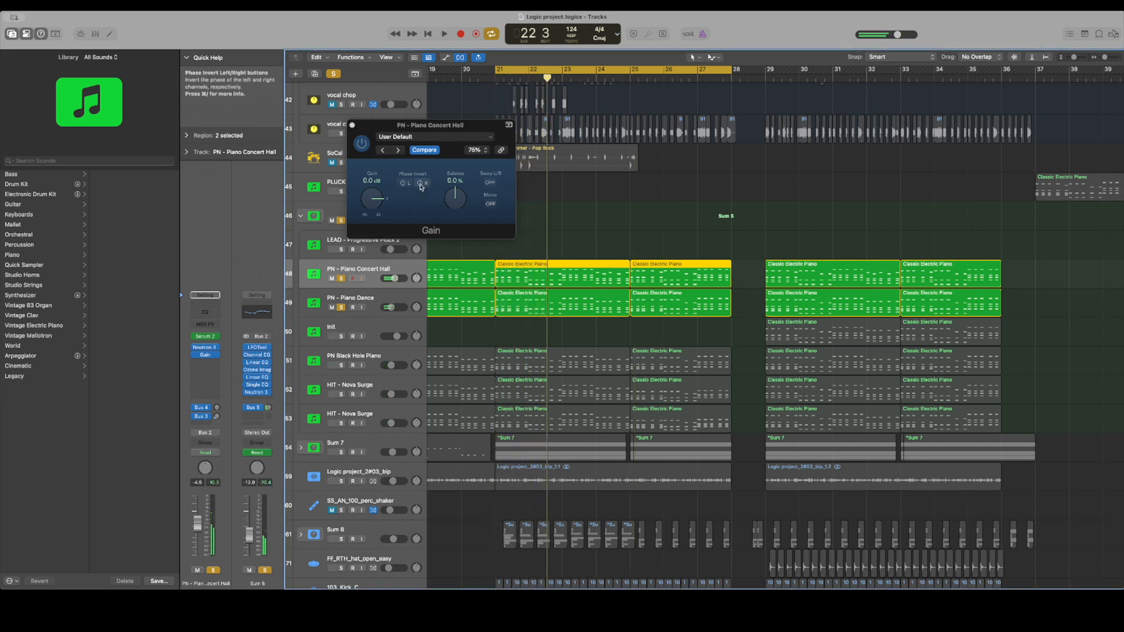
key(space)
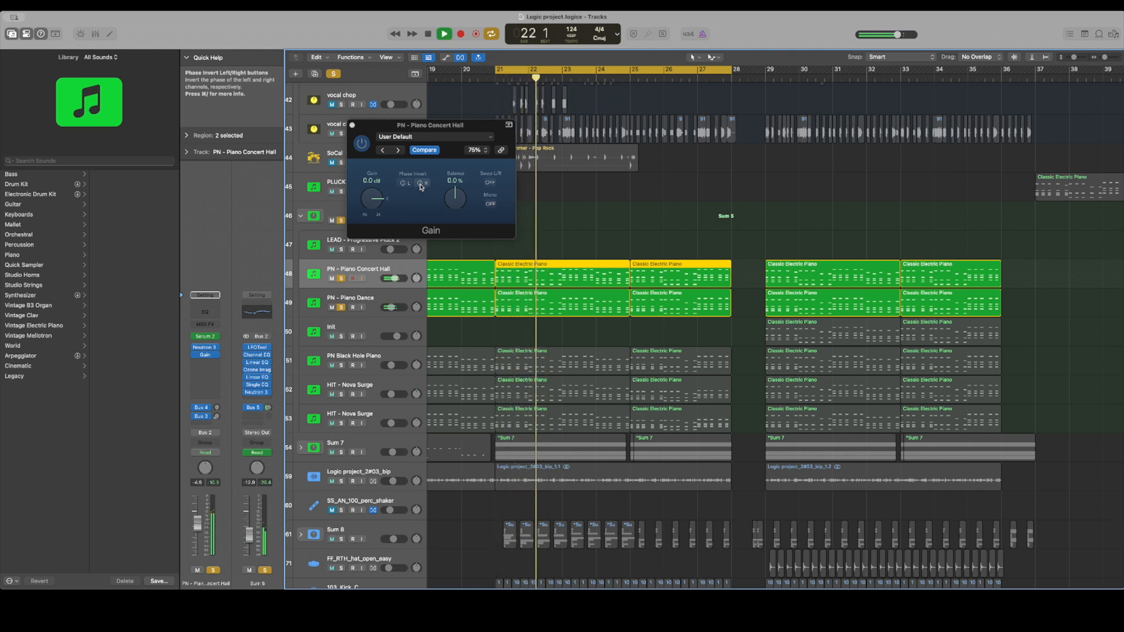
click(420, 184)
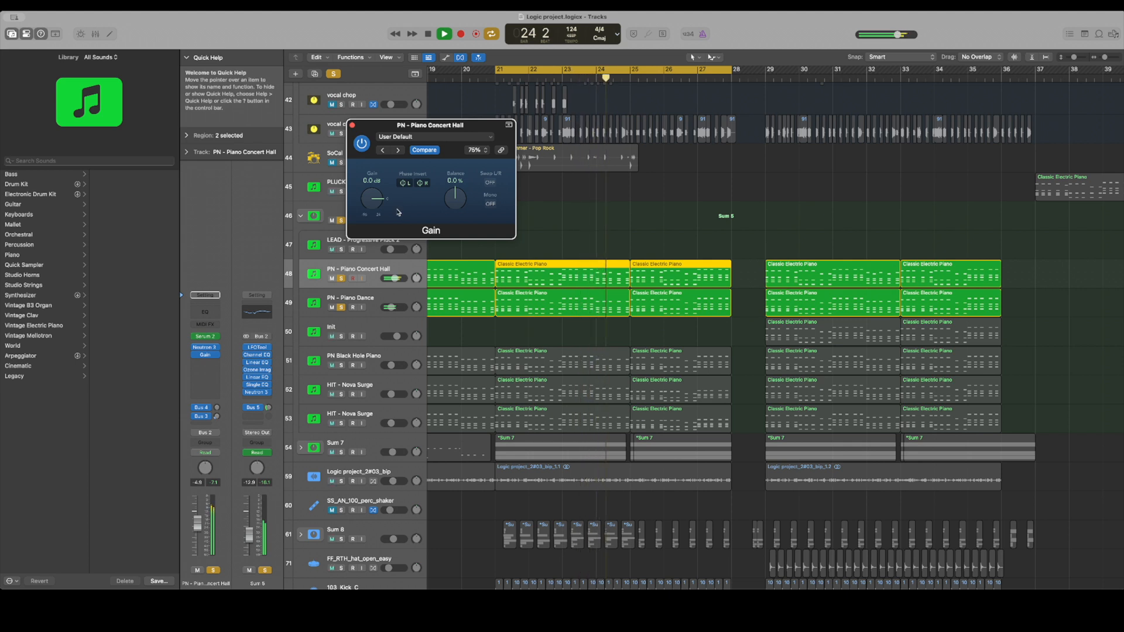
click(352, 124)
Add PN Black Hole Piano and the HIT - Nova Surge on track 52 to the soloed pianos while playing the cycle
scroll(358, 293, down, 3)
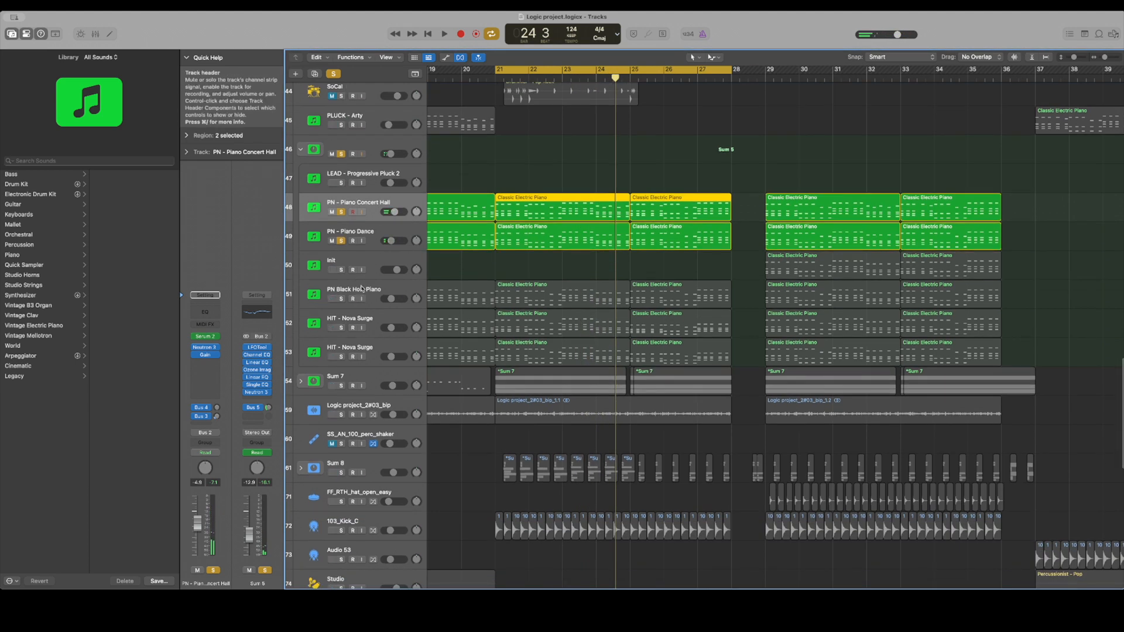
click(342, 299)
key(space)
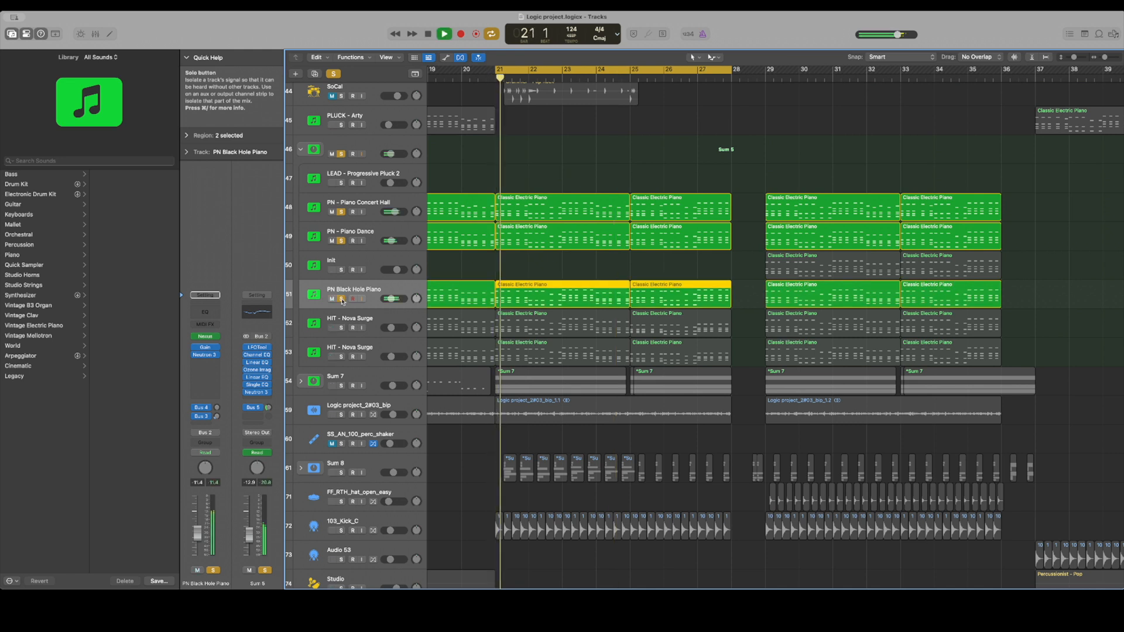
click(341, 328)
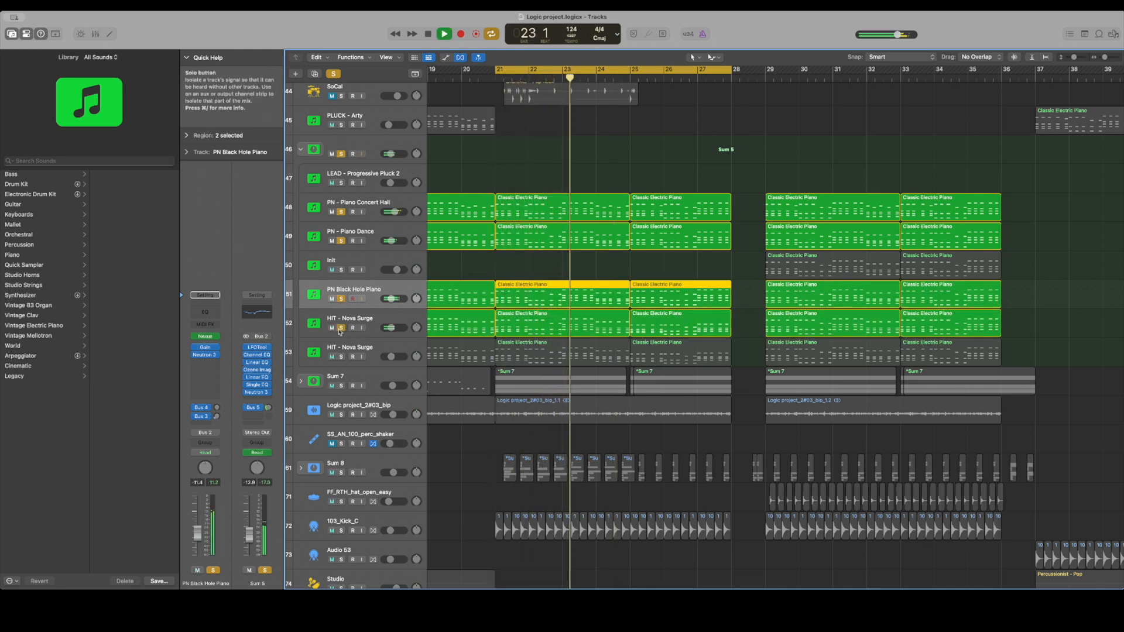
Unsolo the three piano tracks and inspect the Serum 2 instrument on the HIT - Nova Surge track 52
drag(341, 299, 334, 212)
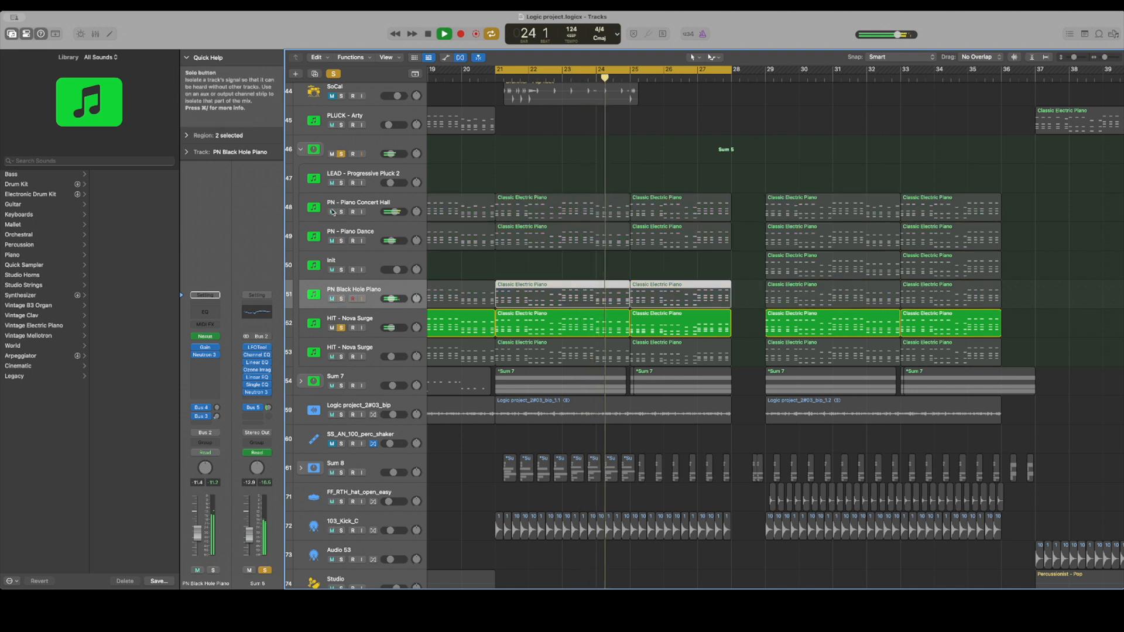
click(381, 319)
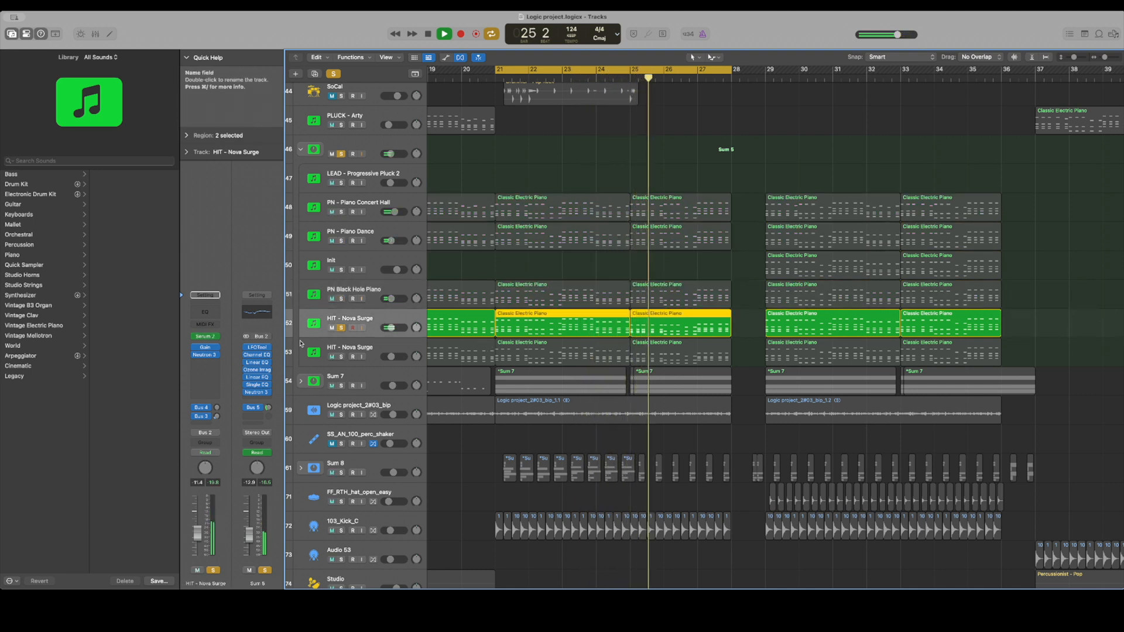
click(208, 338)
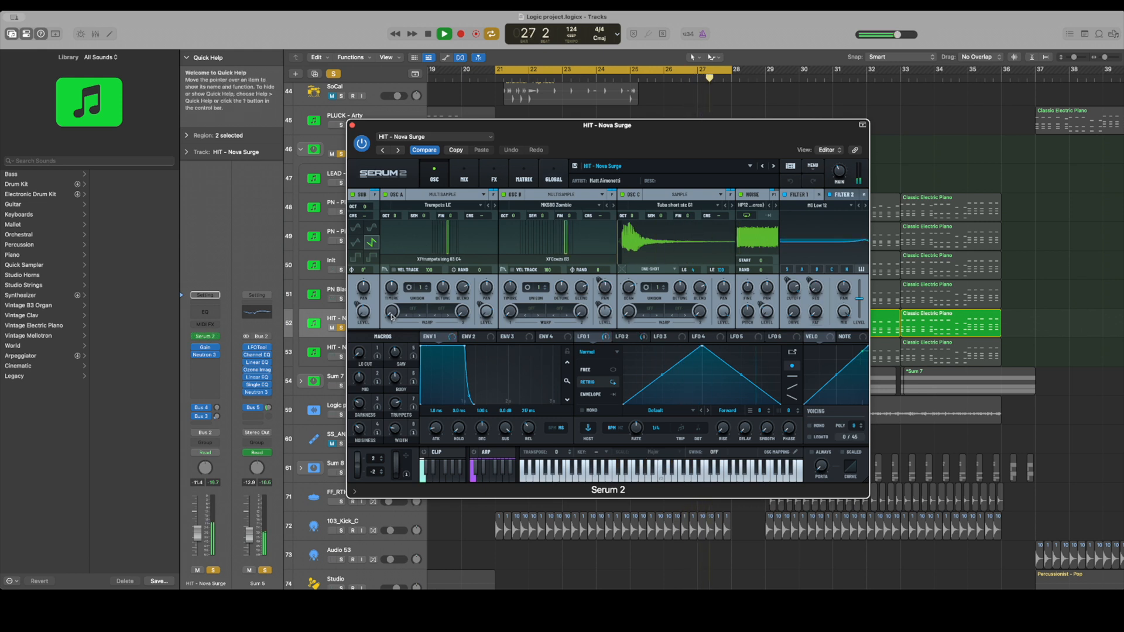
click(353, 126)
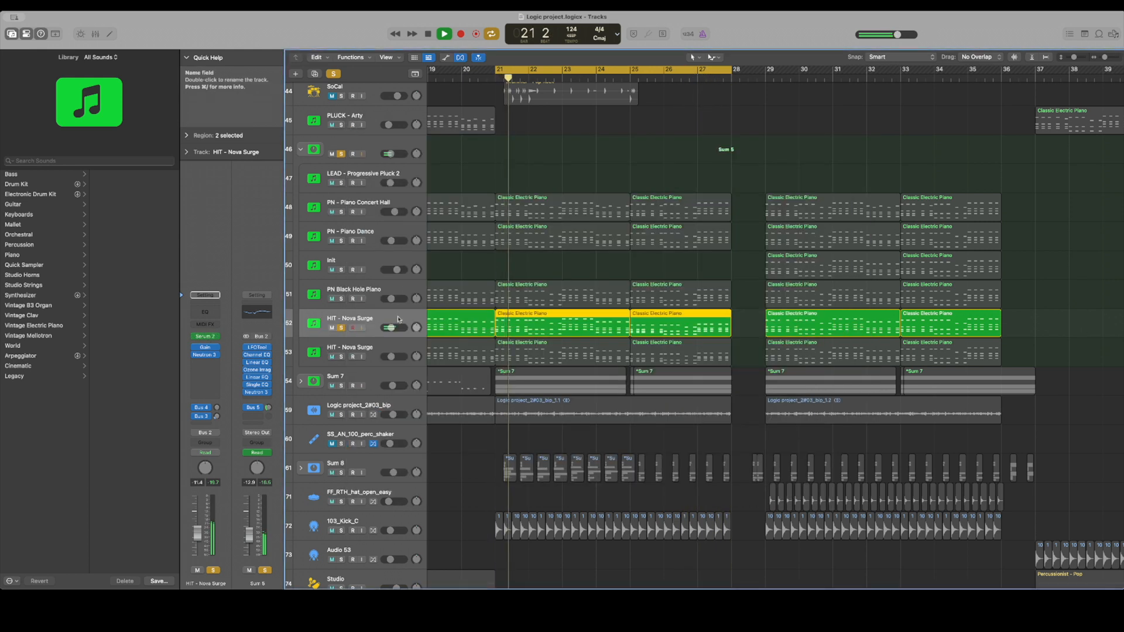
Switch the solo to the HIT - Nova Surge on track 53 and inspect its Kontakt 7 instrument
click(341, 356)
click(341, 328)
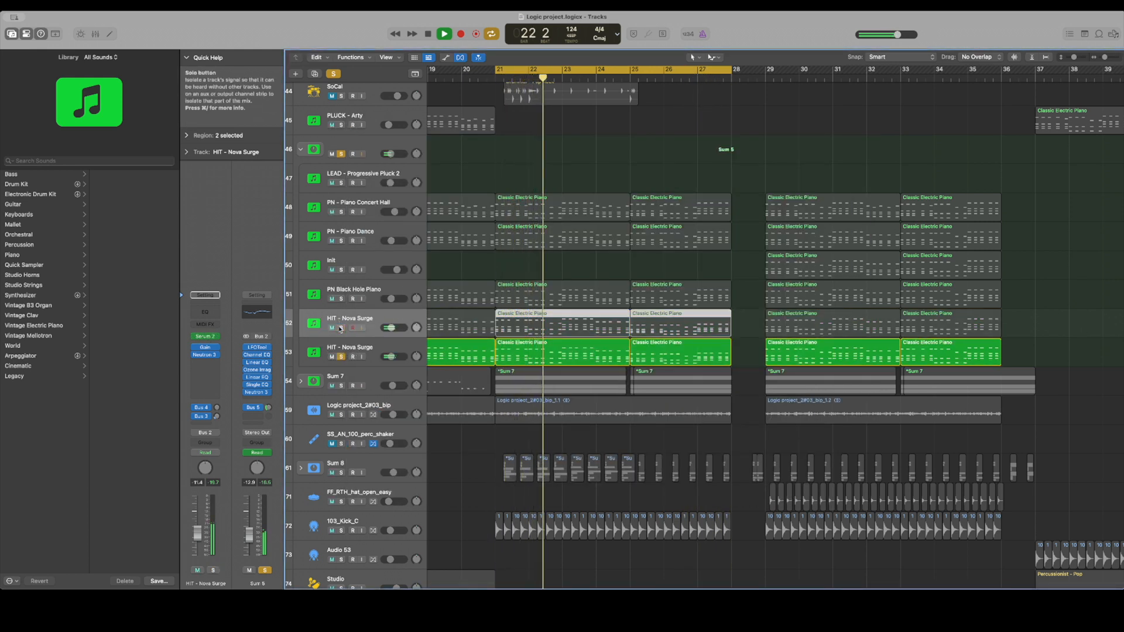
click(342, 349)
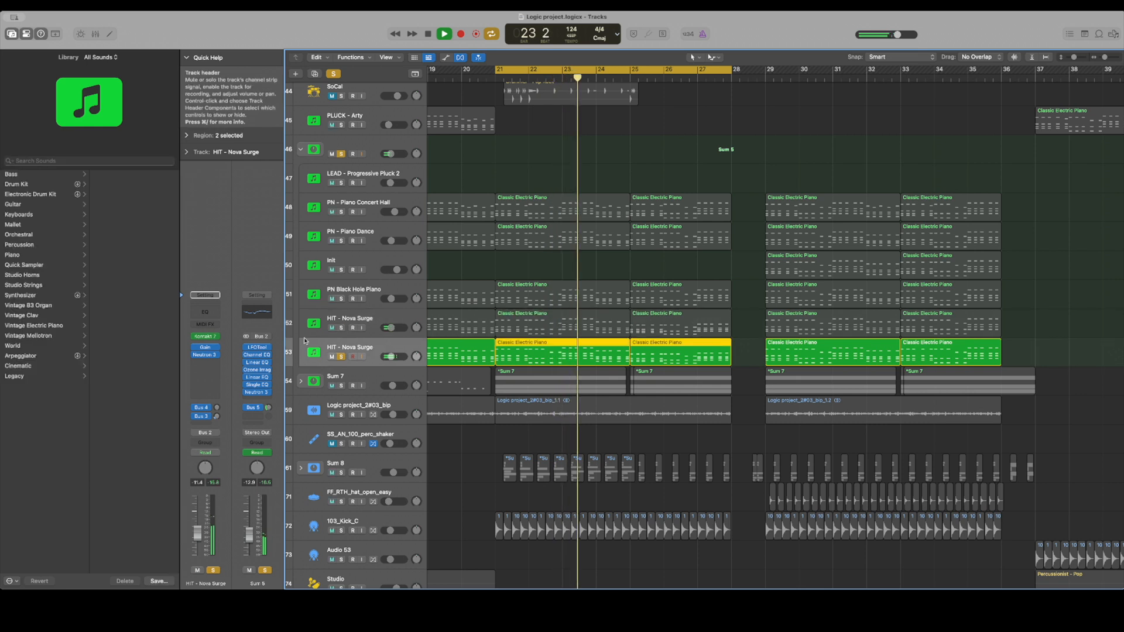
click(205, 342)
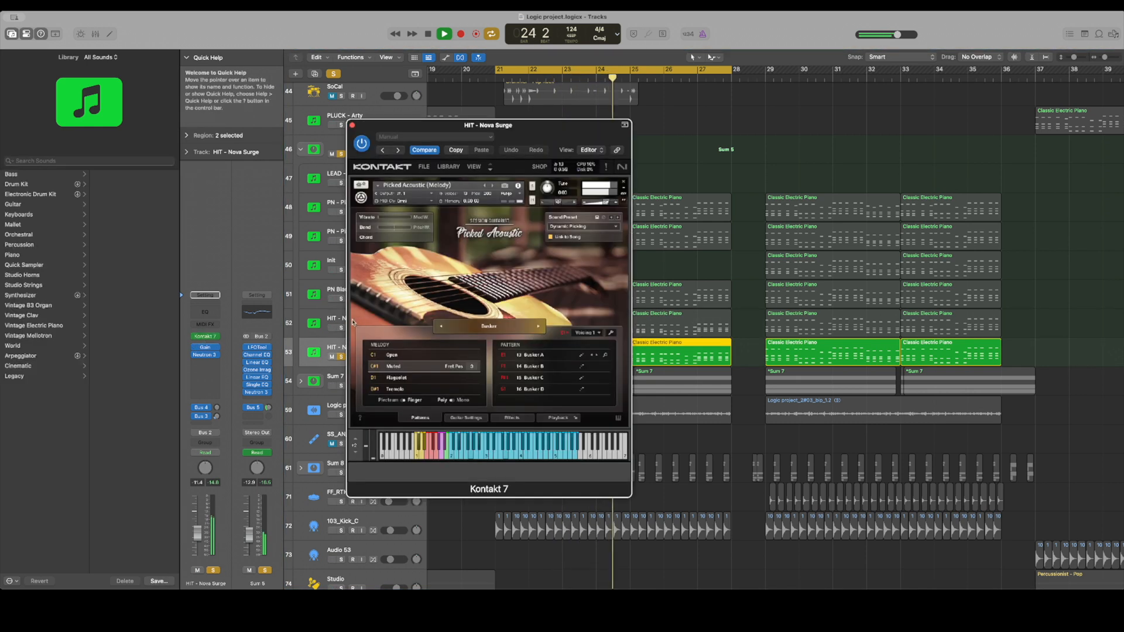
click(352, 125)
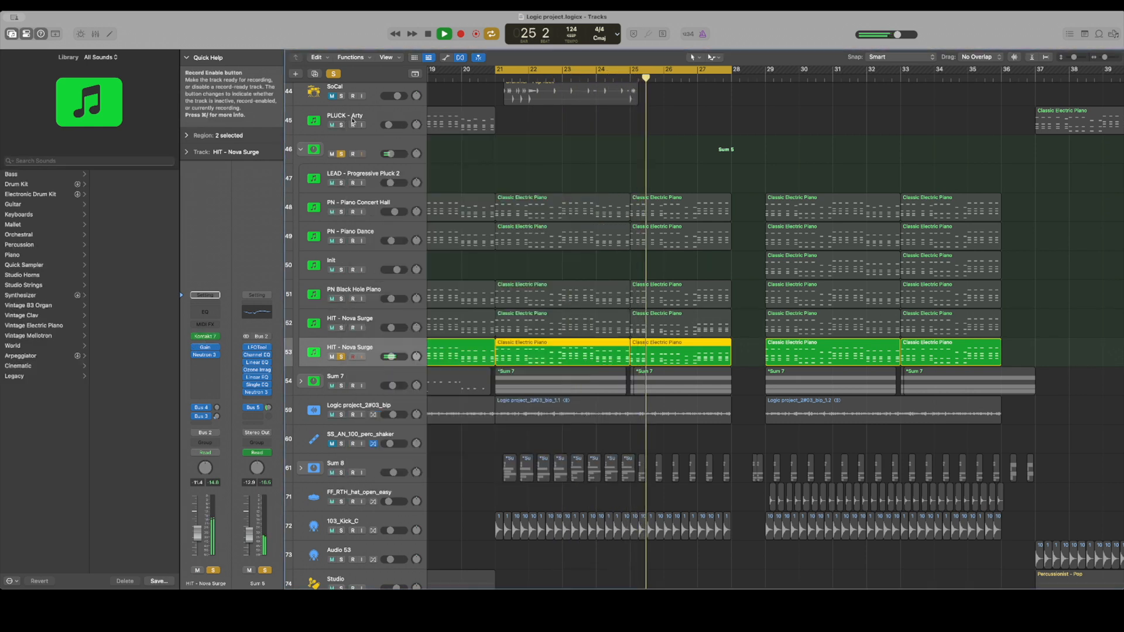
Clear all solos and solo the Sum 5 stack to hear all its layers together
click(333, 74)
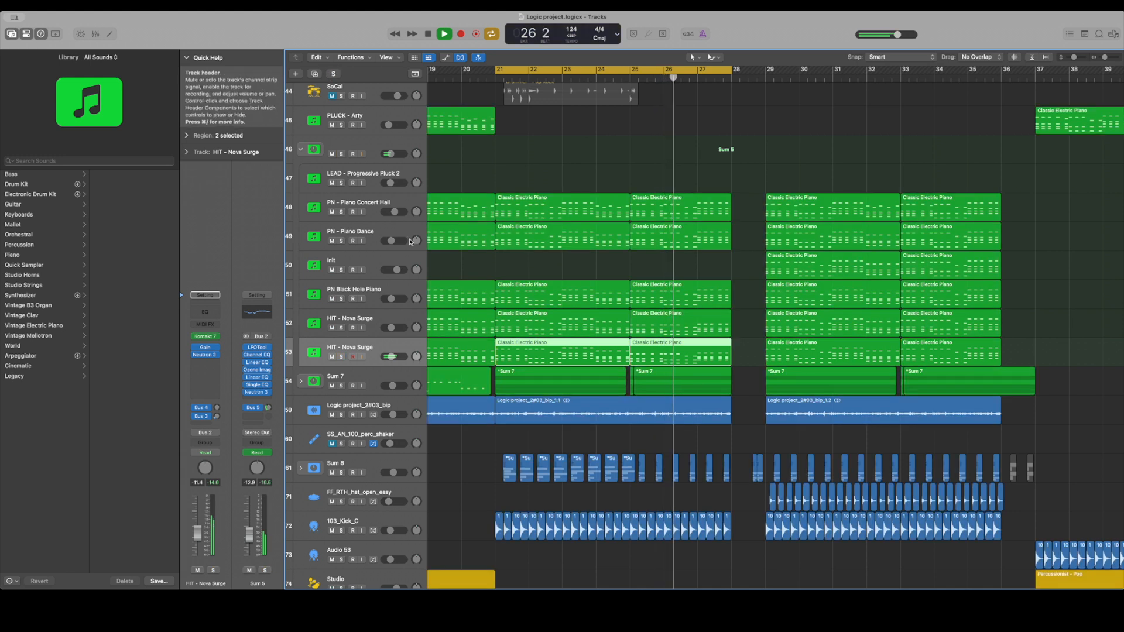
click(340, 154)
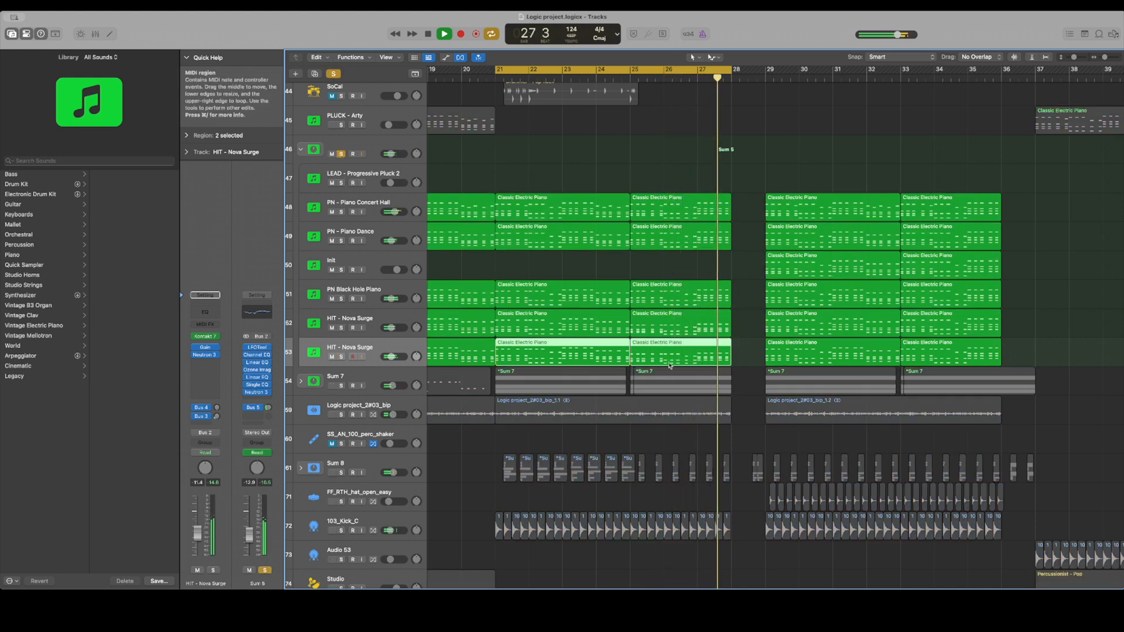
Switch the solo from Sum 5 to the Sum 7 stack with playback stopped, and expand Sum 7 to show its bass tracks
key(space)
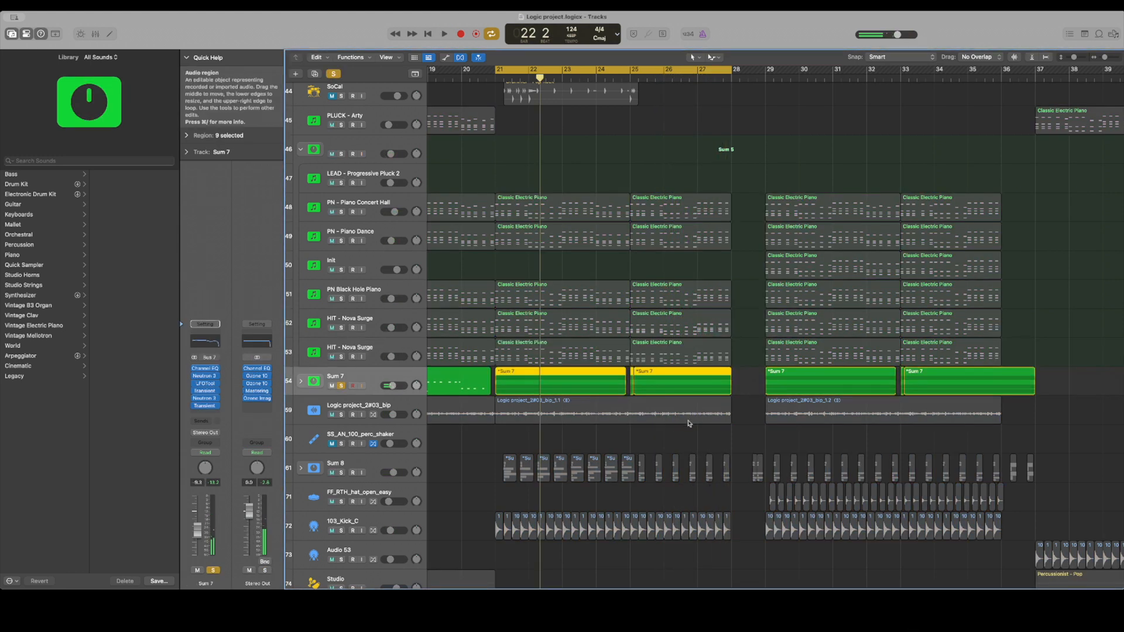
click(300, 381)
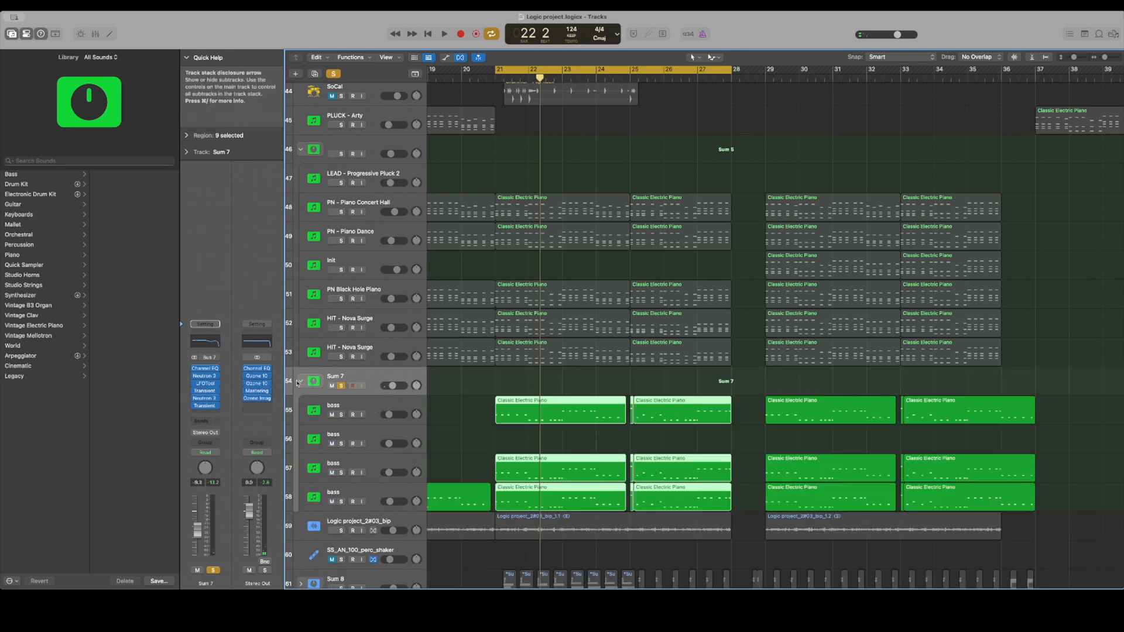
click(361, 167)
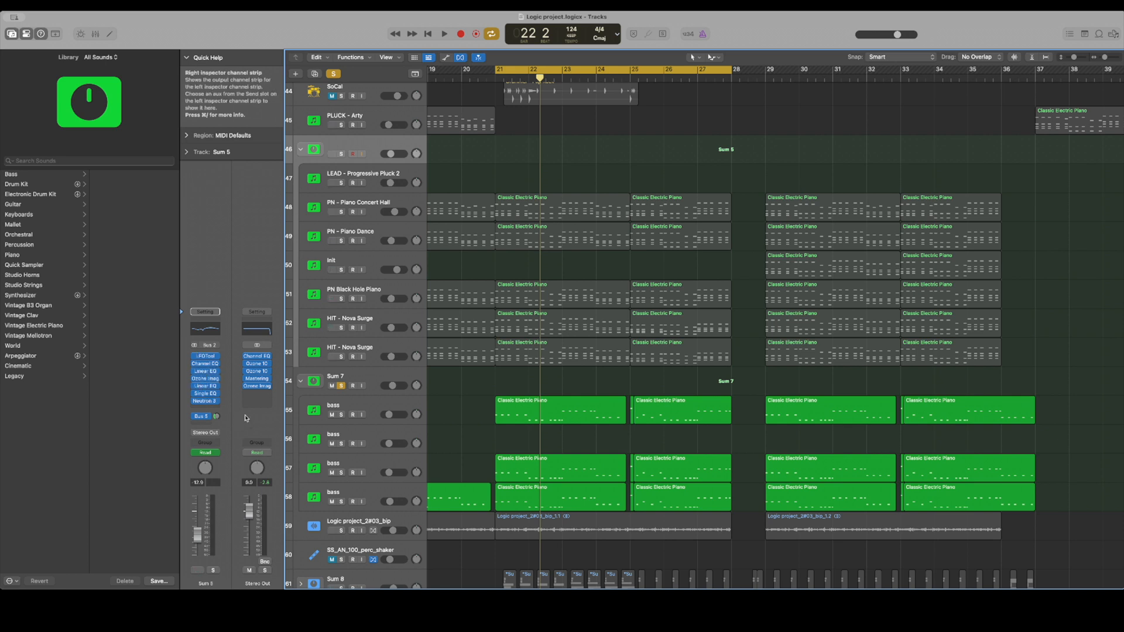
click(371, 388)
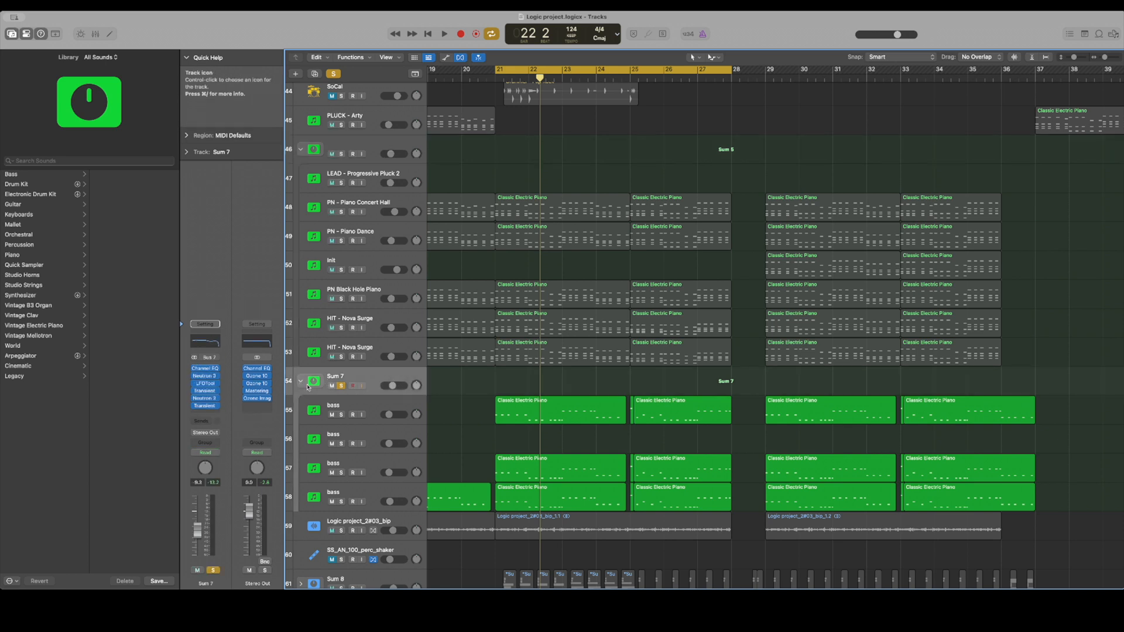
Select the bass tracks 55, 56 and 57 in Sum 7 one after another to view their channel strips
click(345, 407)
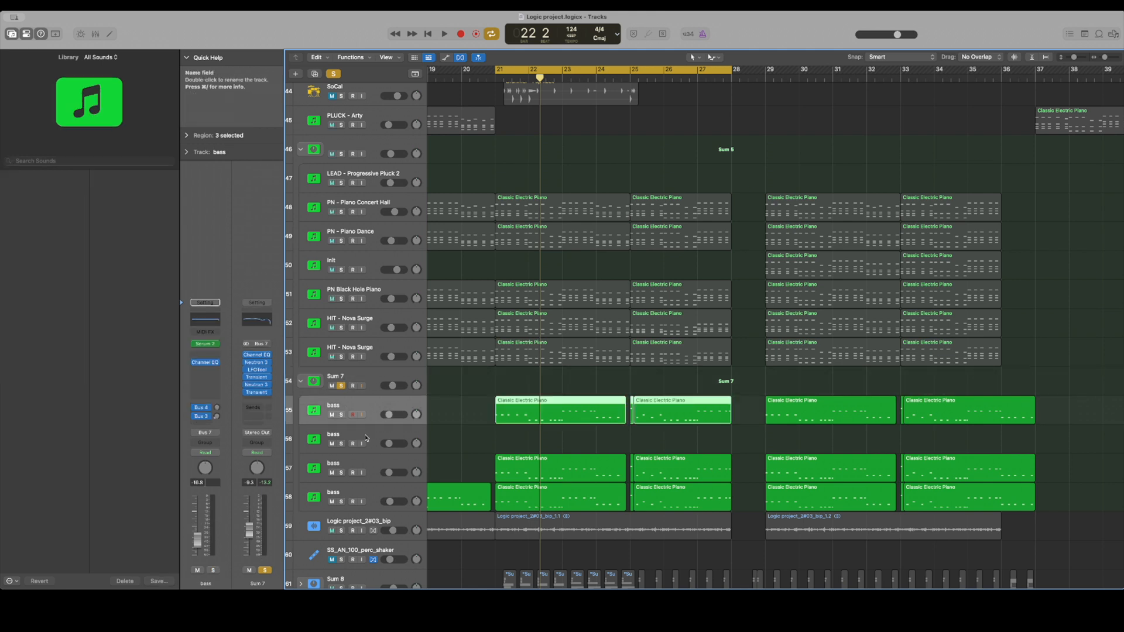
click(366, 439)
click(367, 469)
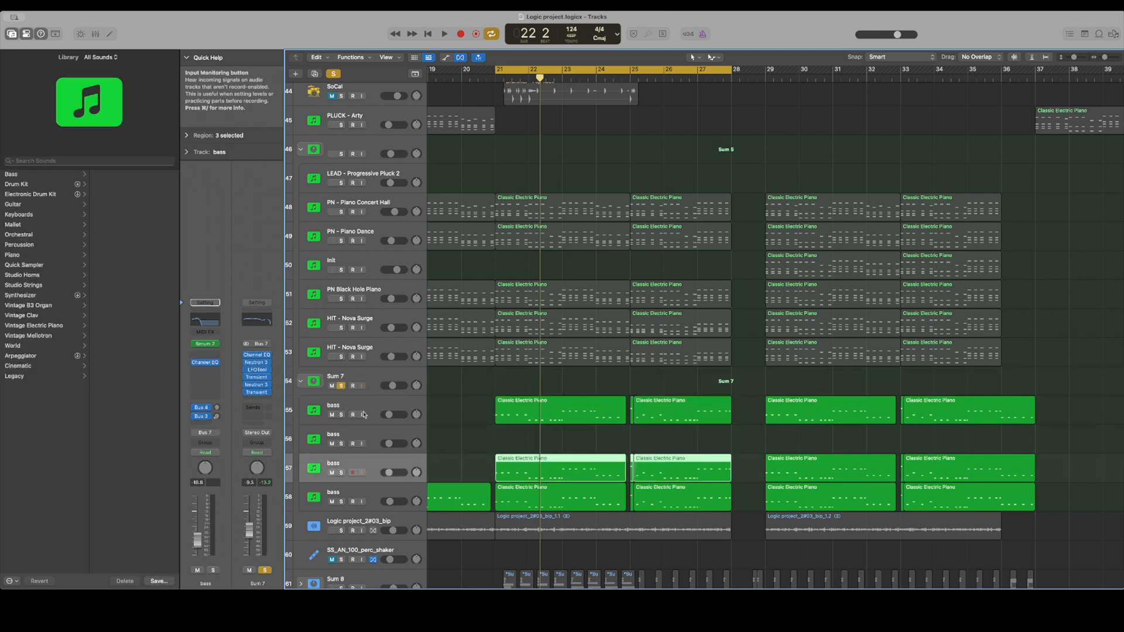
Audition the bass tracks 55 to 58 in solo one after another during playback, ending with playback stopped and all solos cleared
click(343, 415)
key(space)
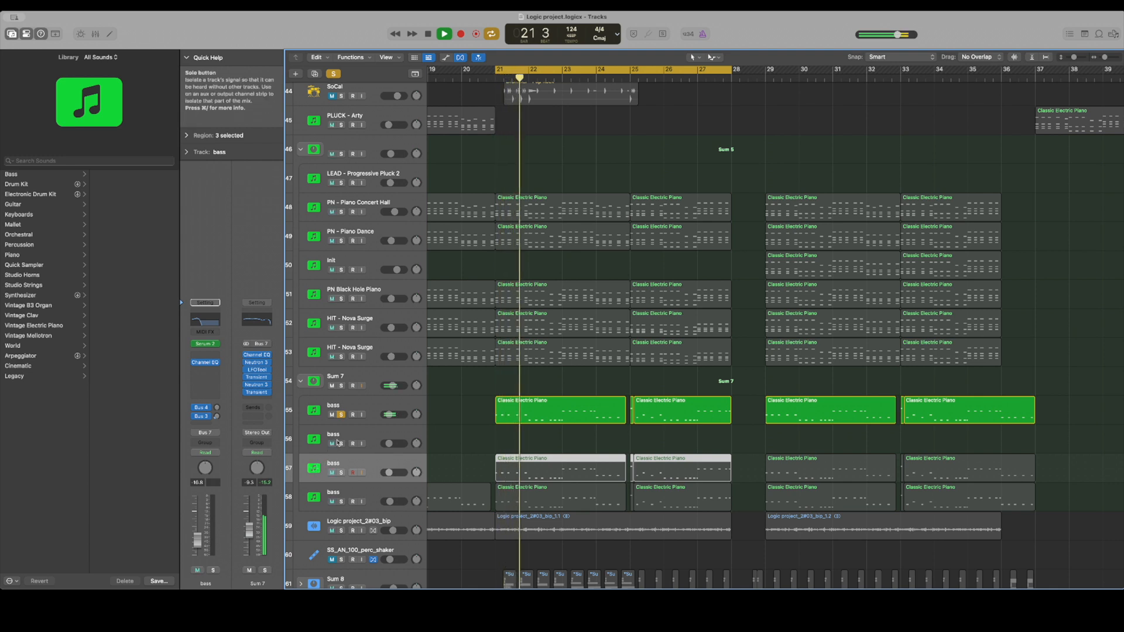
click(340, 445)
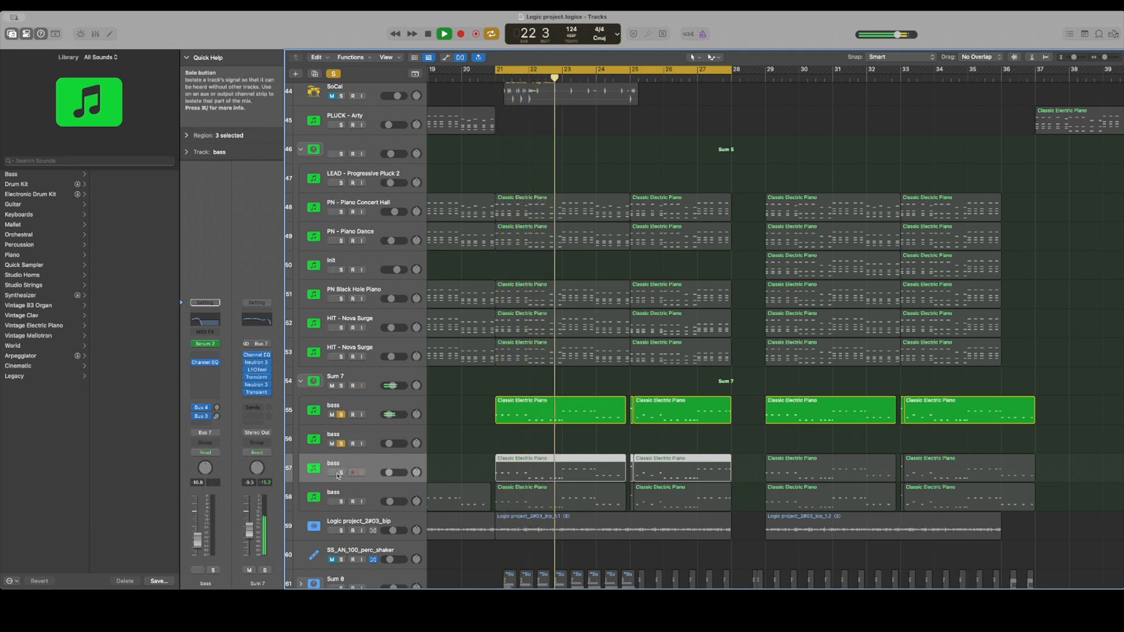
click(341, 473)
click(341, 414)
click(341, 444)
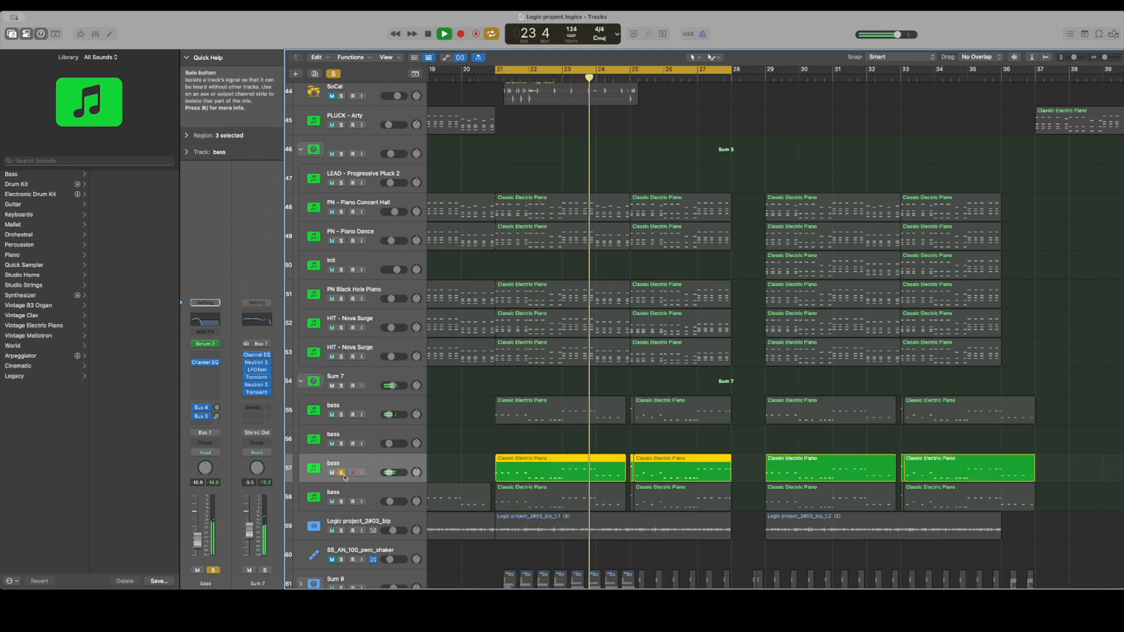
click(341, 502)
click(341, 473)
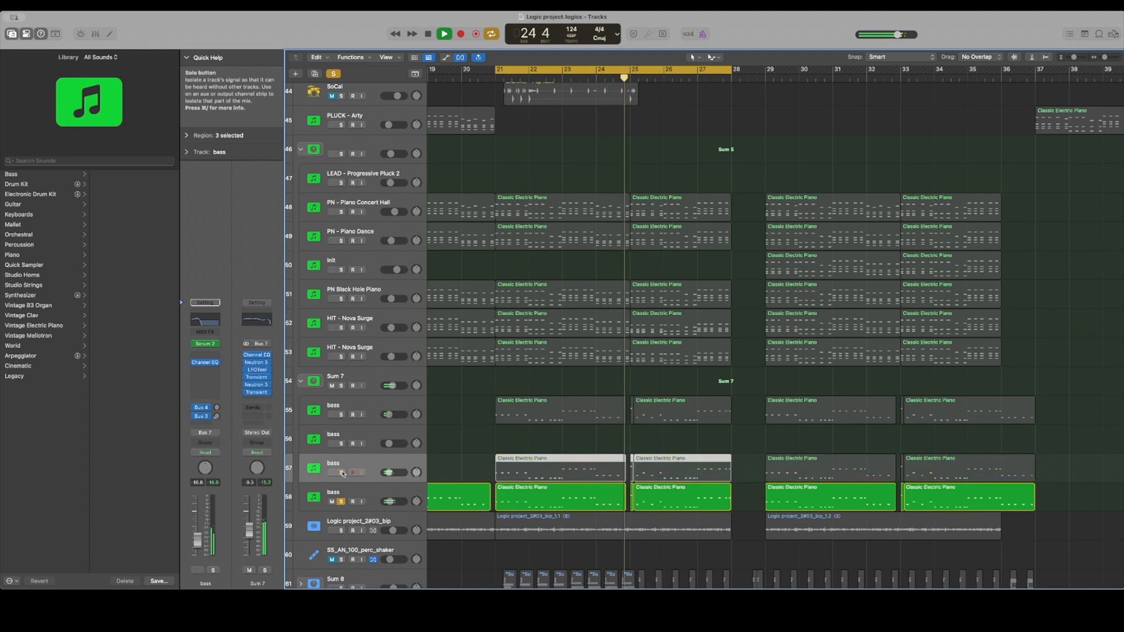
key(space)
click(342, 502)
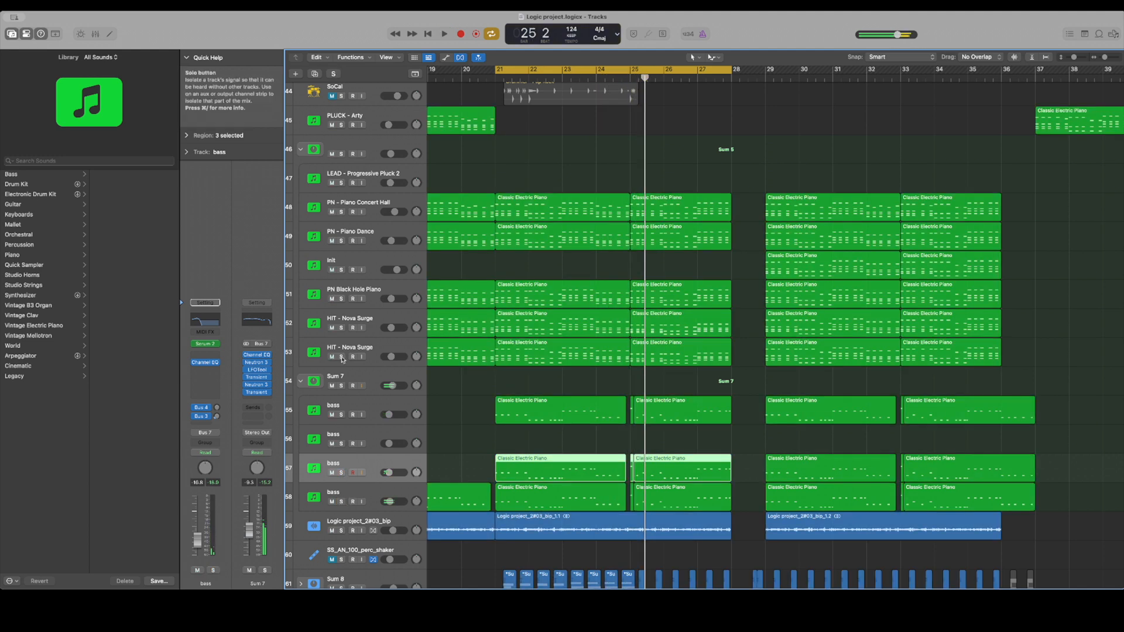
Open the Channel EQ and first Neutron 3 Compressor of the Sum 7 stack and play Sum 7 in solo
click(353, 387)
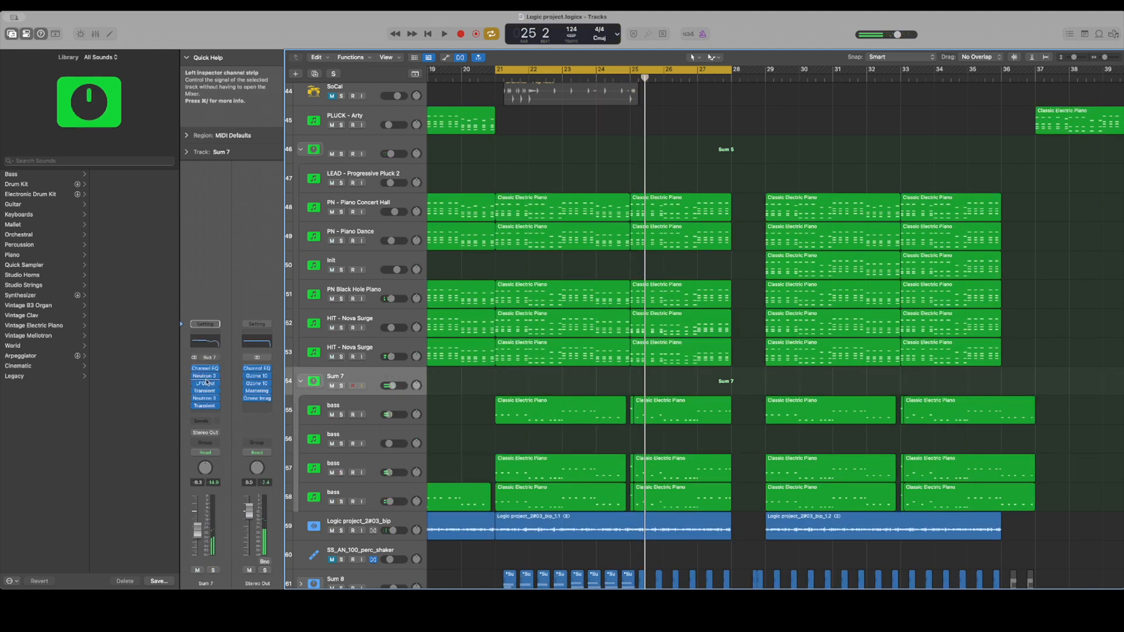
click(206, 369)
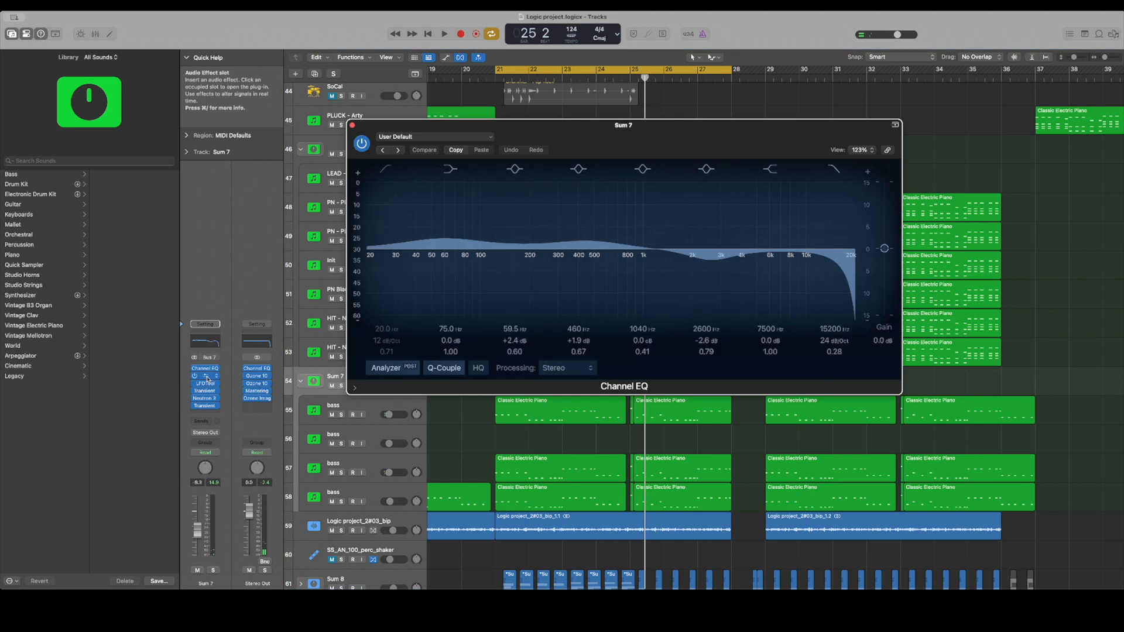
click(206, 377)
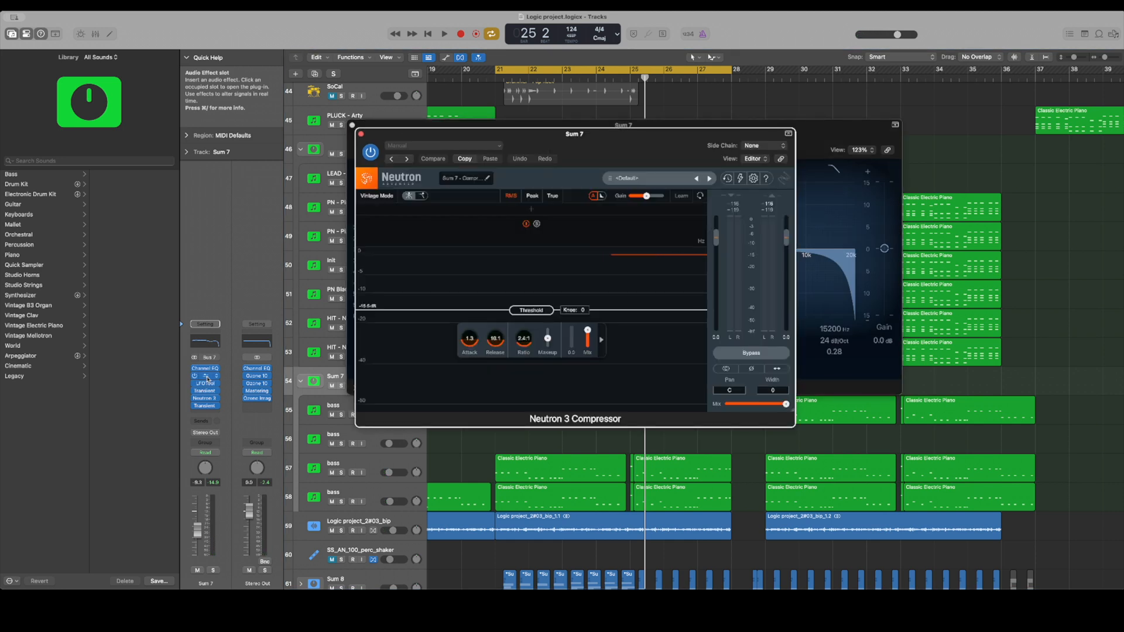
key(space)
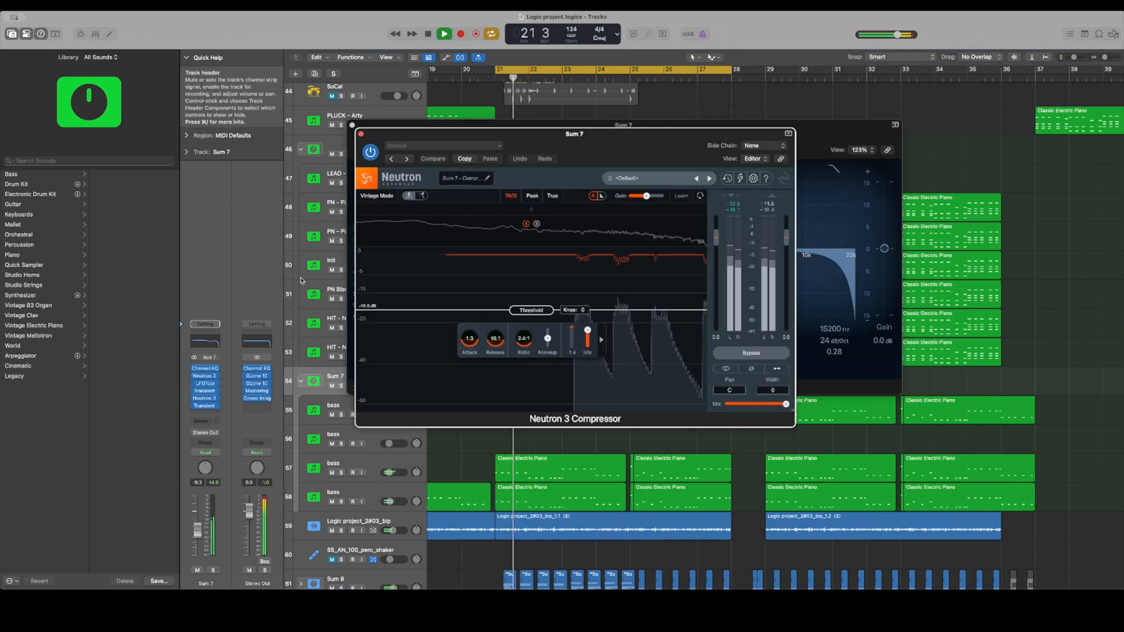
key(s)
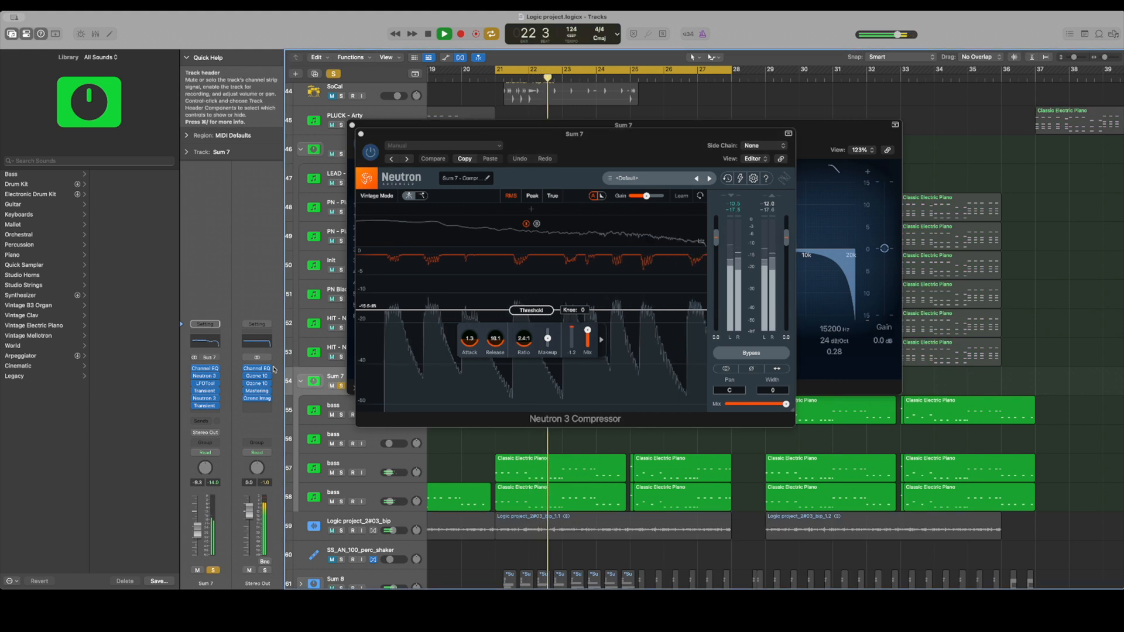
Examine Sum 7's LFOTool, first Transient Master and second Neutron 3 Compressor while it plays
click(205, 384)
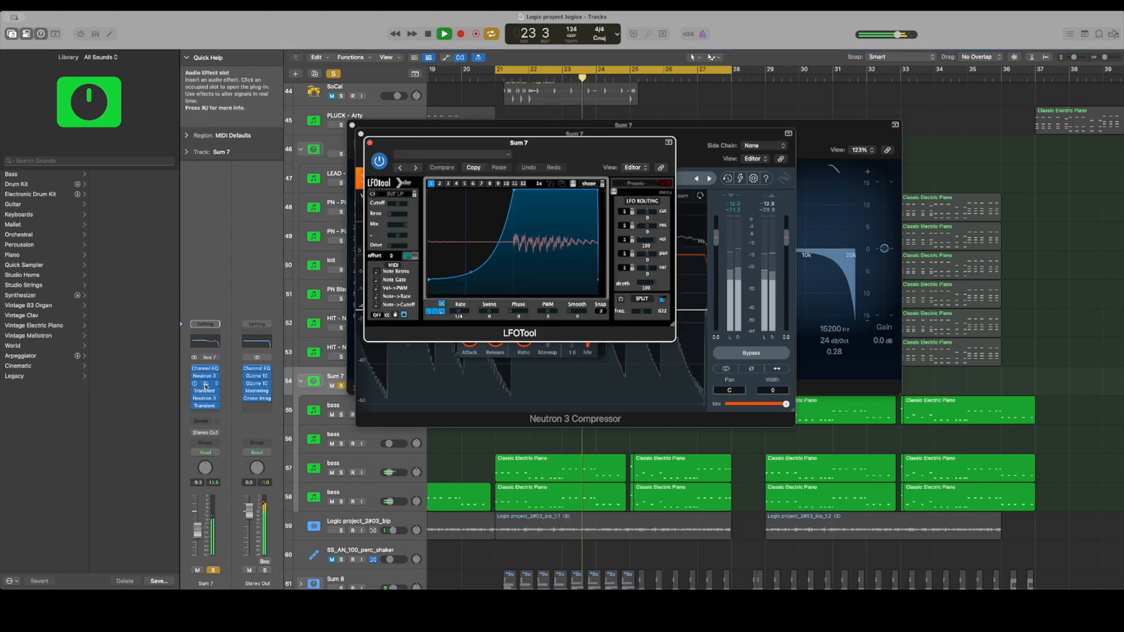
click(203, 392)
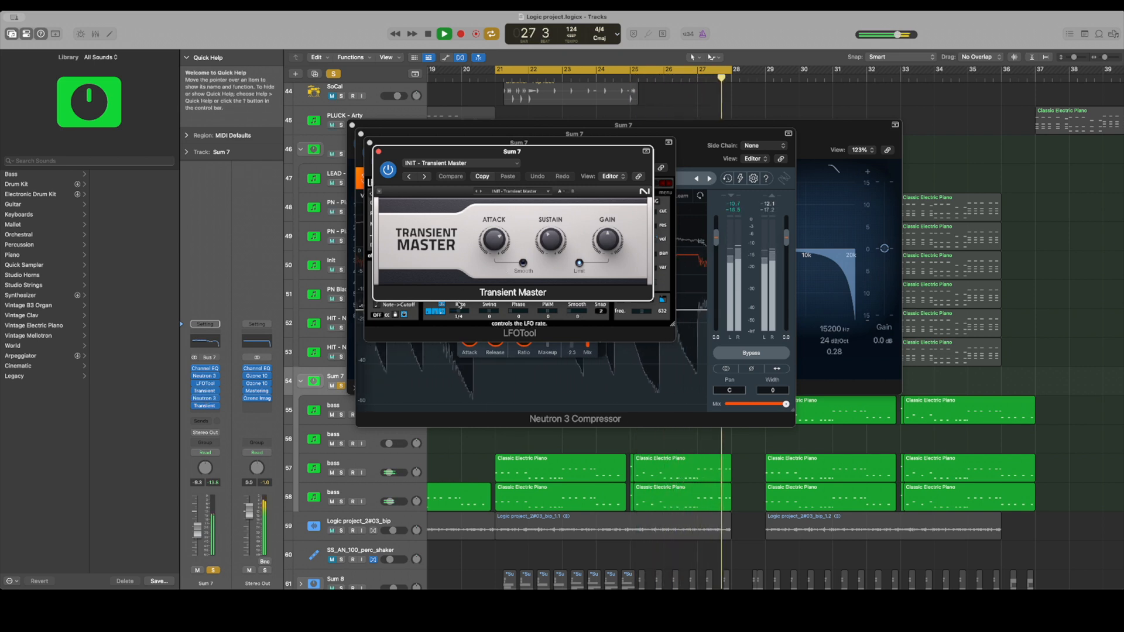
click(205, 399)
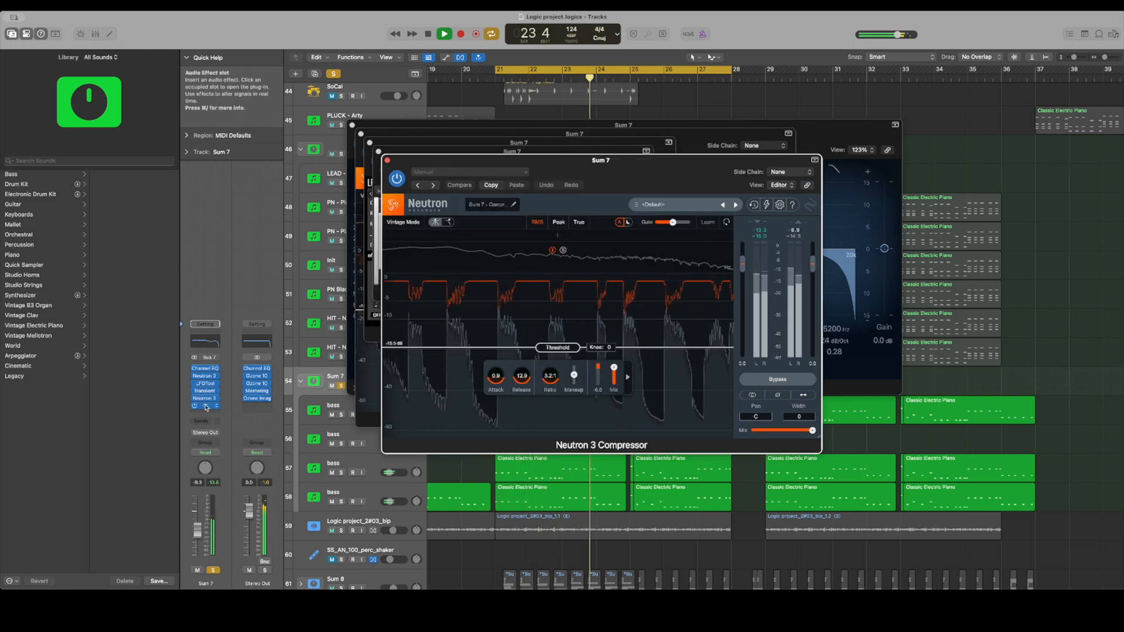
Bring up Sum 7's first Neutron 3 Compressor again, close it and open the last Transient Master in the chain
click(205, 378)
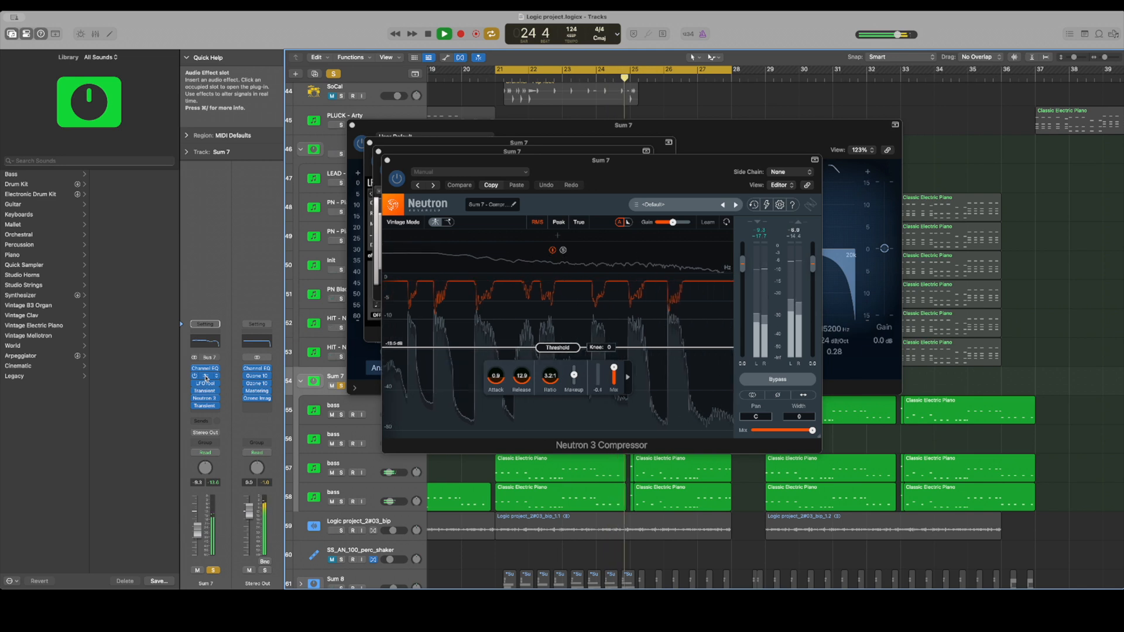
click(206, 377)
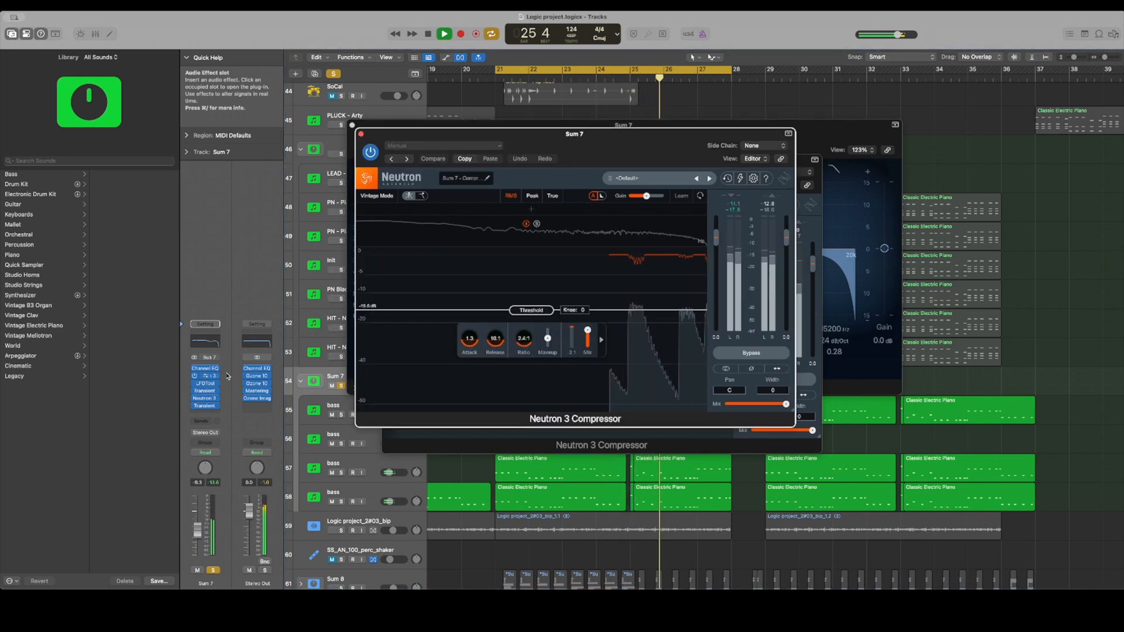
click(361, 134)
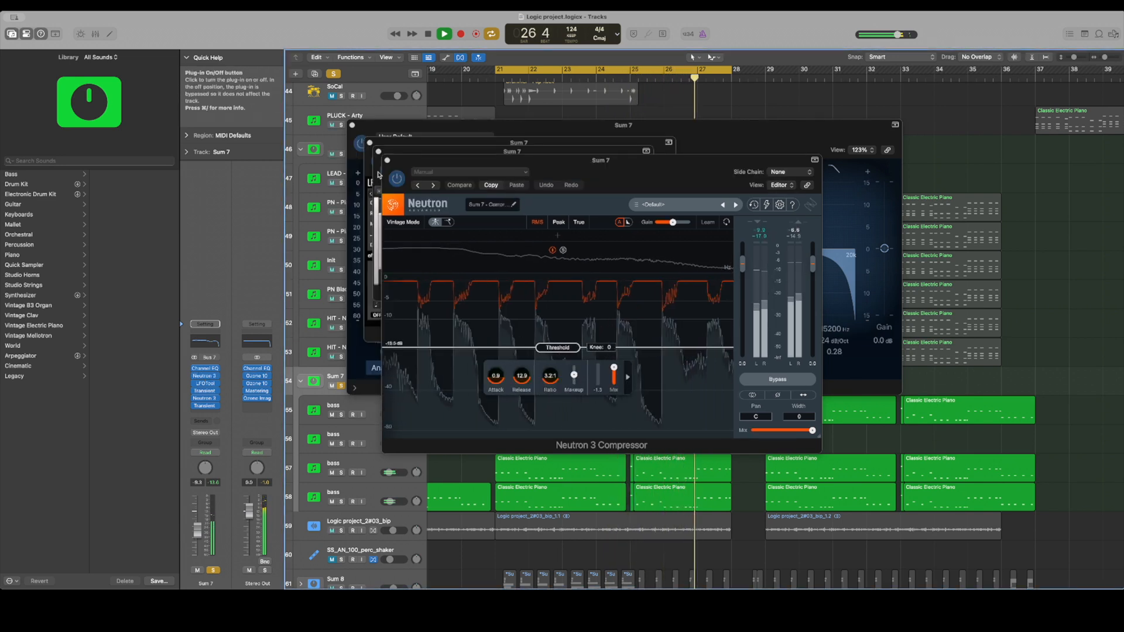
click(198, 405)
click(258, 209)
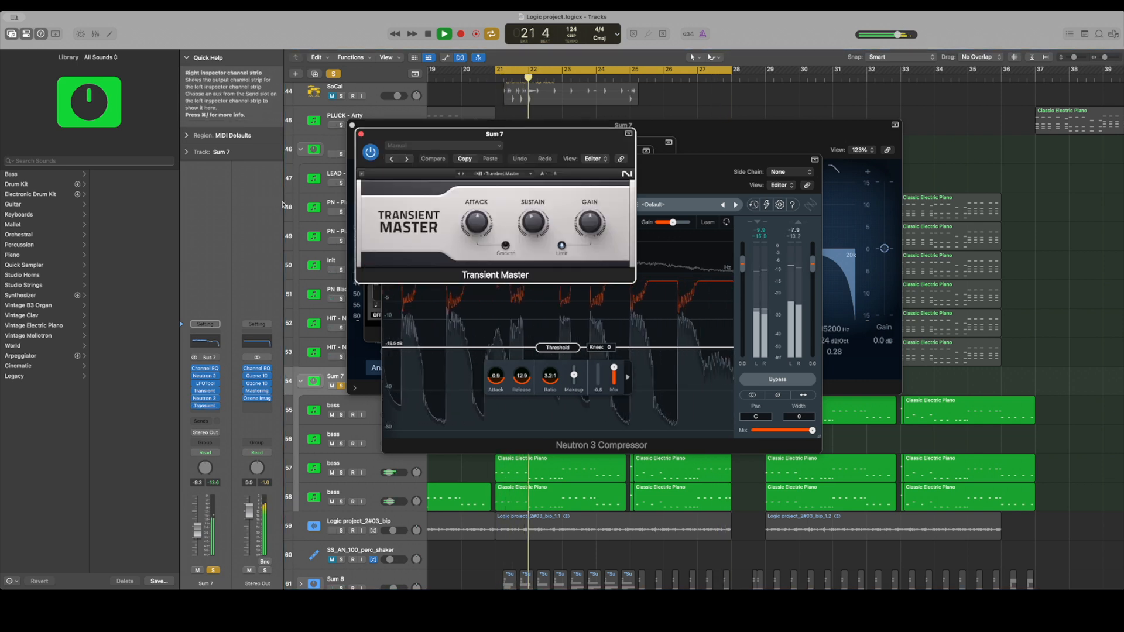
Close all of Sum 7's open plug-in windows and stop playback
click(393, 158)
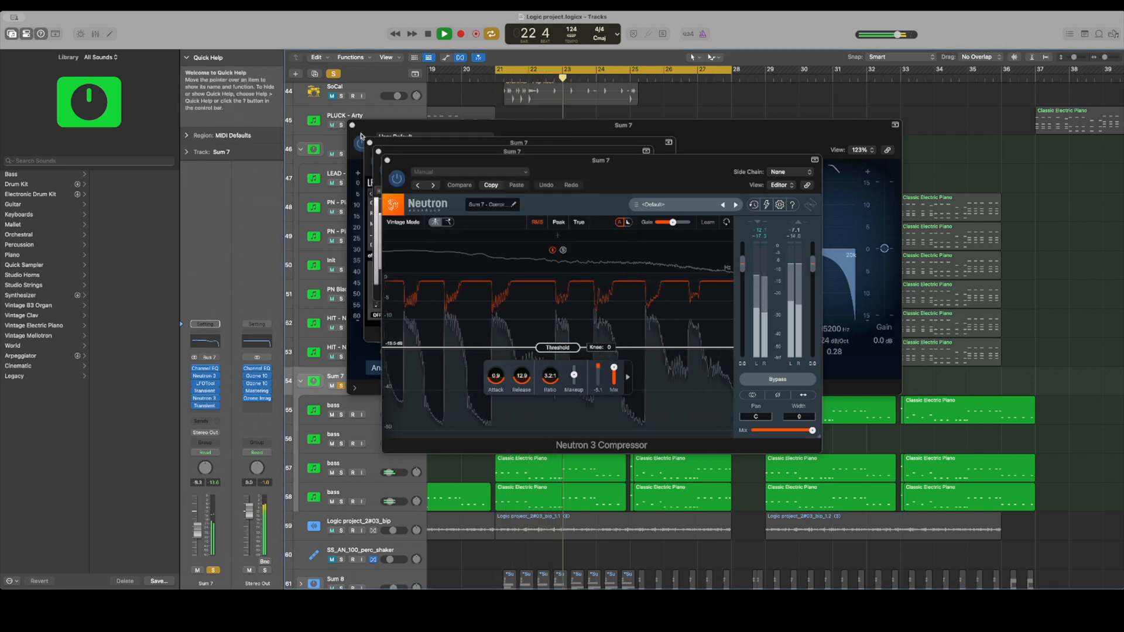
click(388, 160)
click(378, 151)
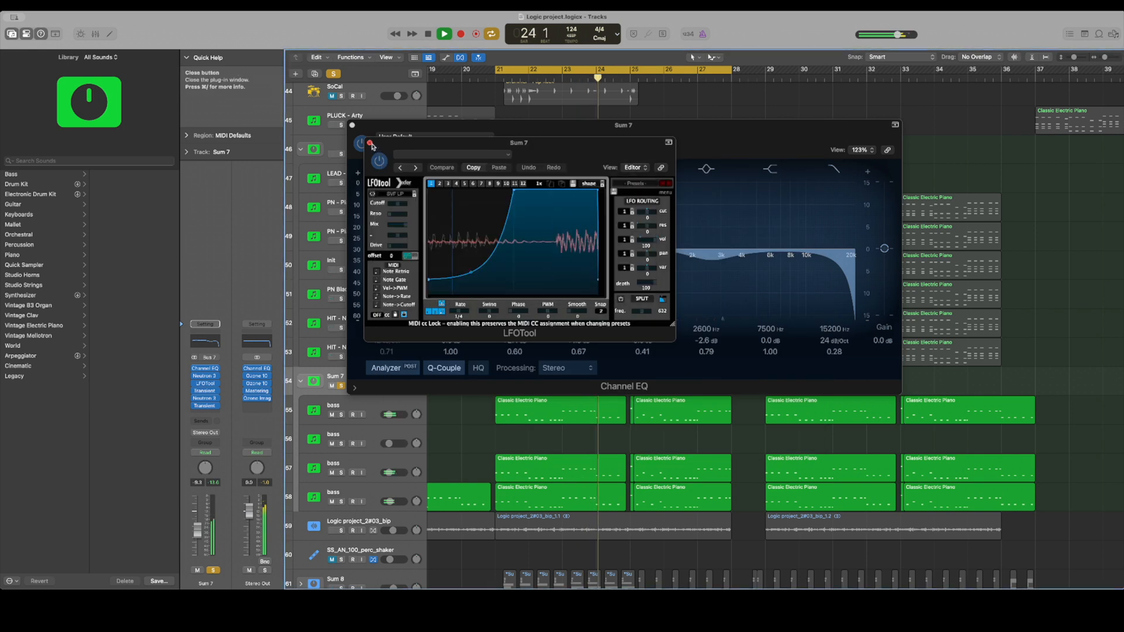
click(370, 142)
click(353, 126)
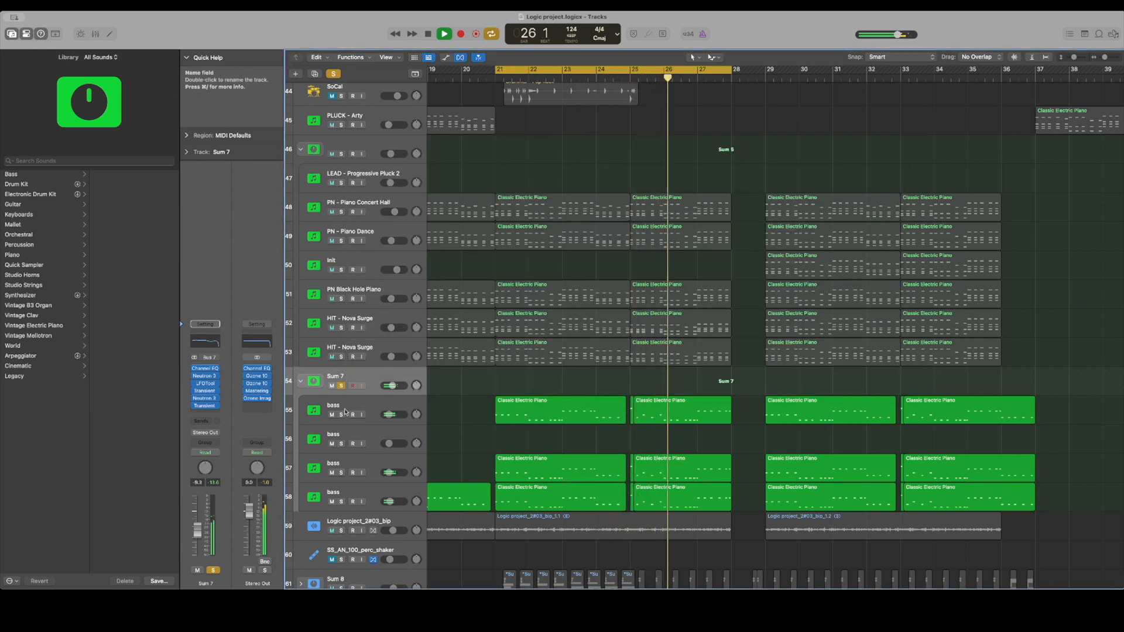
key(space)
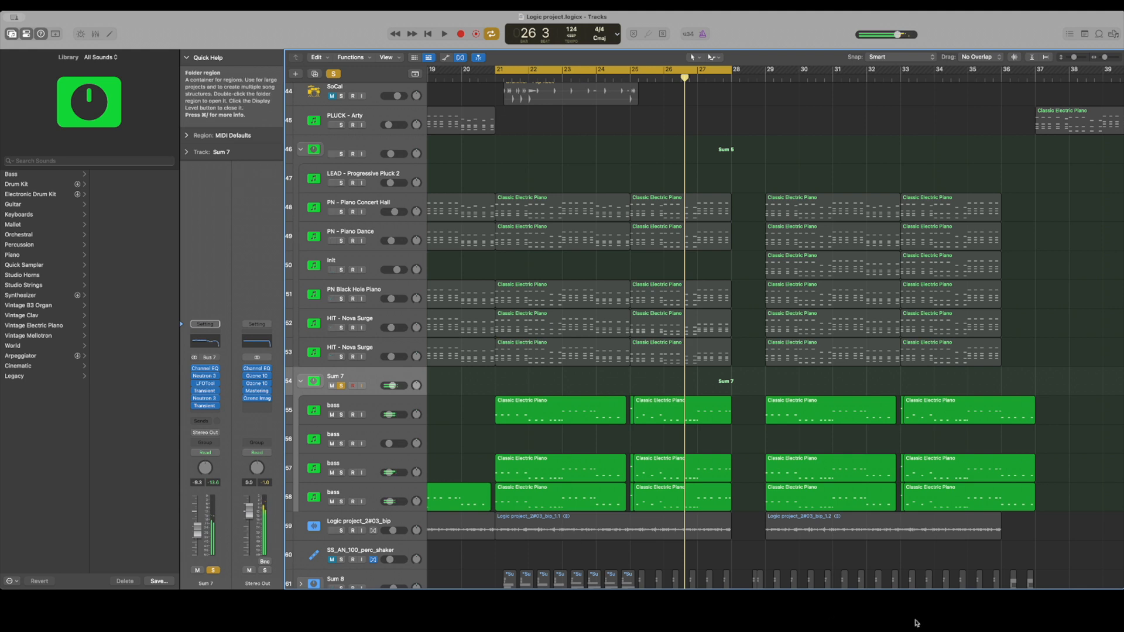
Switch the solo to the 103_Kick_C track, select it and start playback
scroll(703, 328, down, 10)
click(341, 296)
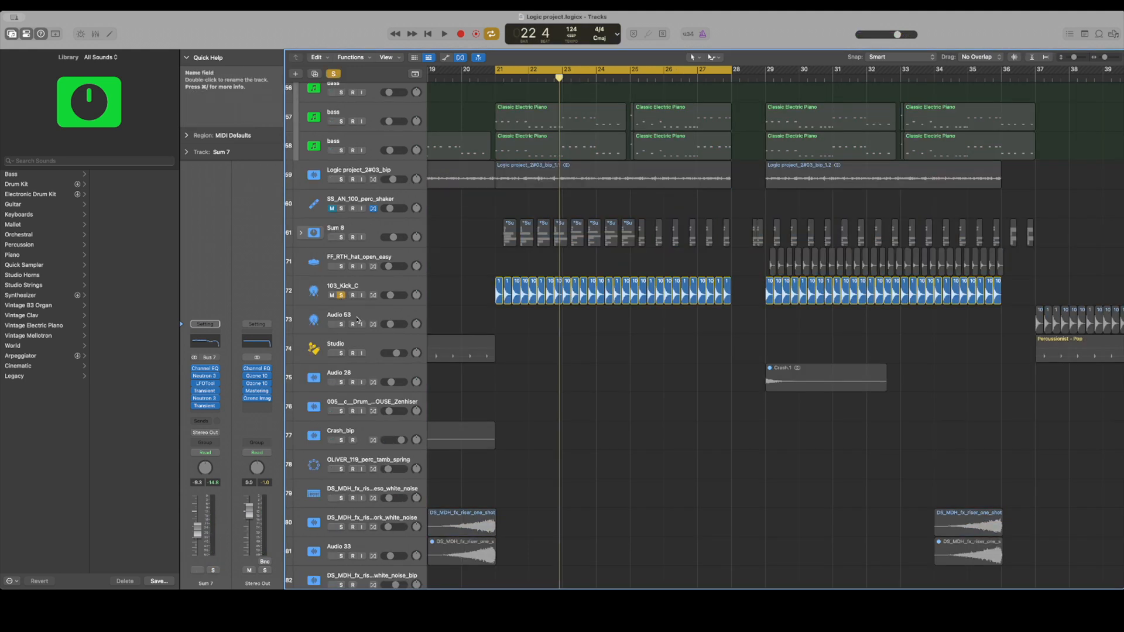
click(378, 297)
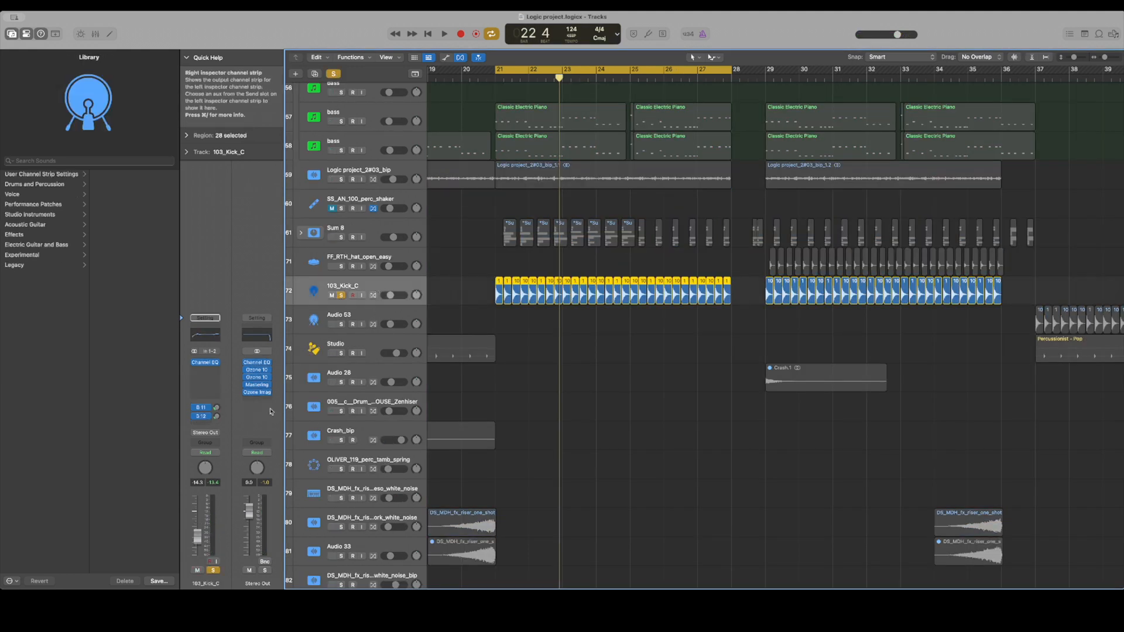
key(space)
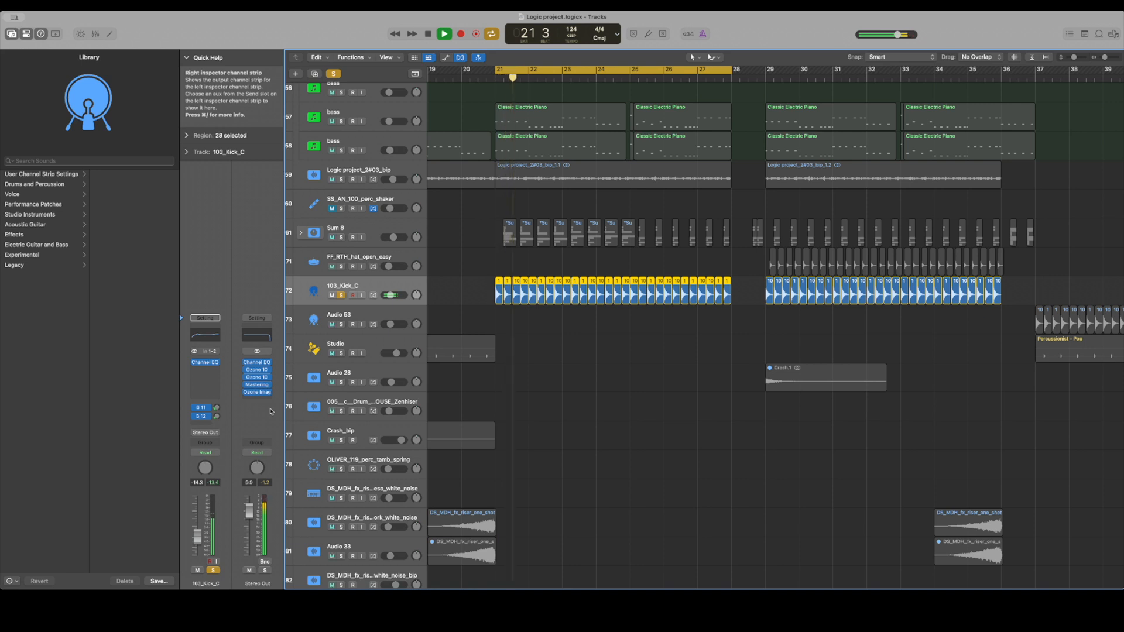
Inspect the bus 11 and 12 sends of the 103_Kick_C track and its Channel EQ during playback
click(218, 410)
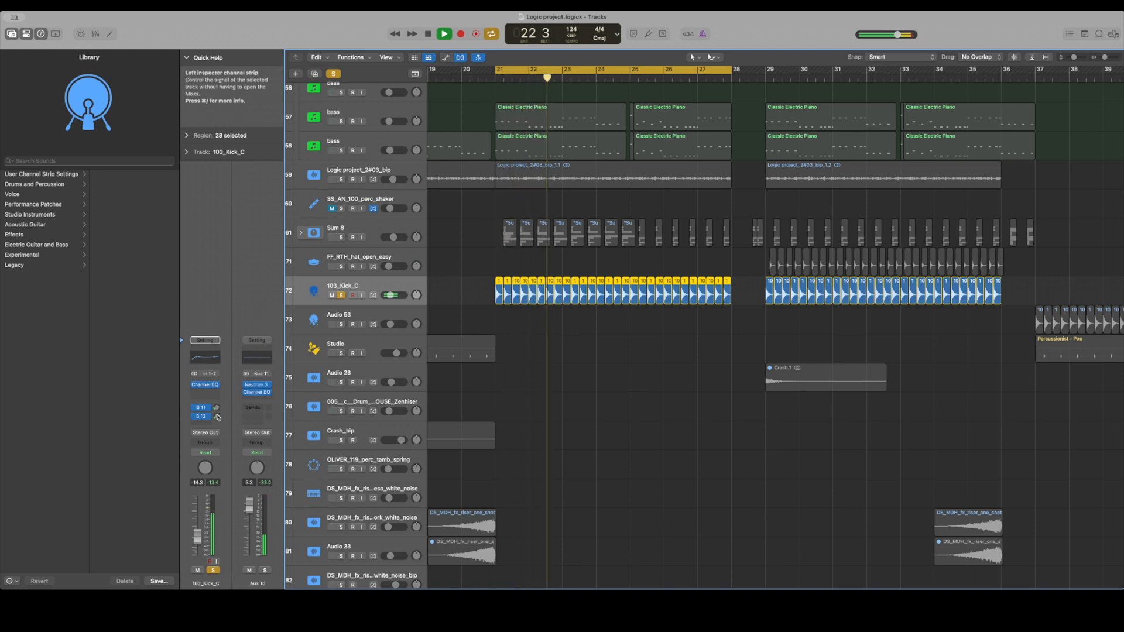
drag(216, 410, 215, 421)
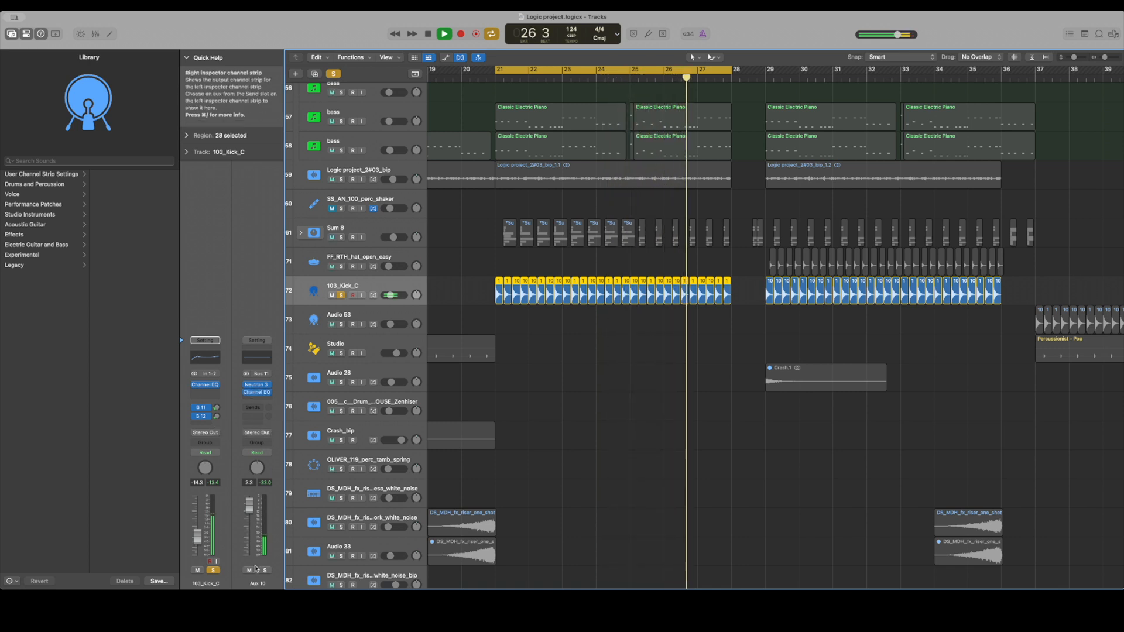
click(206, 385)
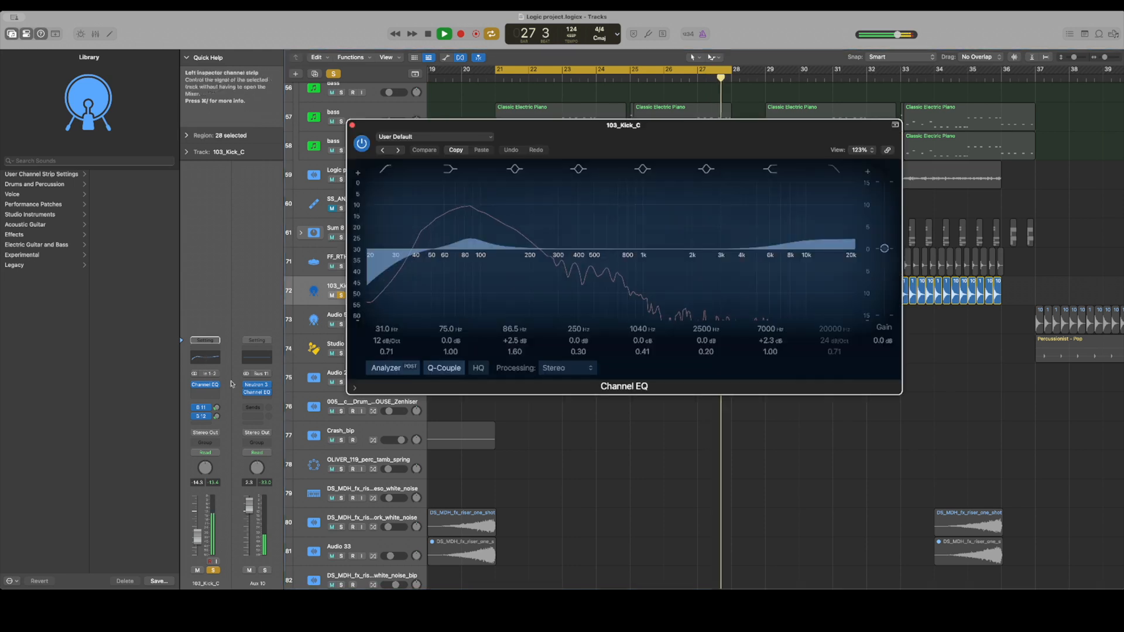
click(352, 126)
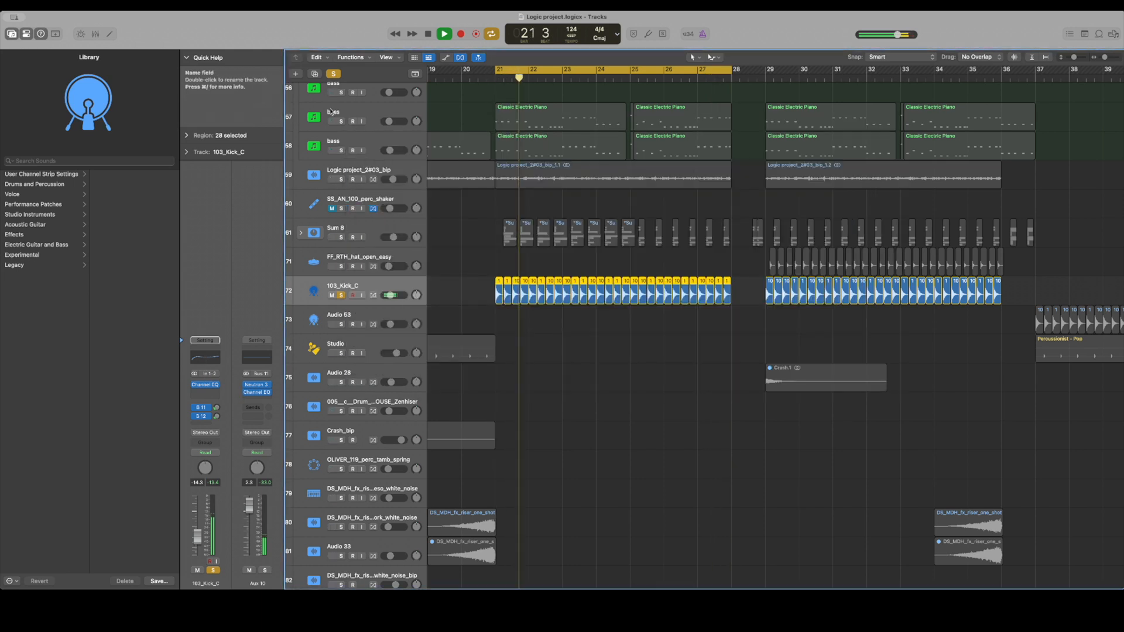
Switch the solo to the expanded Sum 8 stack and play it with OLIVER_snare_clean_puncher and VOY_Clap10 also soloed
key(space)
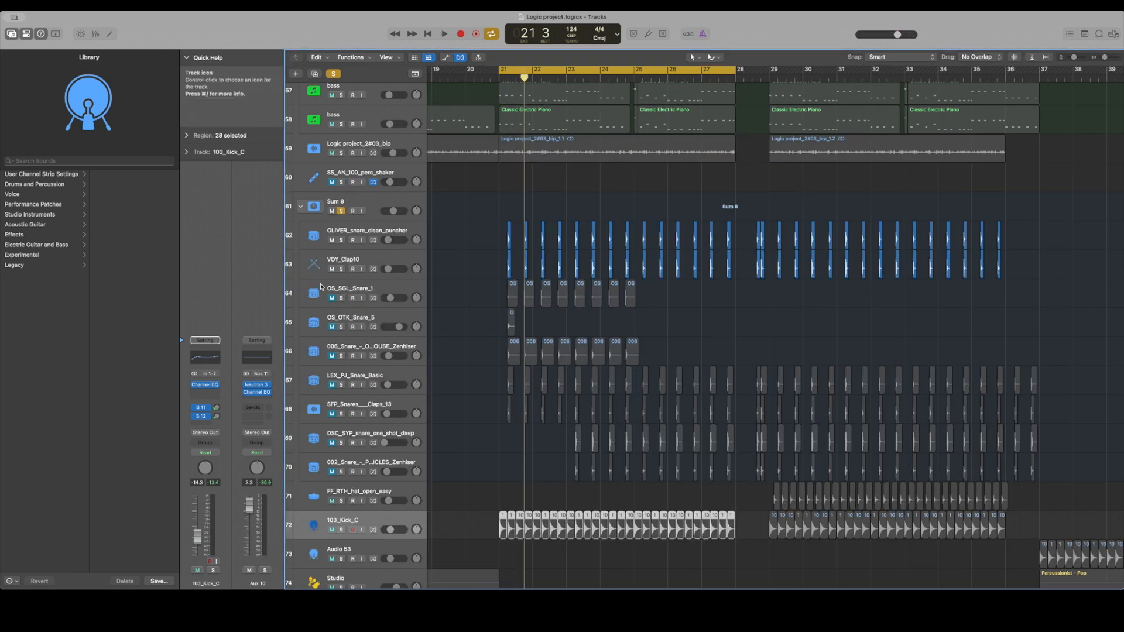
key(space)
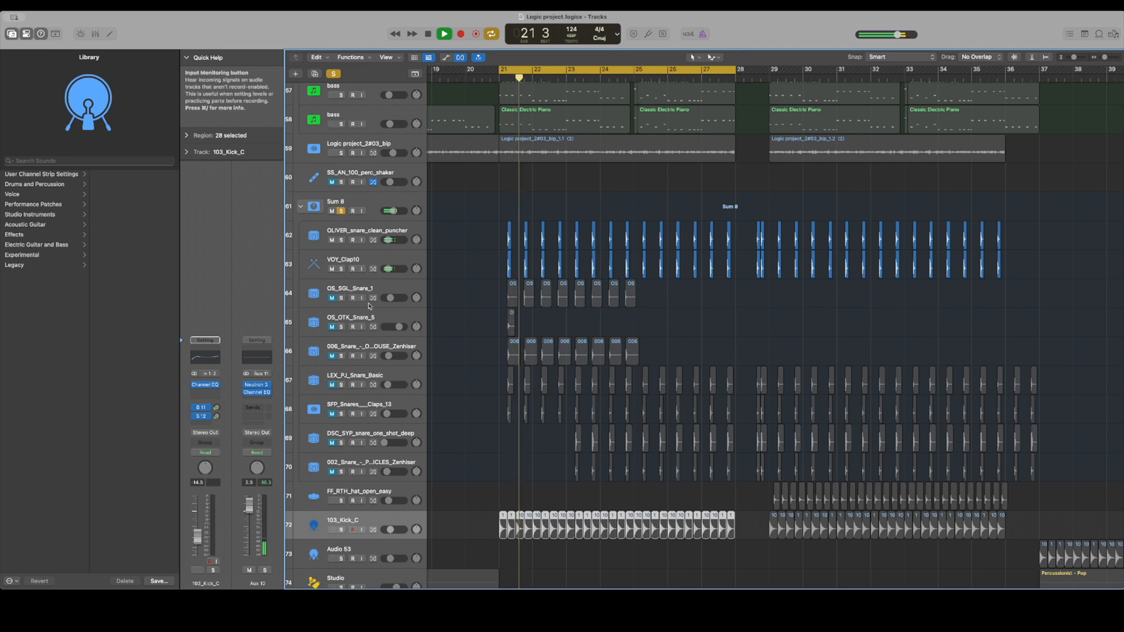
scroll(369, 307, down, 4)
scroll(370, 307, up, 3)
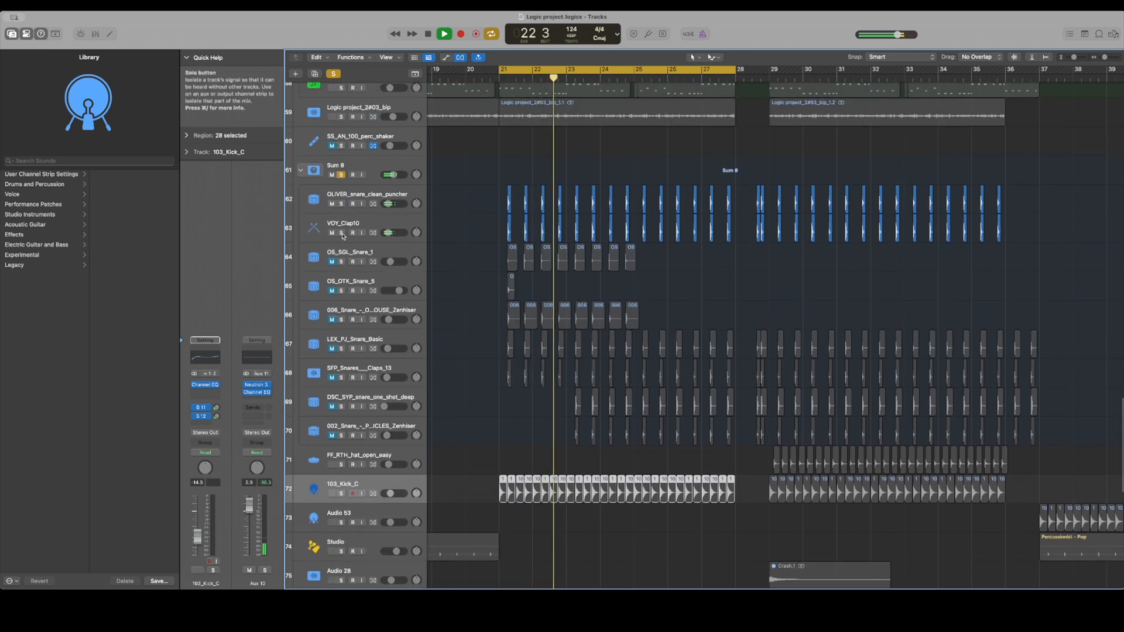
click(341, 204)
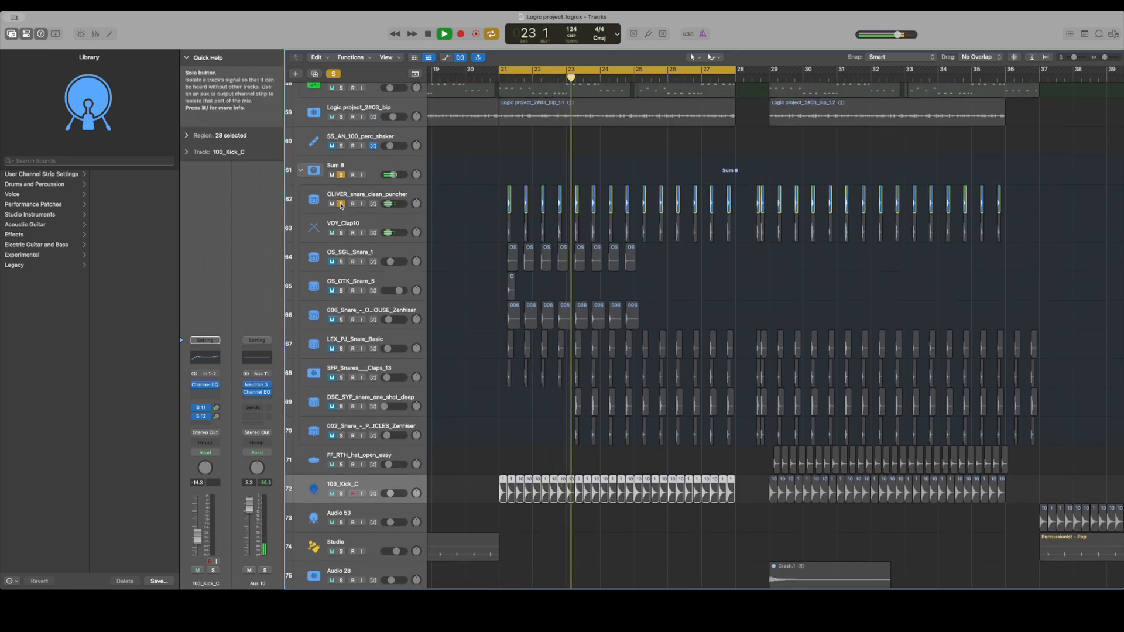
click(341, 233)
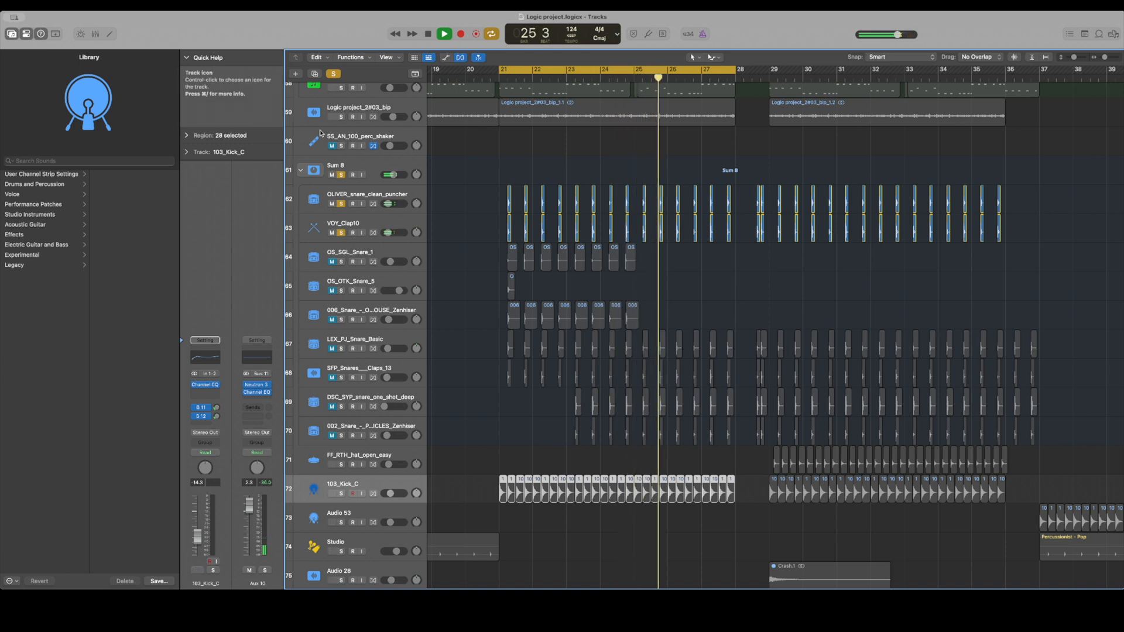
Select the Sum 8 stack and inspect its Solid Bus Comp, Solid Dynamics and Linear Phase EQ plug-ins during playback
click(317, 170)
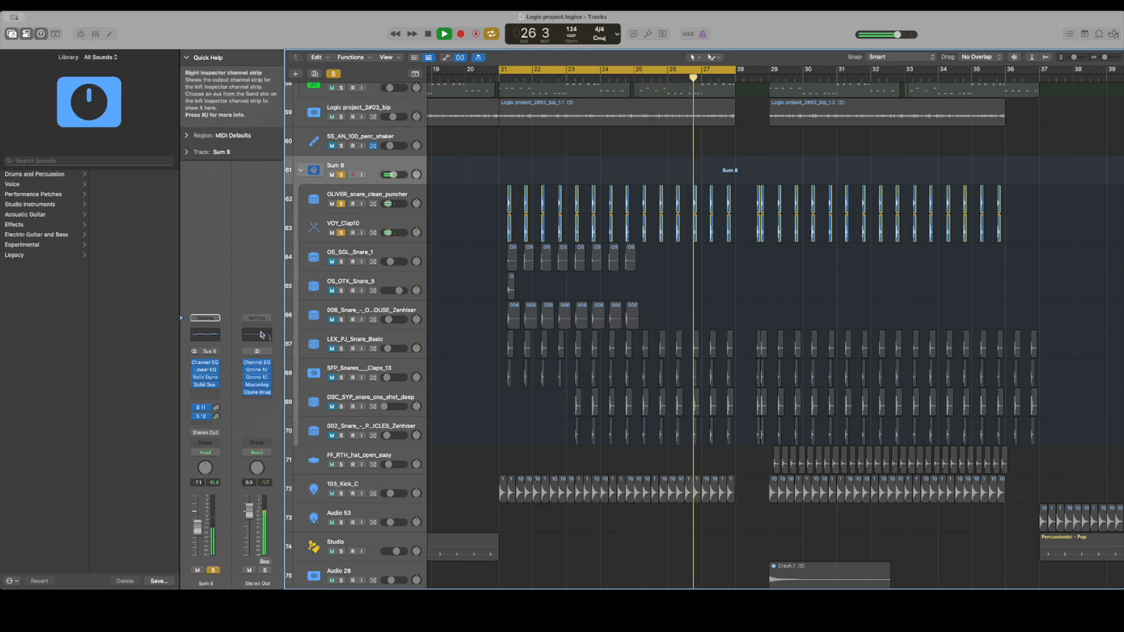
click(205, 385)
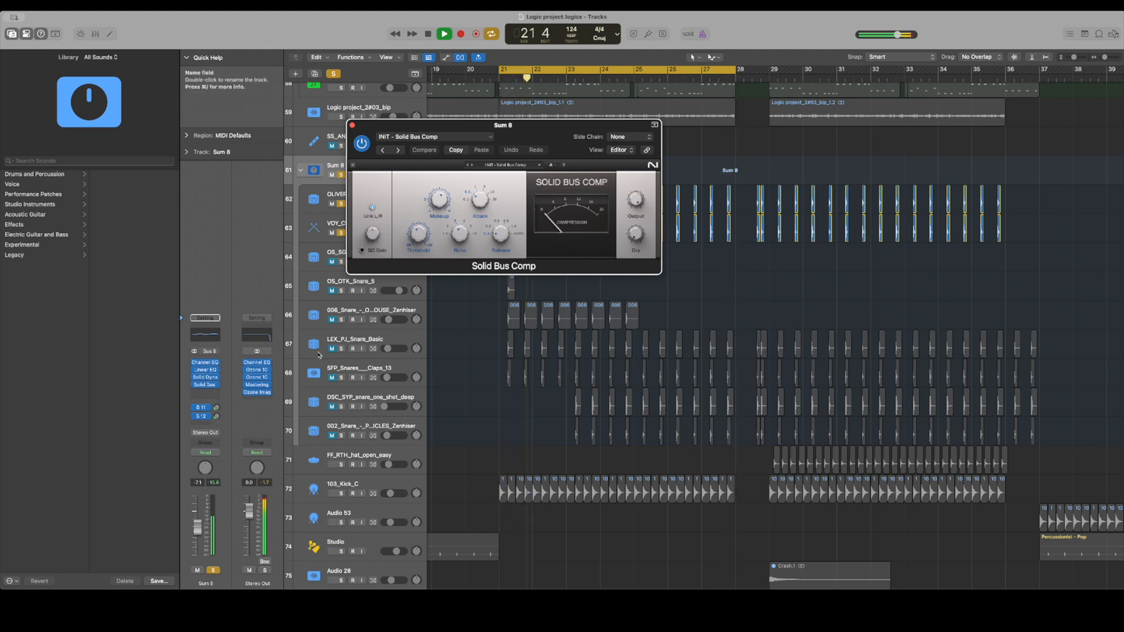
click(204, 378)
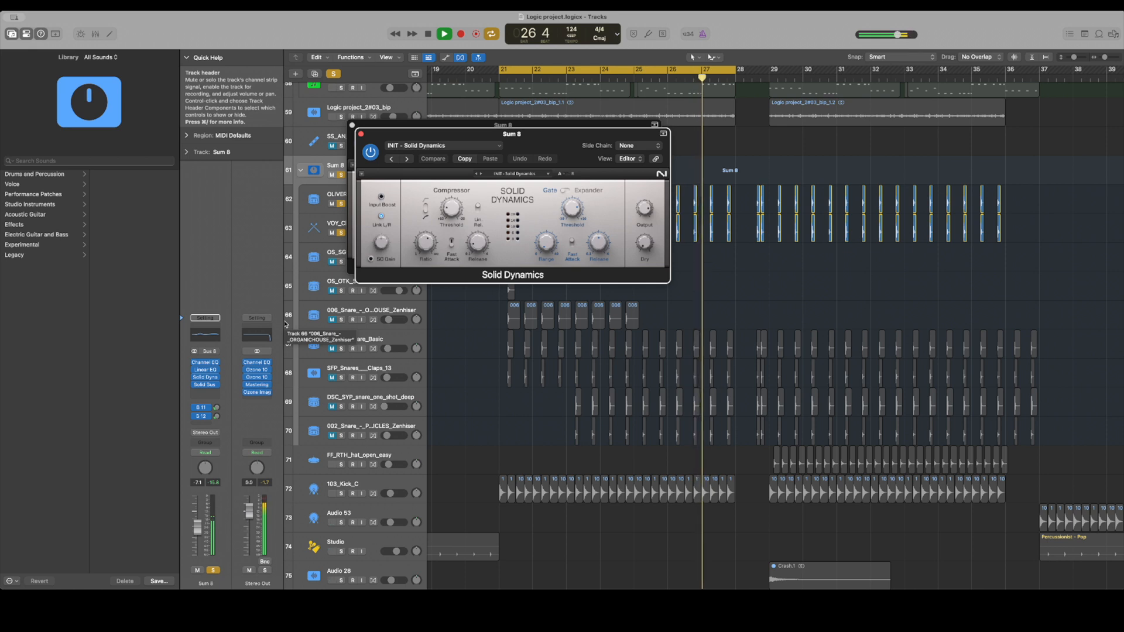
click(205, 370)
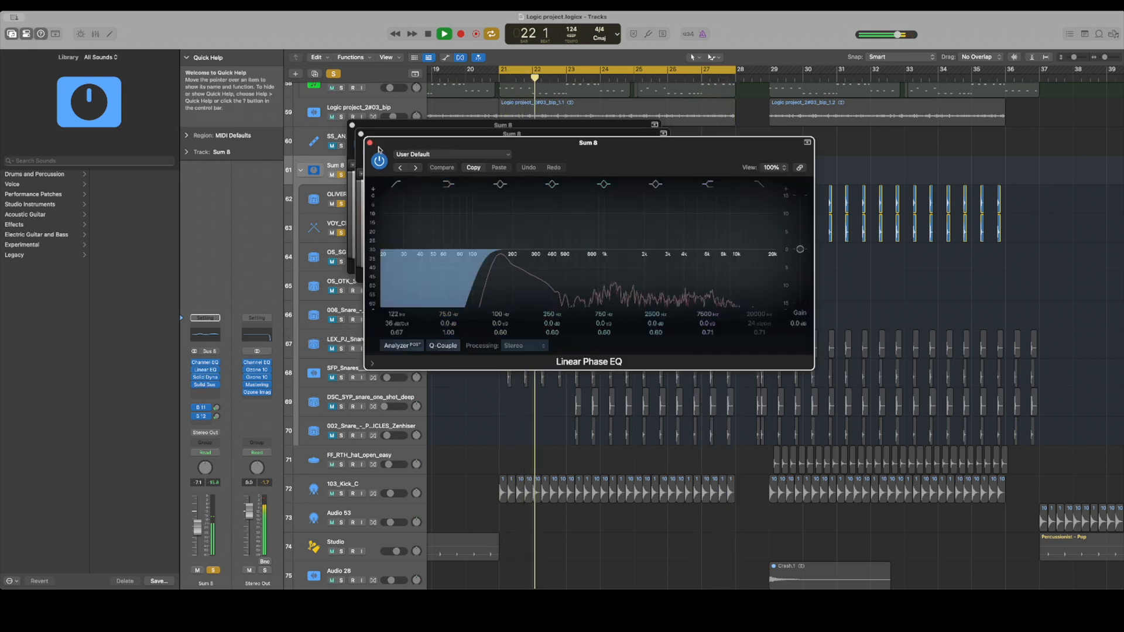
Pause playback, open Sum 8's Channel EQ and examine its curve with playback running, stopping when done
key(space)
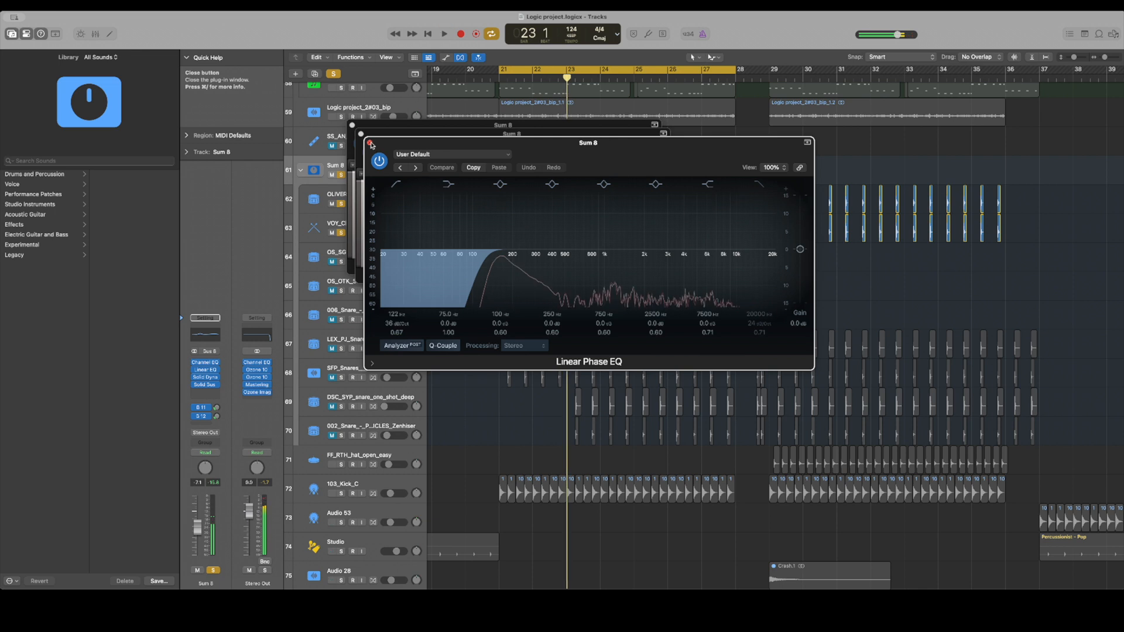
click(209, 364)
key(space)
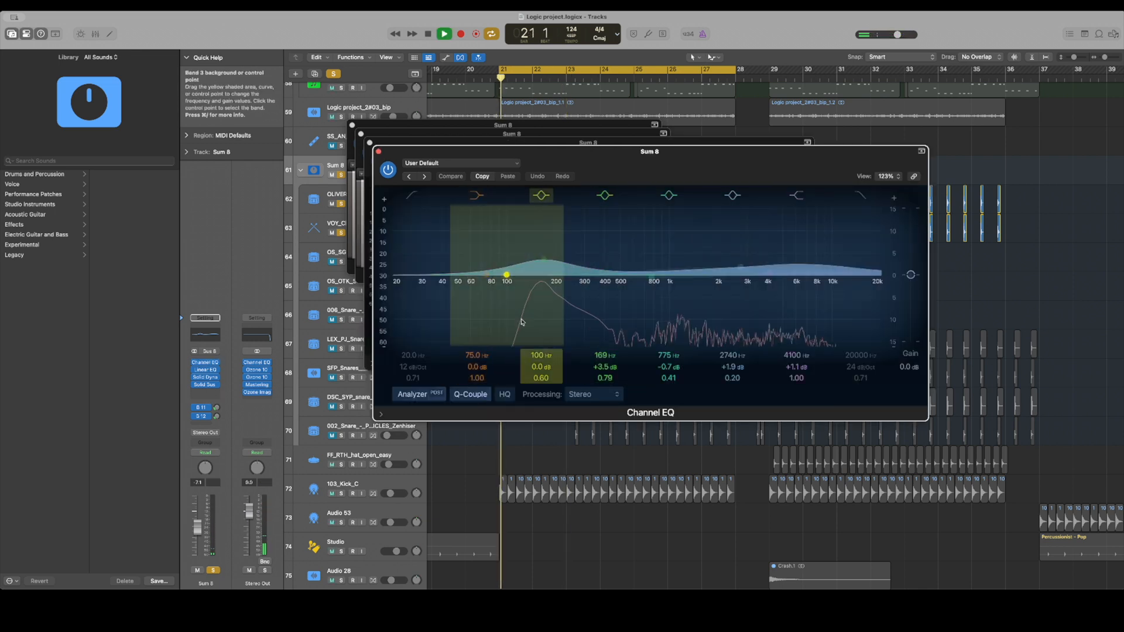
key(space)
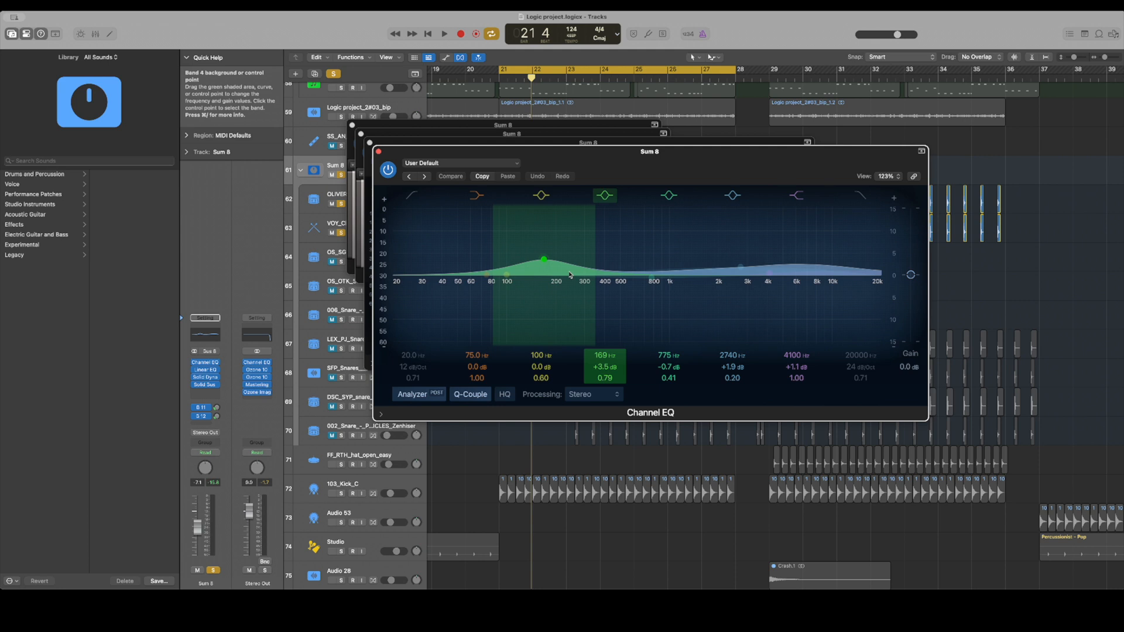
Close all four of Sum 8's open plug-in windows
click(379, 152)
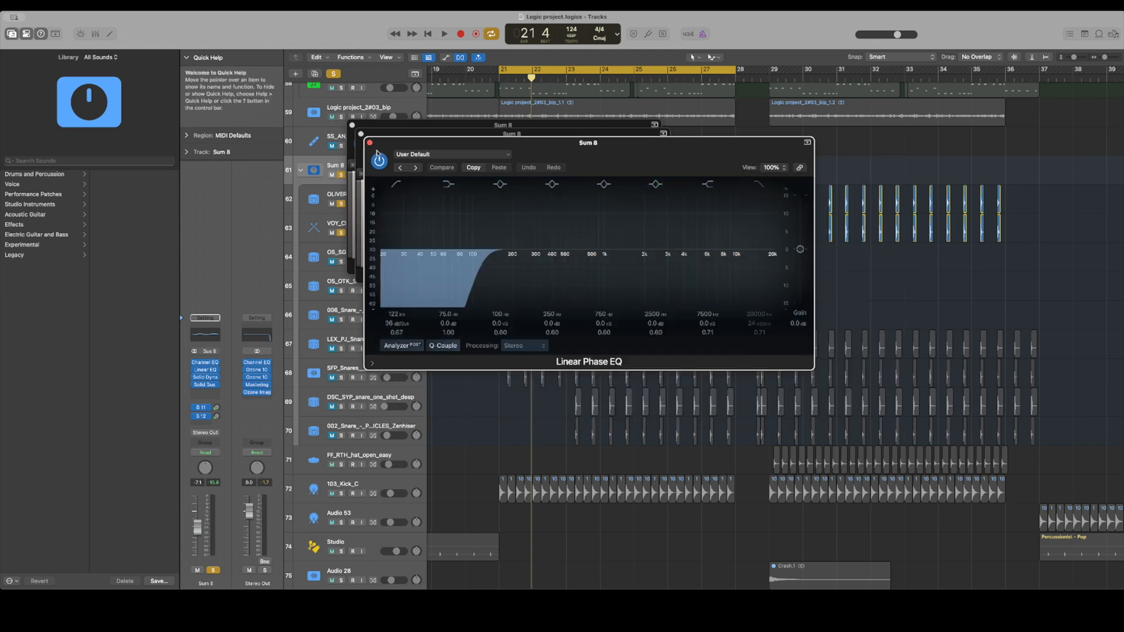
click(369, 142)
click(361, 134)
click(353, 126)
Clear all solos, play the full mix of the drop from bar 21 and stop playback
key(space)
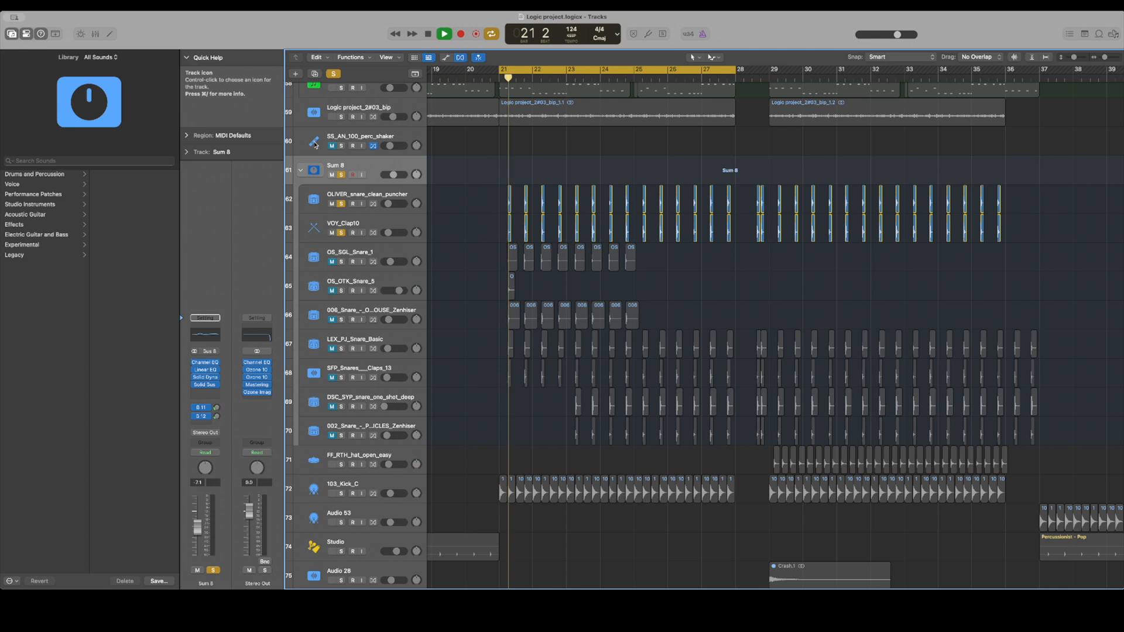
click(333, 73)
key(space)
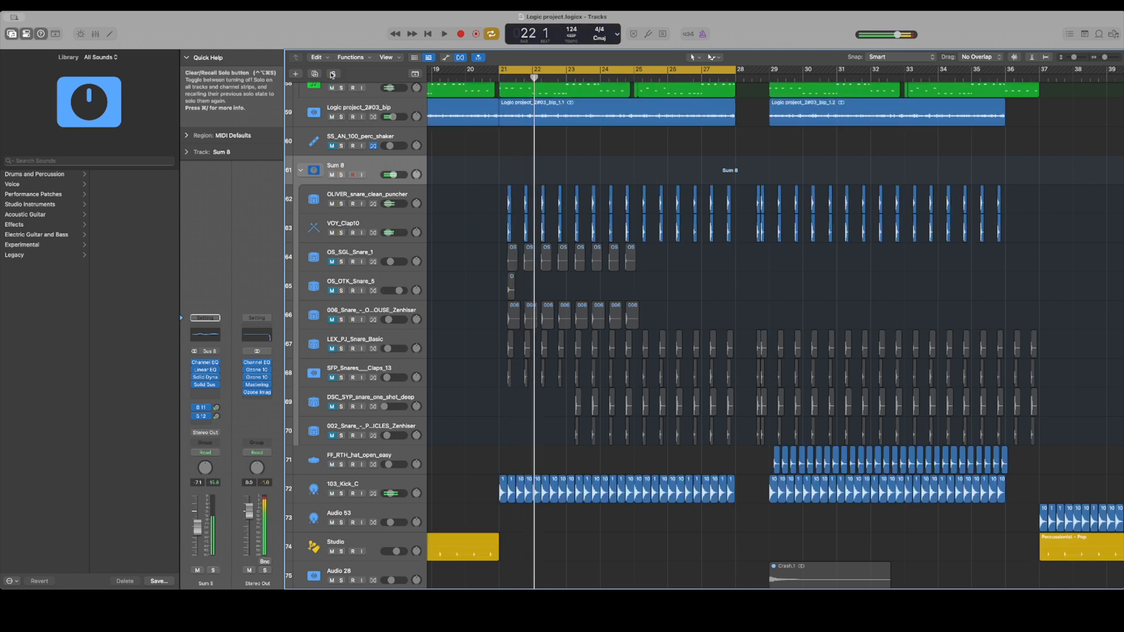
key(space)
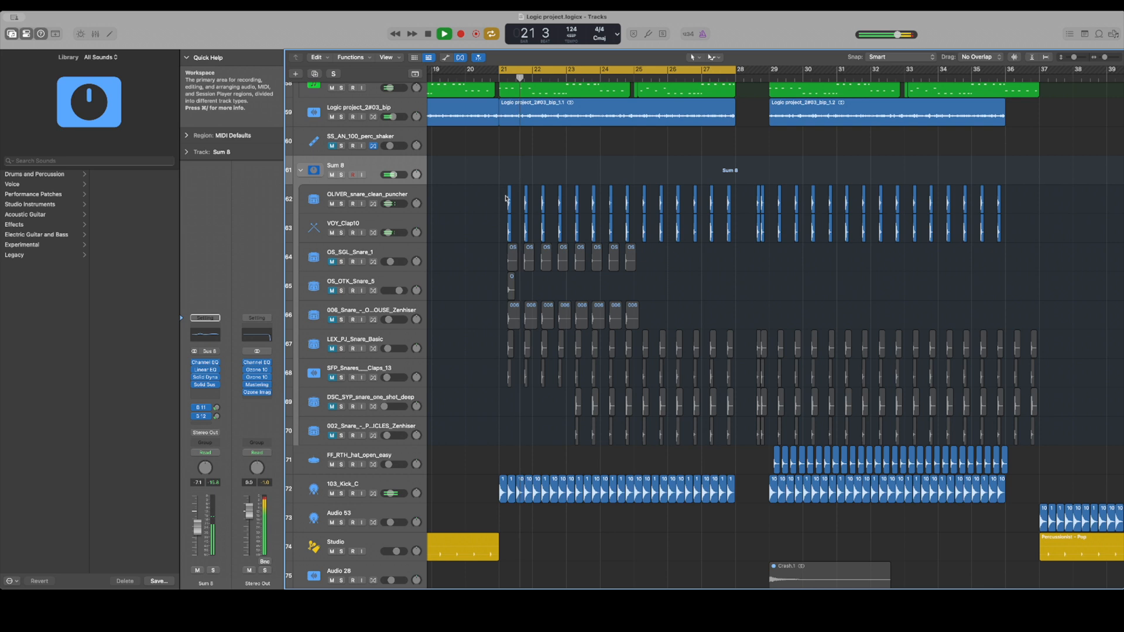
scroll(503, 214, down, 3)
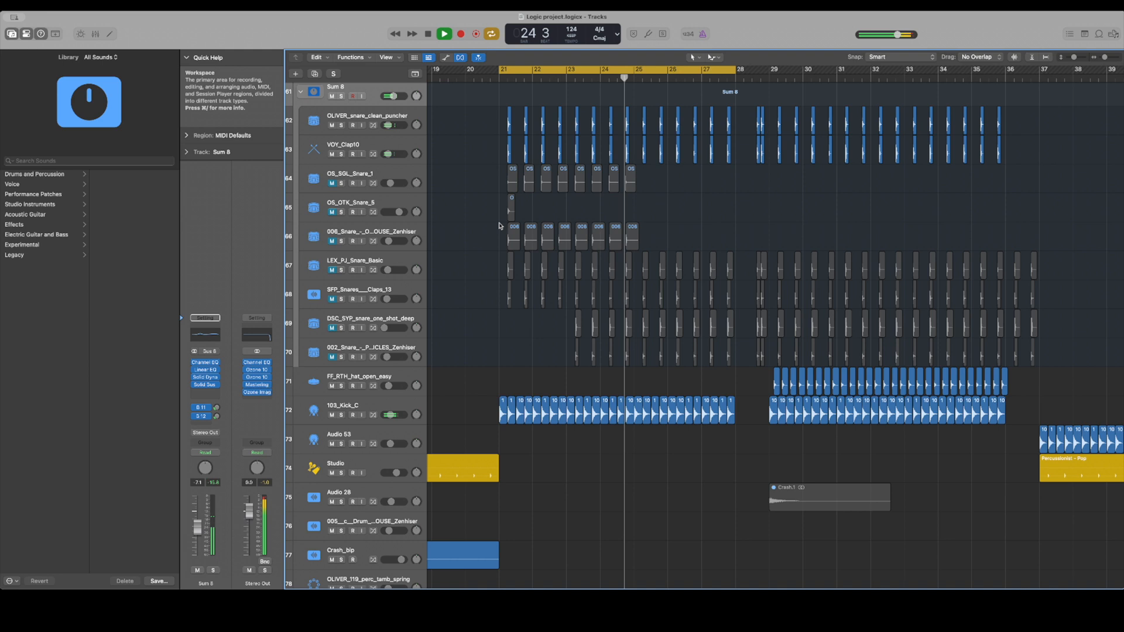
key(space)
Go to the riser and impact tracks below the drums and turn off the cycle range
scroll(693, 431, down, 10)
scroll(693, 432, right, 2)
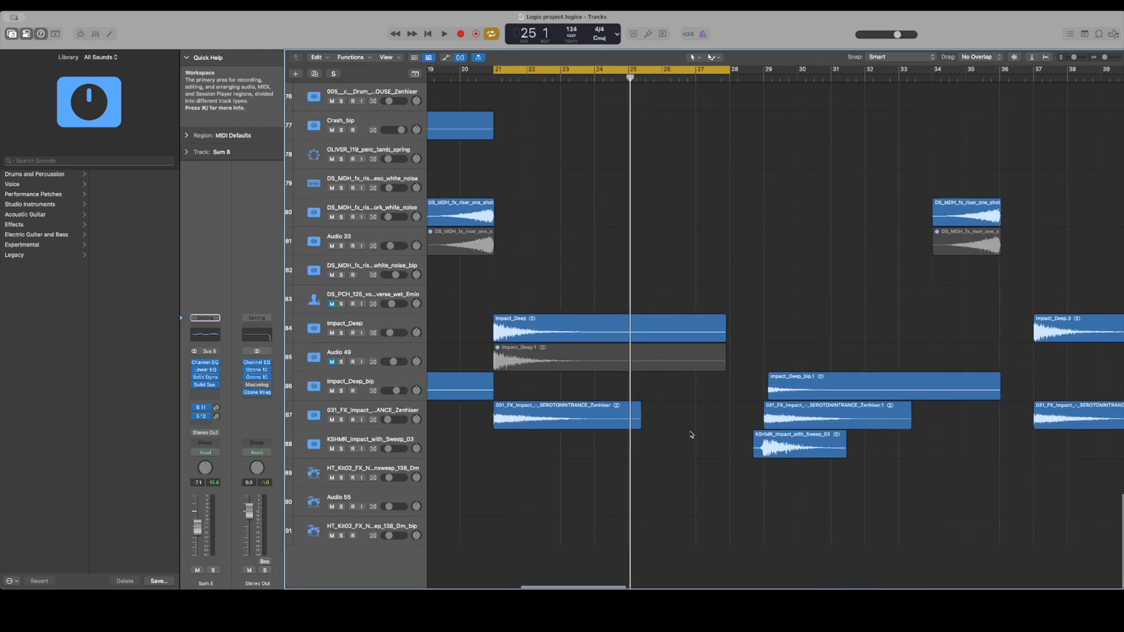
scroll(693, 432, left, 2)
scroll(557, 352, left, 5)
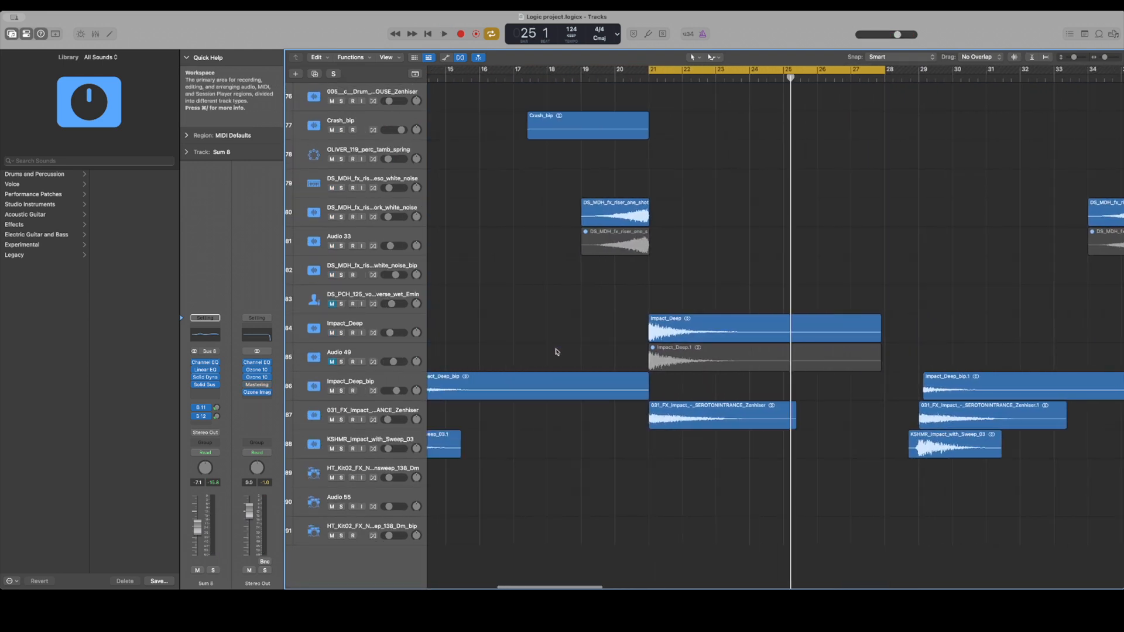
click(683, 70)
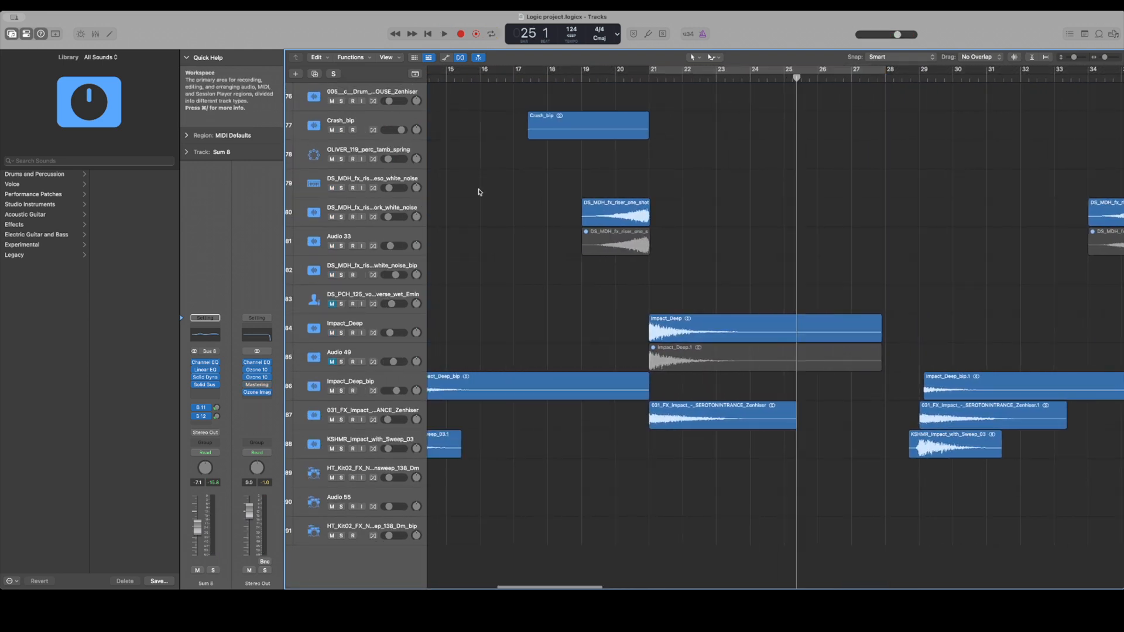
Solo the effects tracks from Crash_bip through the last HT_Kit02_FX track, leaving out the DS_PCH_125 vocal track
scroll(489, 192, left, 10)
drag(341, 129, 367, 488)
scroll(530, 355, right, 7)
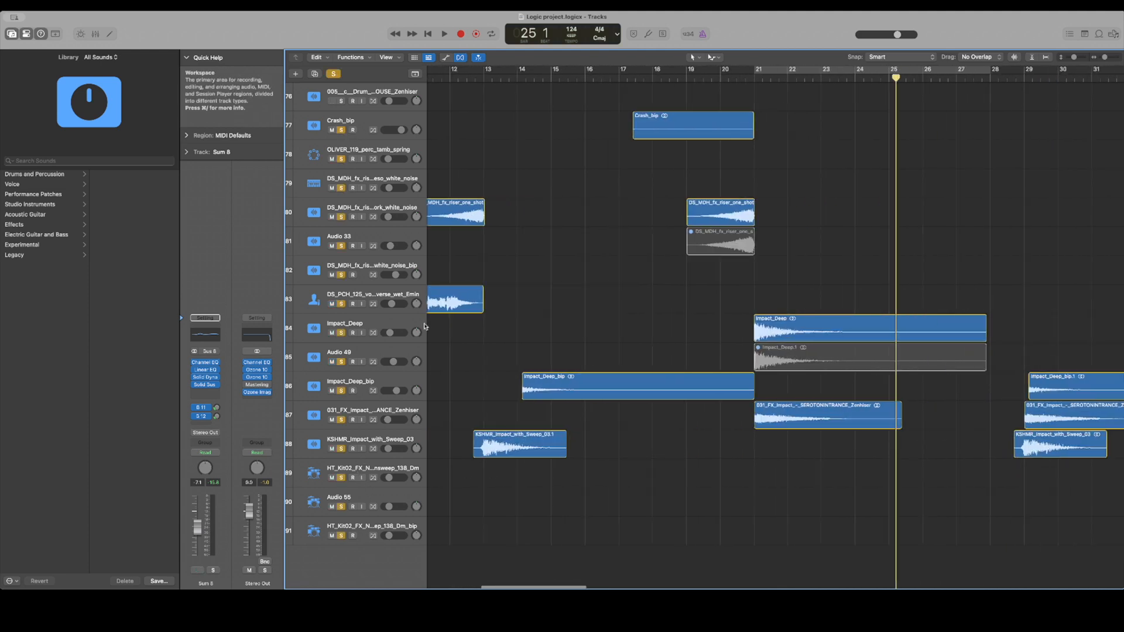
click(340, 304)
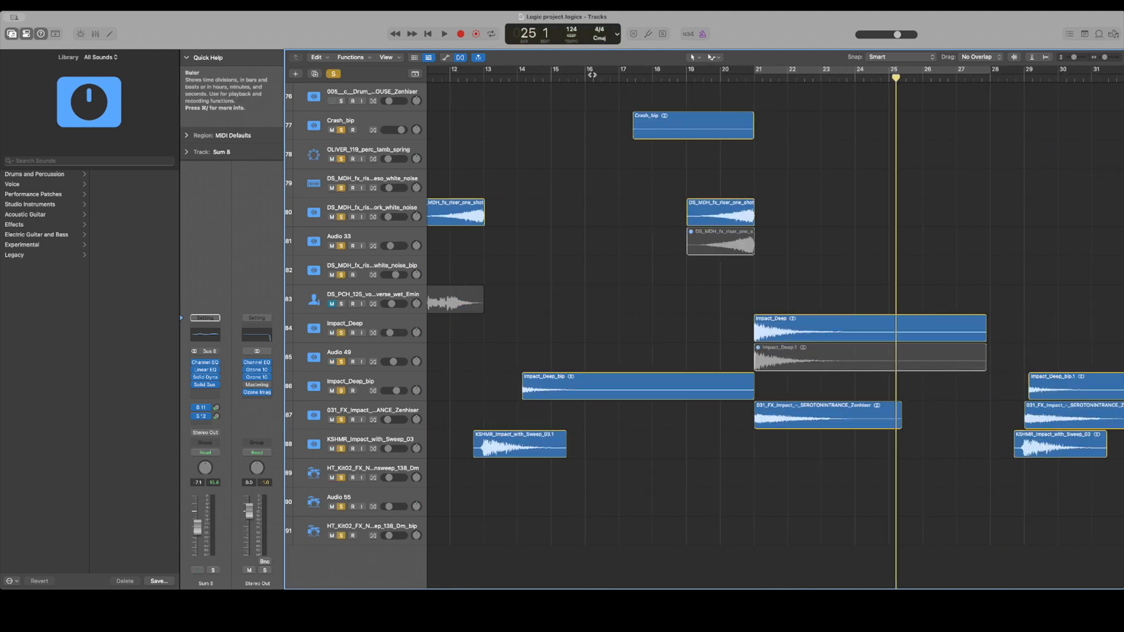
Play the soloed impacts and risers from bar 14, and again from around bar 20 into the drop
click(516, 80)
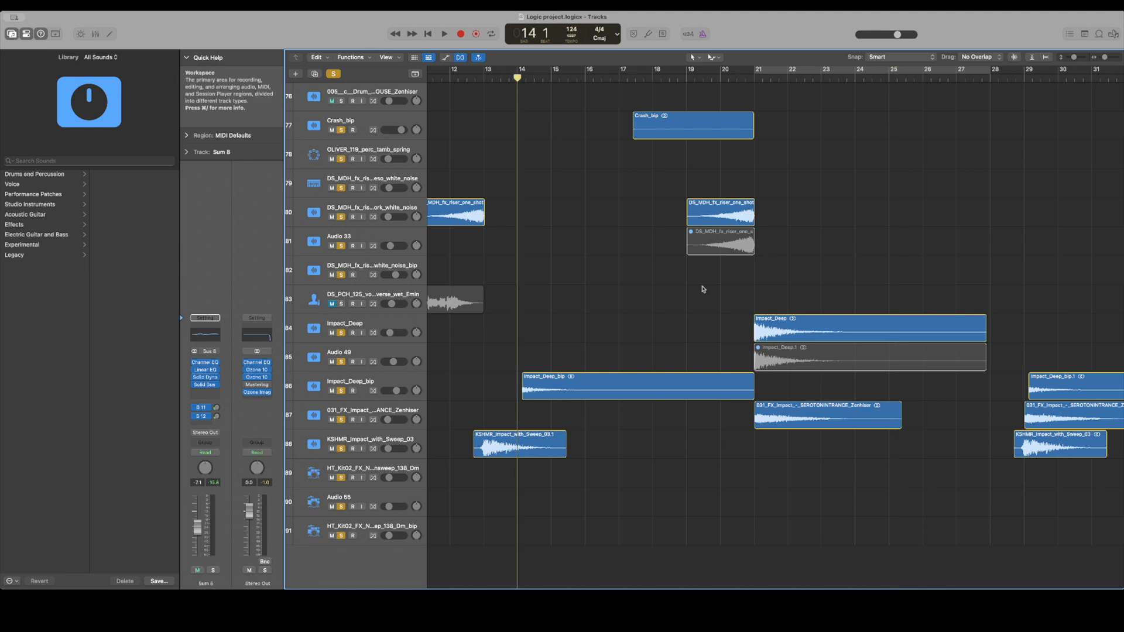
scroll(704, 289, right, 3)
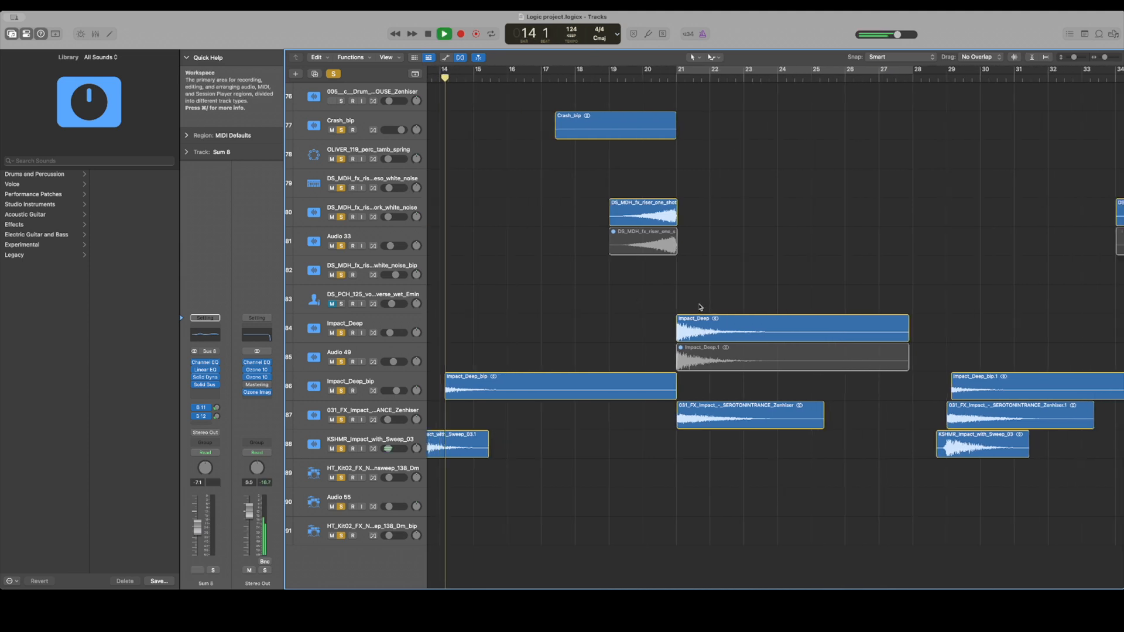
click(644, 75)
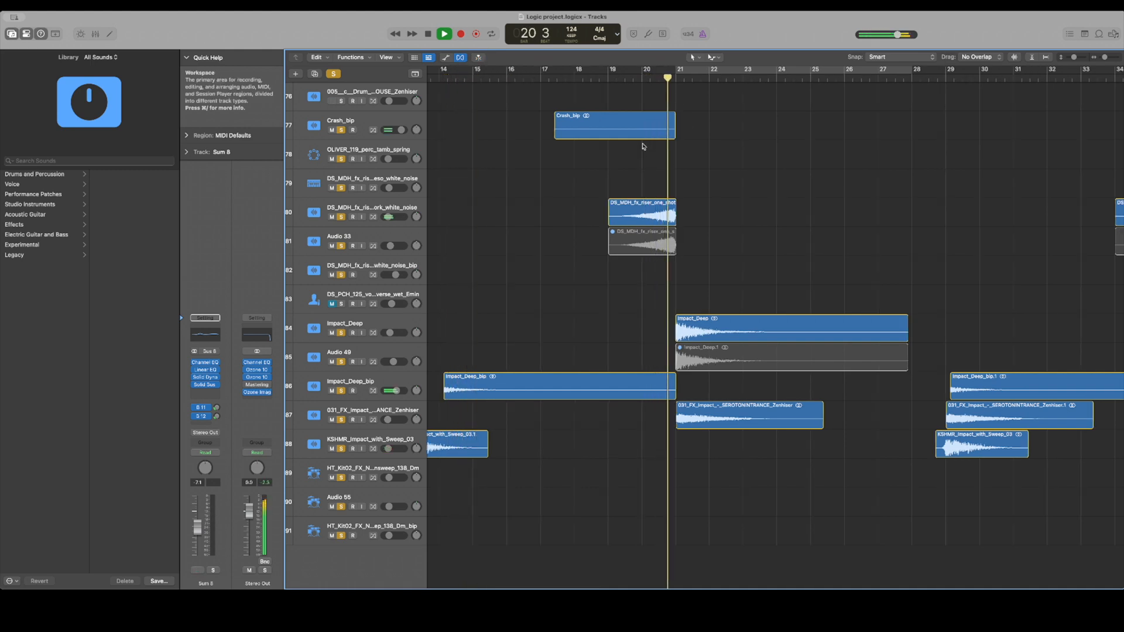
scroll(642, 146, right, 10)
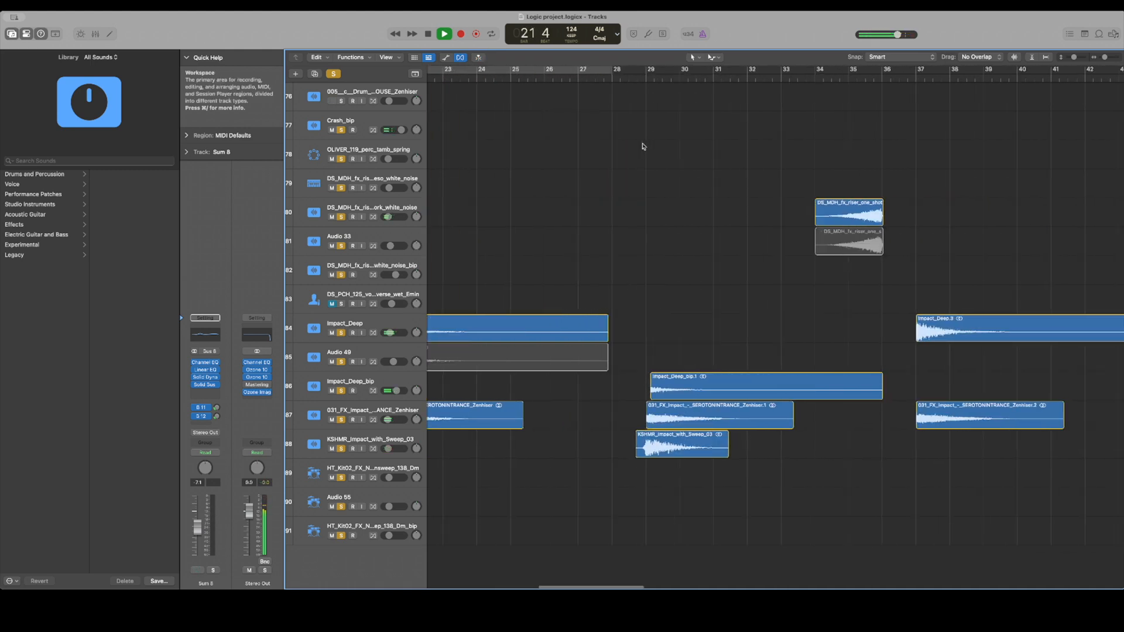
Play the soloed impact effects from bar 29 and stop playback after about one bar
scroll(642, 146, right, 5)
scroll(643, 146, up, 2)
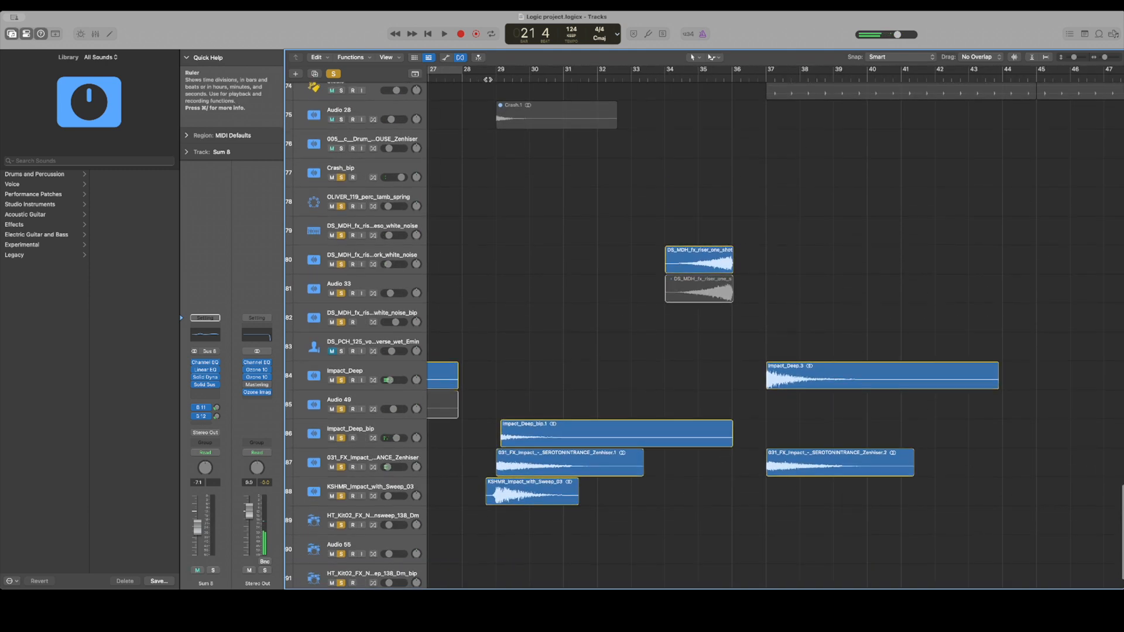
key(space)
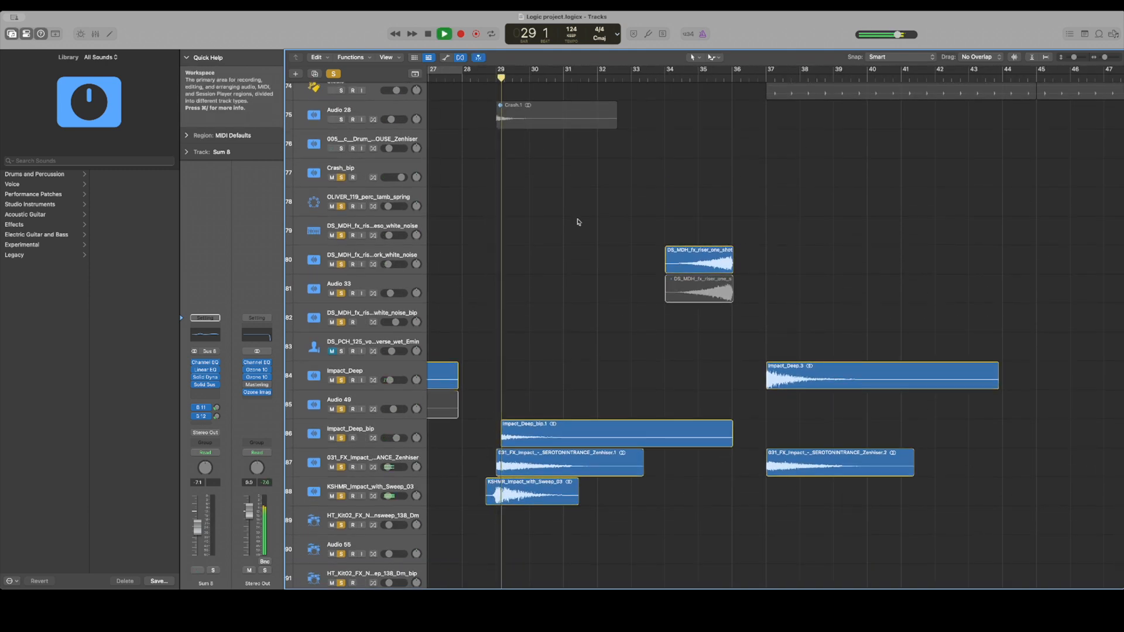
key(space)
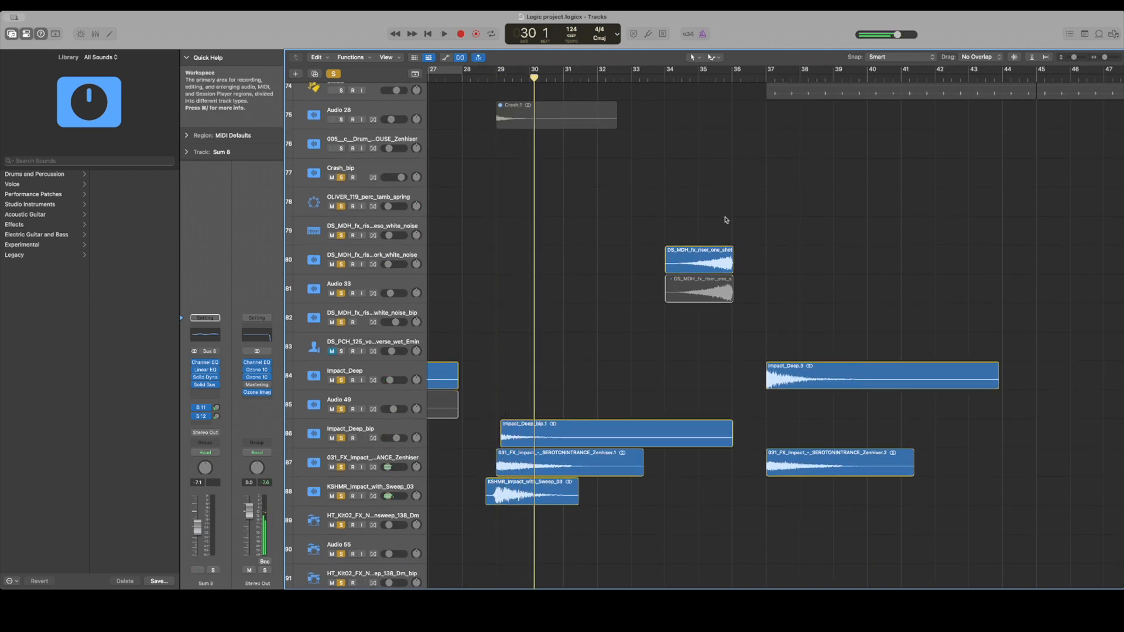
Clear the solos and zoom out to look over the whole arrangement across all tracks
scroll(726, 220, up, 5)
scroll(726, 220, up, 1)
key(z)
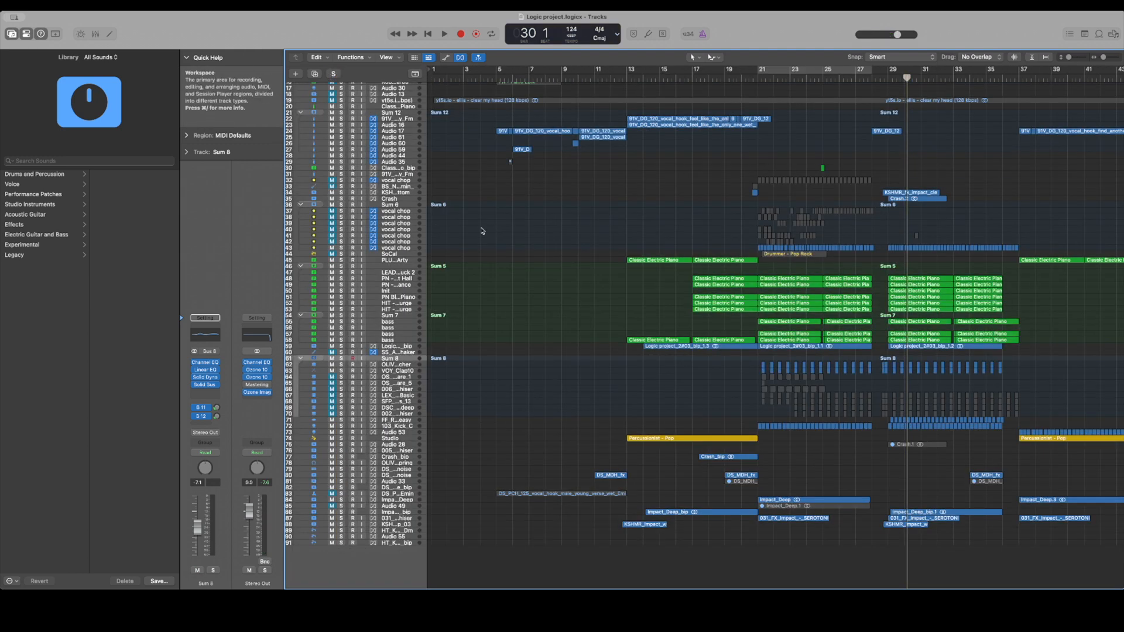
scroll(482, 231, up, 5)
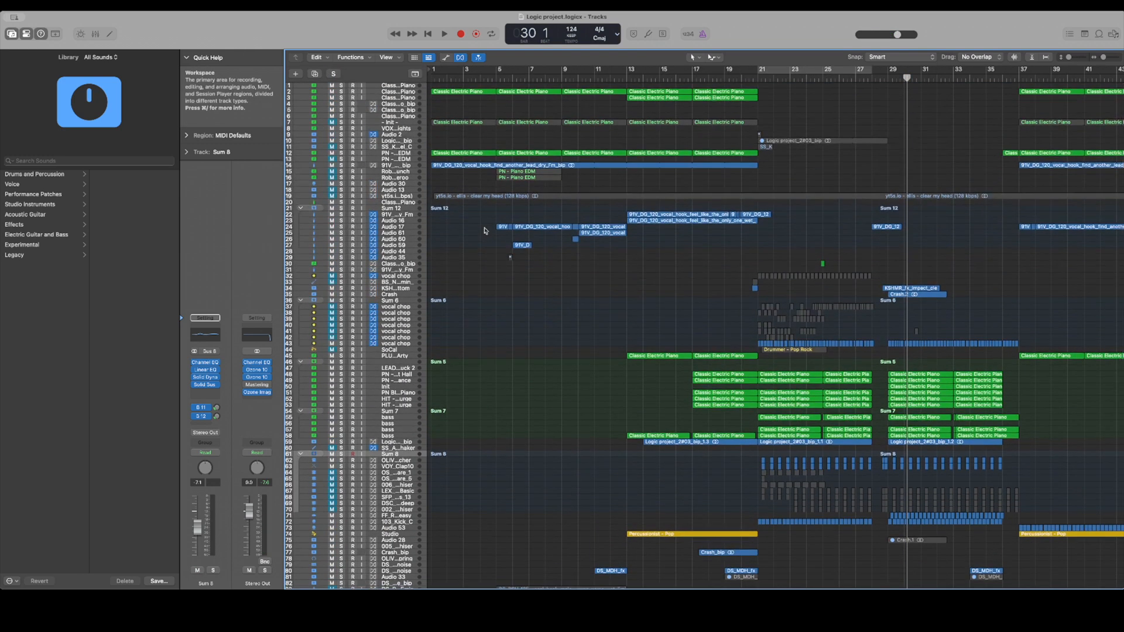
scroll(484, 231, down, 5)
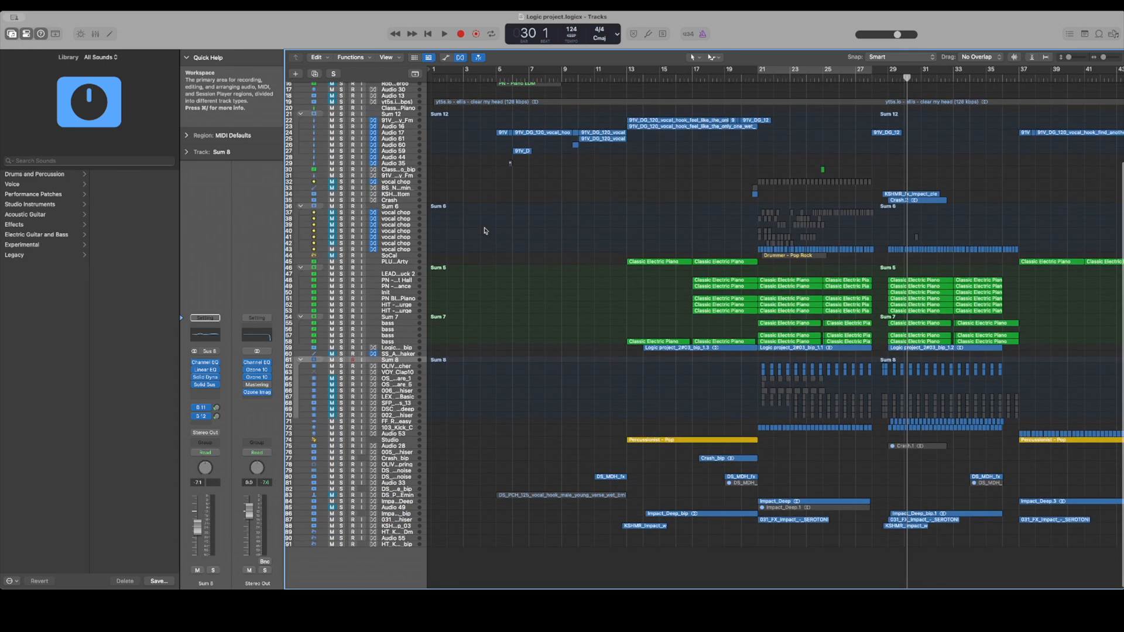
scroll(484, 231, right, 3)
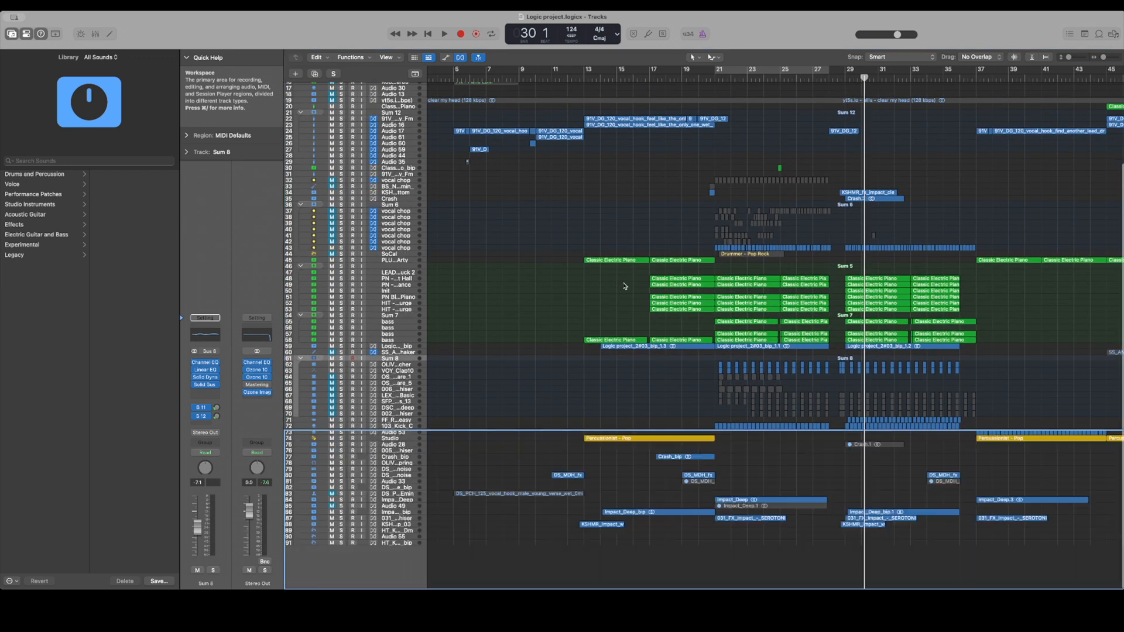
Select the five Sum 5 regions at bars 17 to 21 and enlarge the track heights slightly
drag(642, 276, 680, 327)
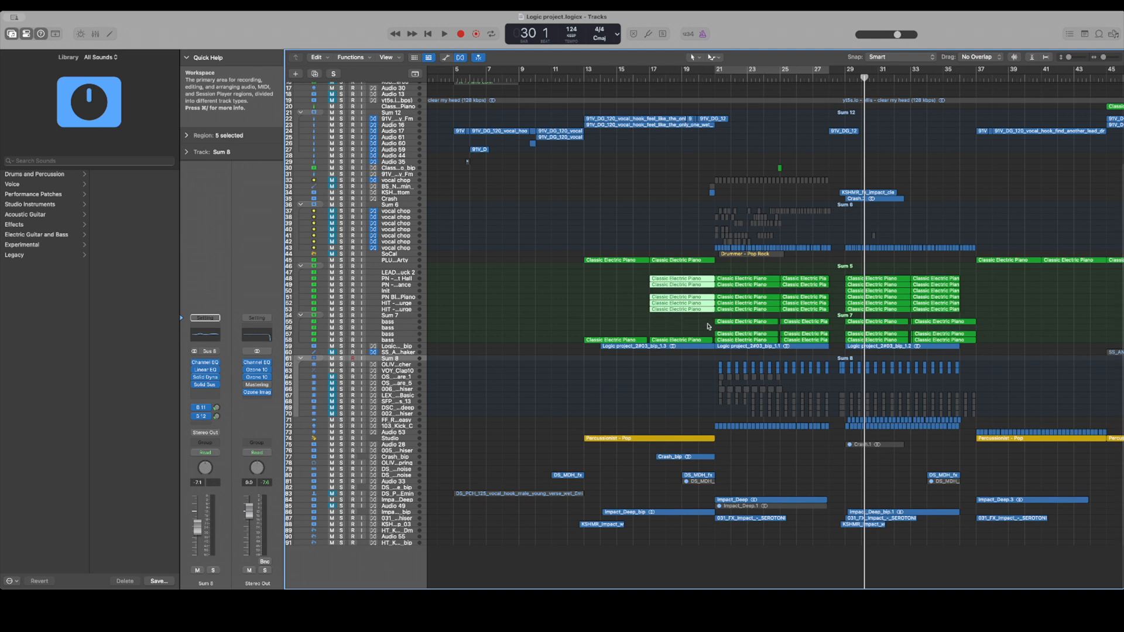
drag(1068, 58, 1071, 57)
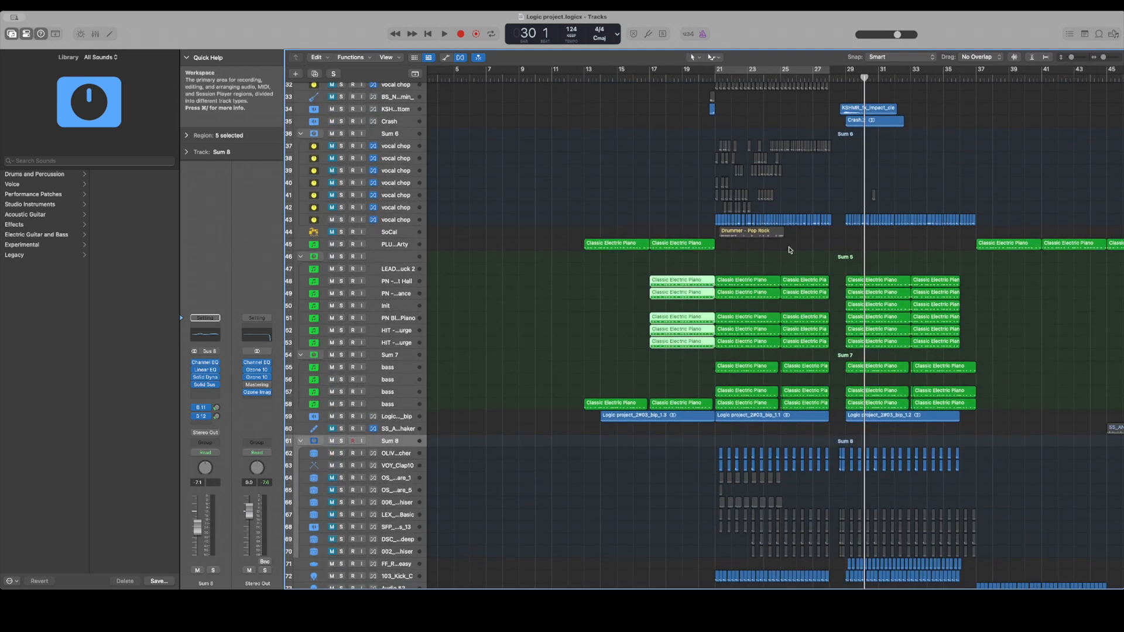
scroll(790, 250, down, 5)
Select the Sum 7 bass regions from bar 17 through both drop sections and look over the drum and effects tracks
drag(607, 167, 912, 230)
drag(652, 250, 924, 296)
scroll(794, 358, down, 3)
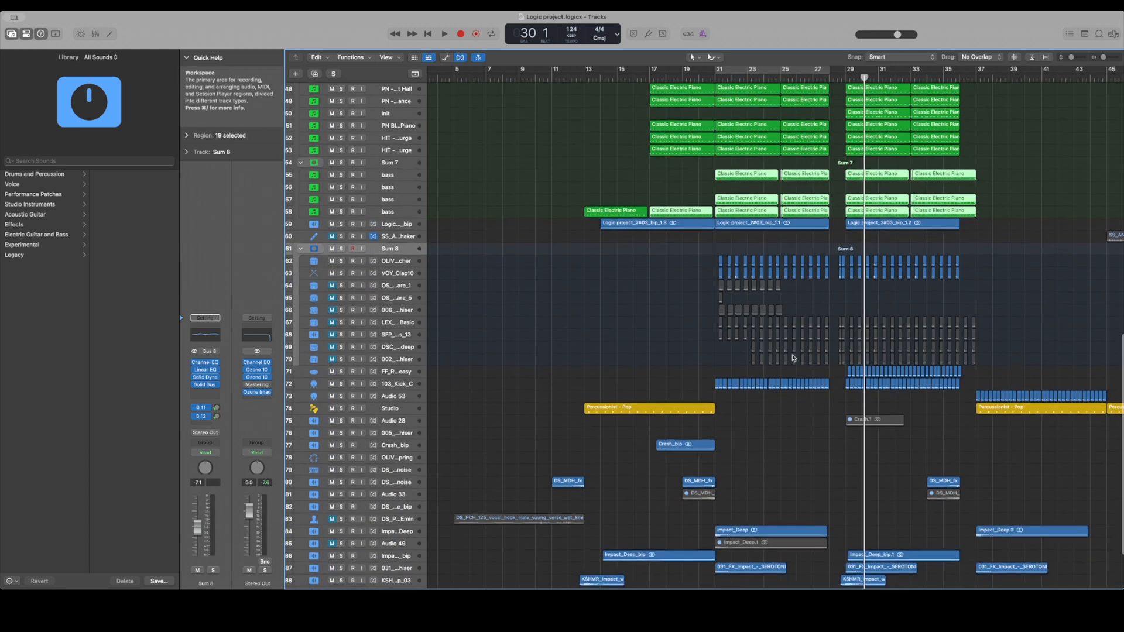
scroll(794, 358, down, 3)
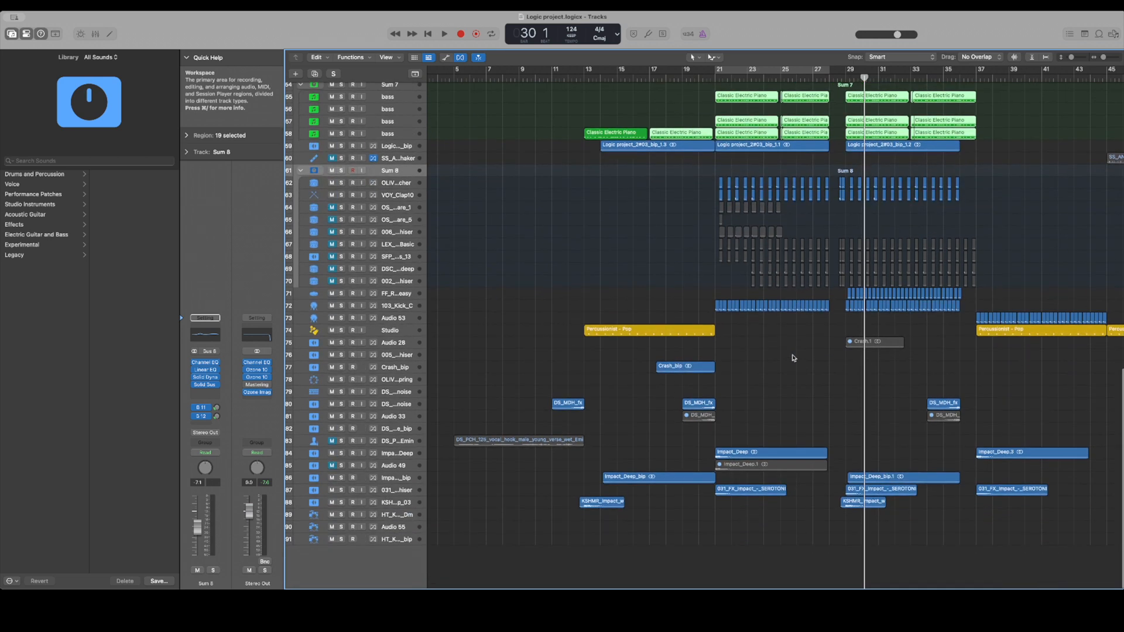
scroll(794, 358, up, 8)
scroll(793, 359, down, 5)
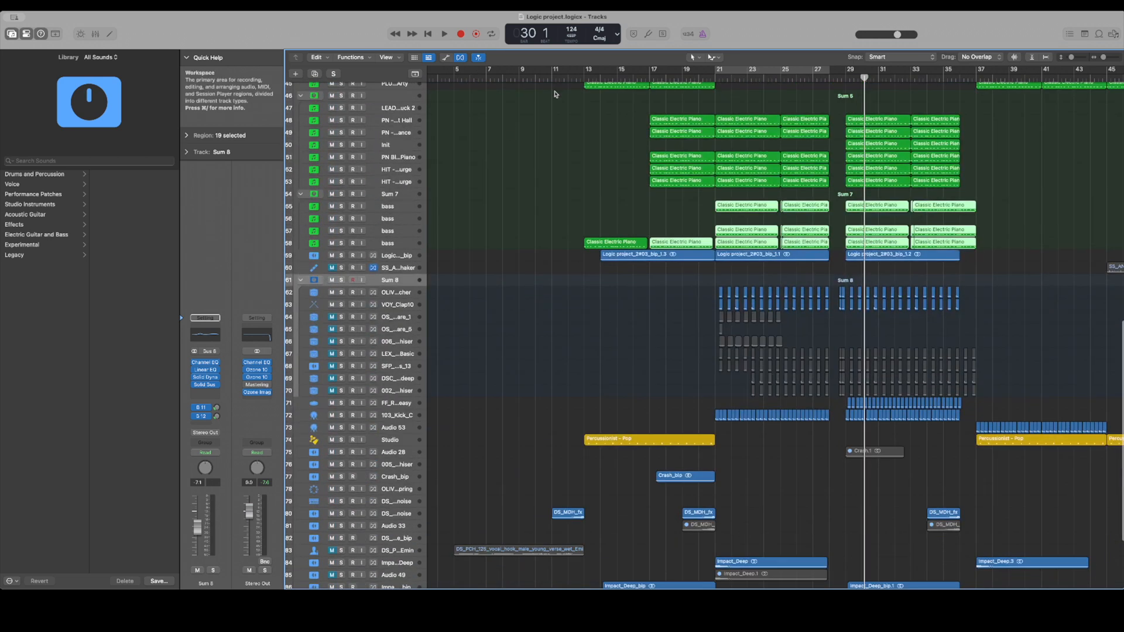
Select the piano and lead vocal regions on tracks 2 to 14 from about bar 36 to 61 and review the tracks below
scroll(735, 375, up, 15)
scroll(558, 148, left, 2)
scroll(558, 148, right, 2)
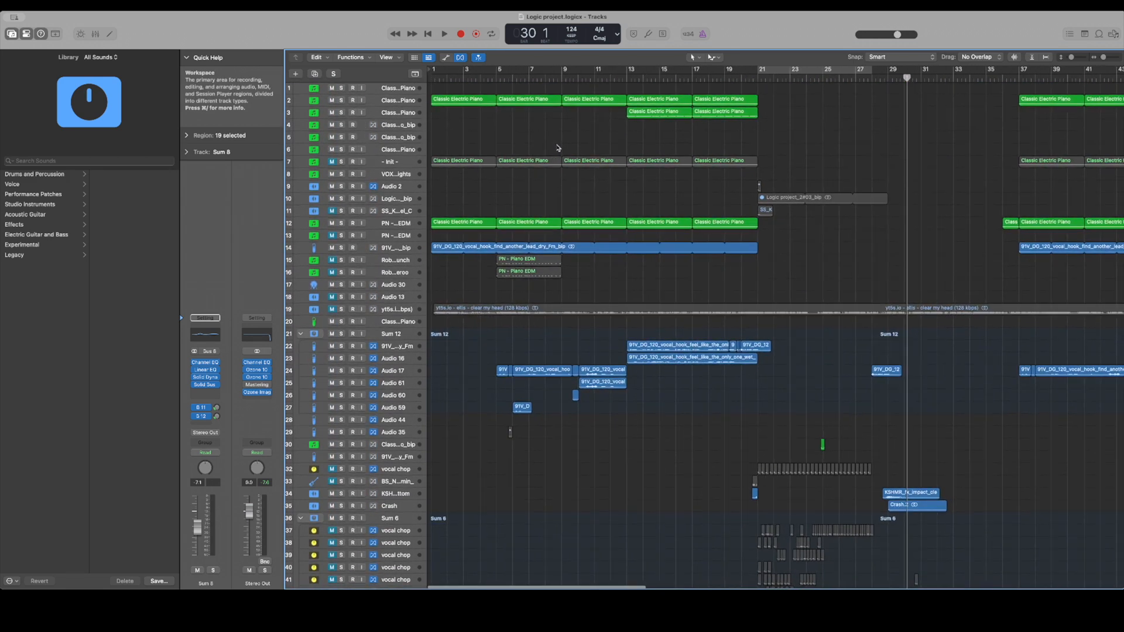
scroll(558, 149, right, 10)
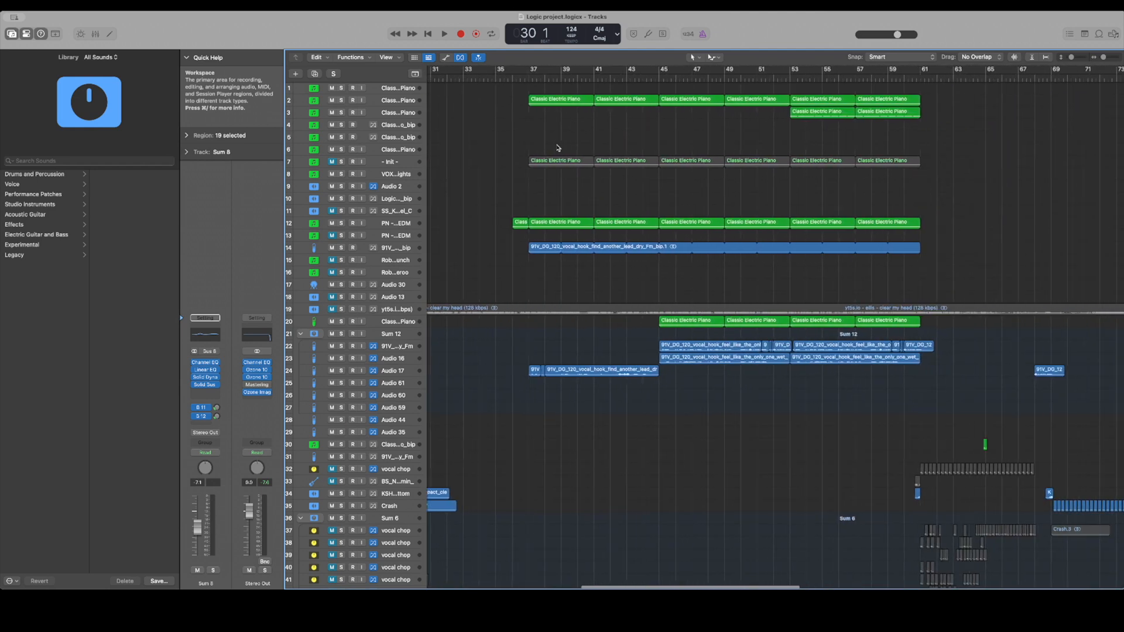
drag(484, 95, 836, 255)
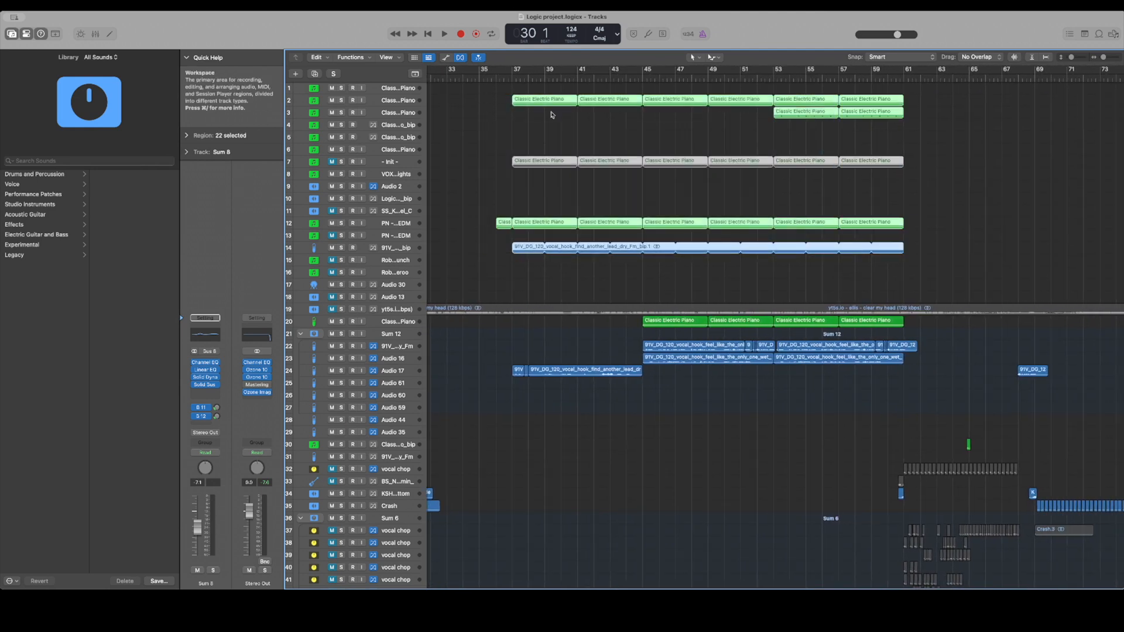
scroll(579, 258, down, 20)
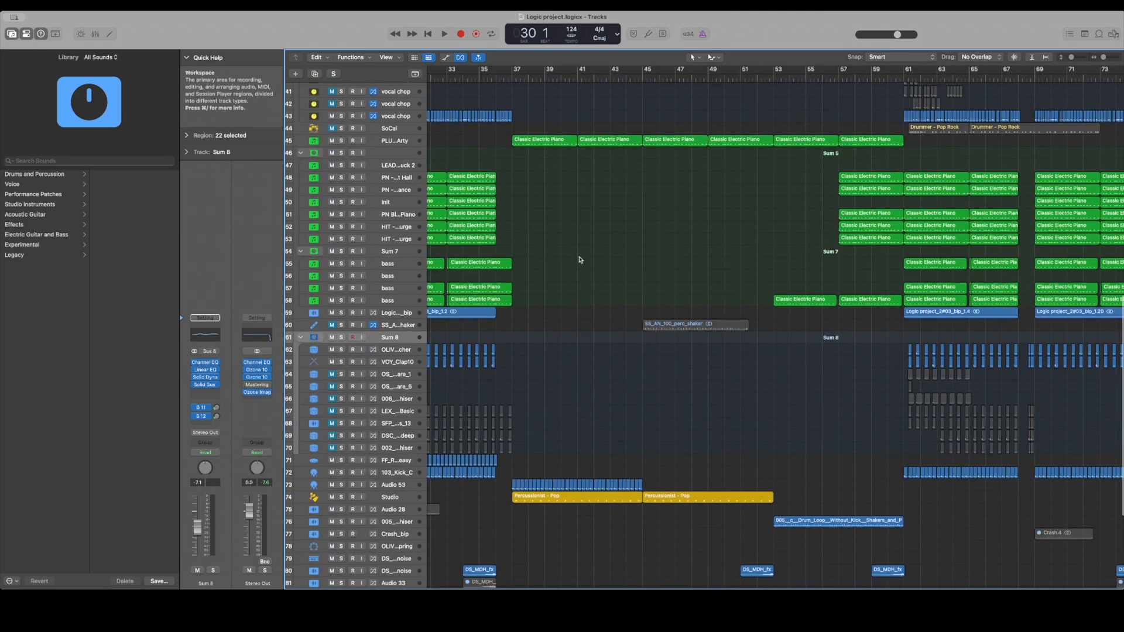